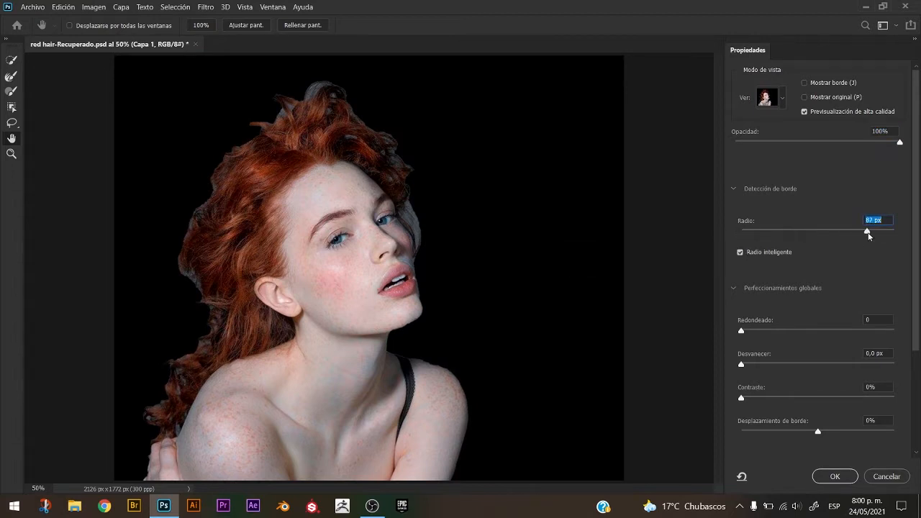
Refine the portrait selection with radius 224 px, smoothing 0, contrast 11% and edge shift -1%, refining the hair edges before applying it.
drag(877, 232, 892, 232)
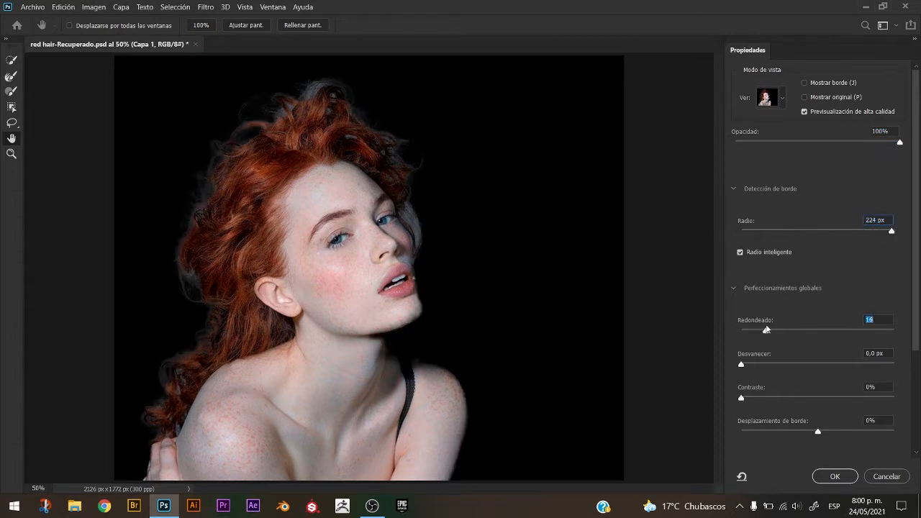
drag(792, 328, 739, 336)
mouse_move(755, 396)
mouse_down()
mouse_move(783, 392)
mouse_move(757, 379)
mouse_up()
drag(817, 430, 818, 421)
key(r)
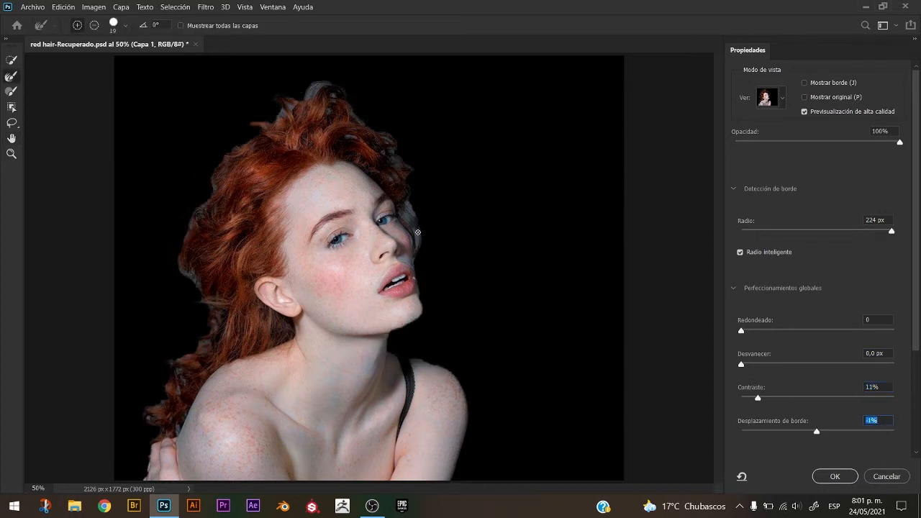
click(835, 479)
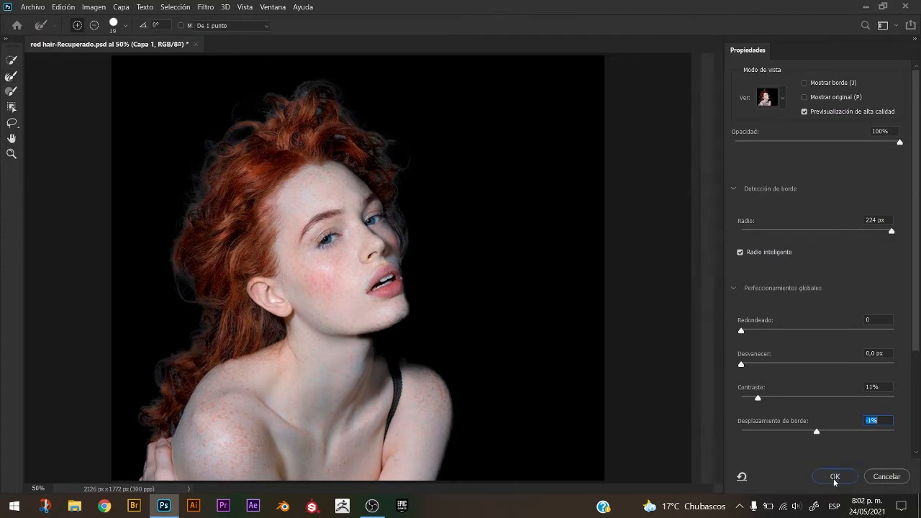
Correct the selection along the chin and neck with the Lasso so it follows the skin edge.
key(ctrl+plus)
key(ctrl+plus)
drag(646, 240, 617, 137)
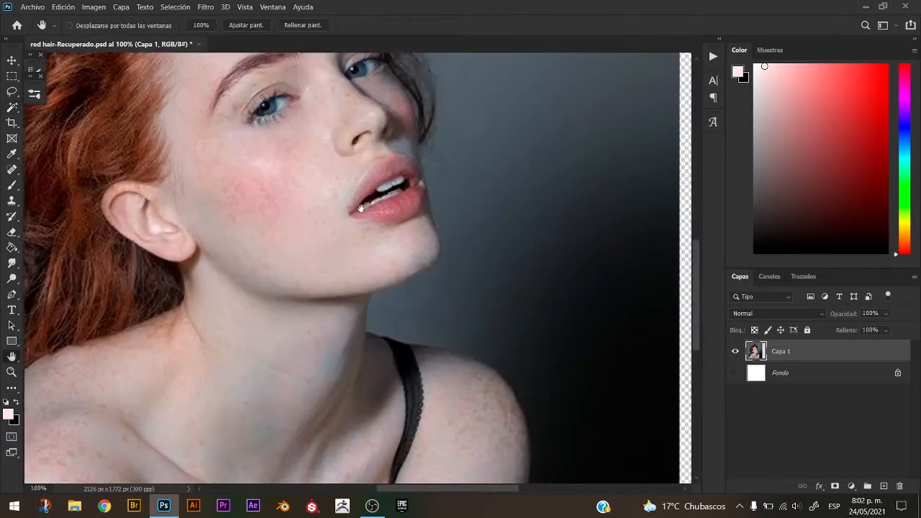
key(l)
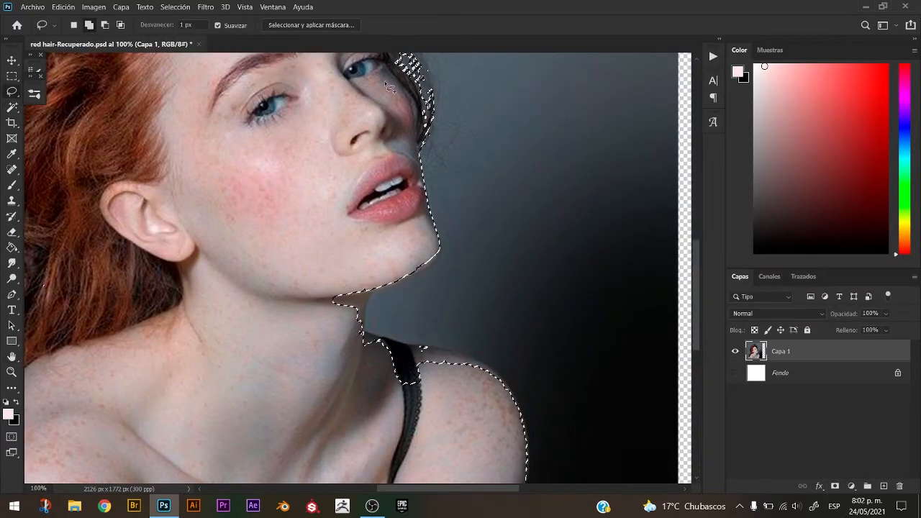
drag(348, 292, 376, 210)
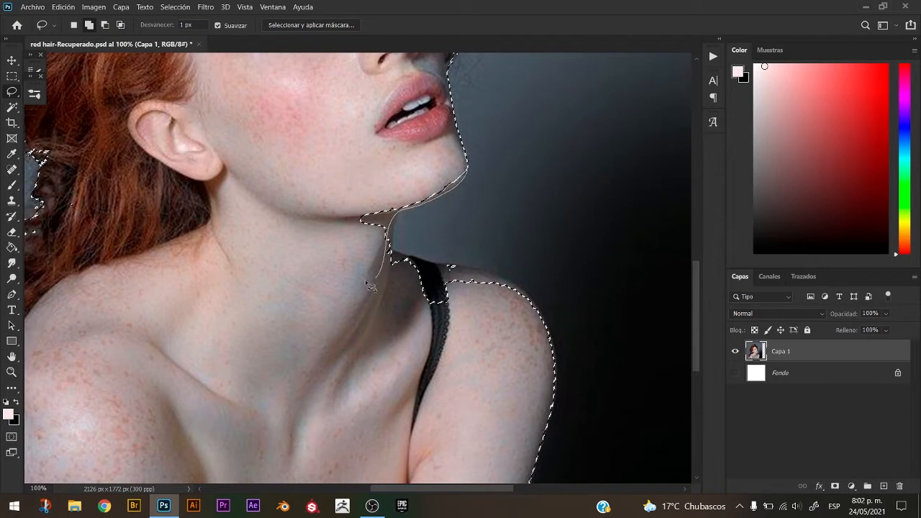
mouse_move(368, 286)
mouse_down()
mouse_move(402, 213)
mouse_move(390, 250)
mouse_move(377, 249)
mouse_move(521, 292)
mouse_move(397, 255)
mouse_move(493, 448)
mouse_move(547, 343)
mouse_up()
Correct the selection with the Lasso along the shoulder and outer arm down to the image's lower edge.
key(ctrl+plus)
mouse_move(494, 356)
mouse_down()
mouse_move(326, 235)
mouse_move(252, 254)
mouse_up()
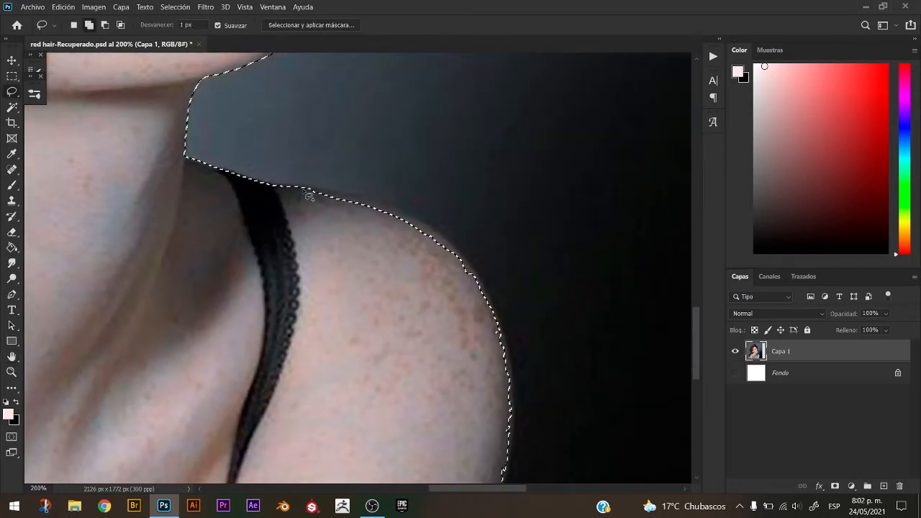
drag(309, 195, 375, 207)
drag(431, 452, 422, 374)
key(j)
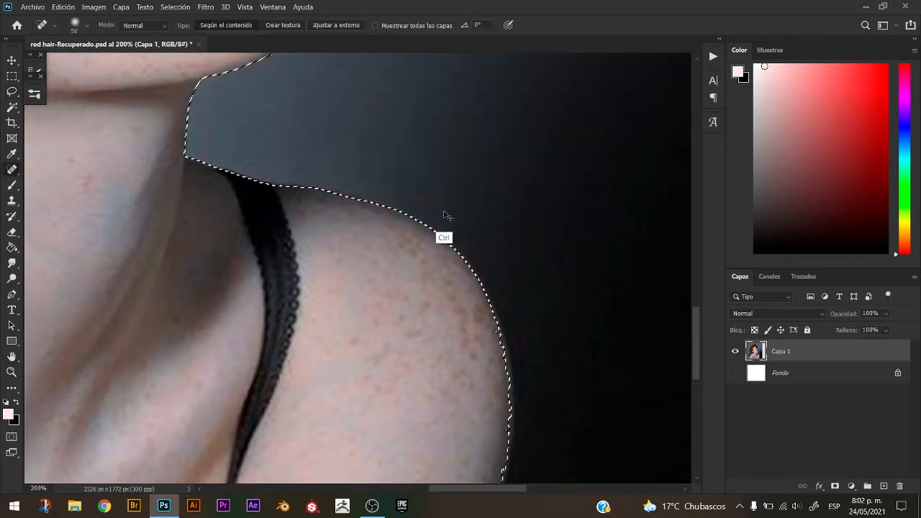
key(l)
drag(478, 346, 427, 134)
drag(466, 247, 433, 336)
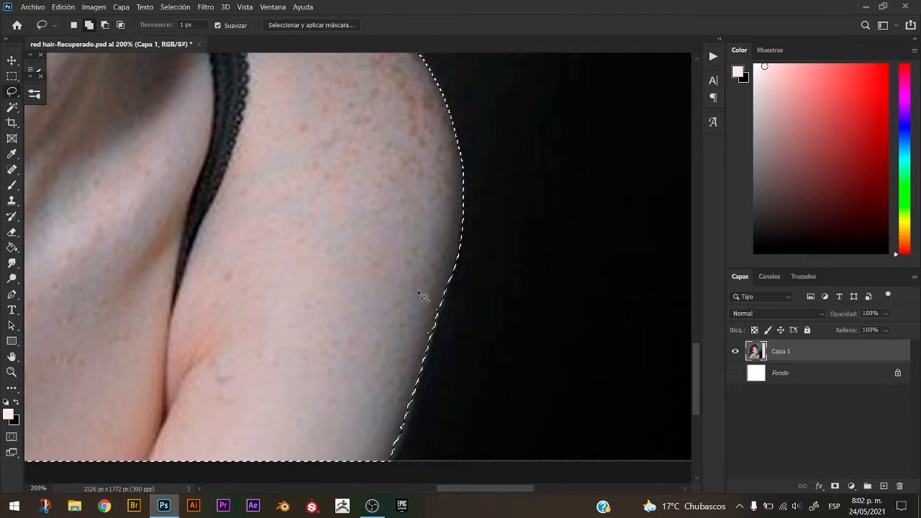
drag(398, 448, 343, 380)
Correct the selection along the fingers beside the hair and use it to mask Capa 1.
key(ctrl+minus)
mouse_move(283, 233)
mouse_down()
mouse_move(562, 253)
mouse_move(697, 207)
mouse_up()
key(ctrl+plus)
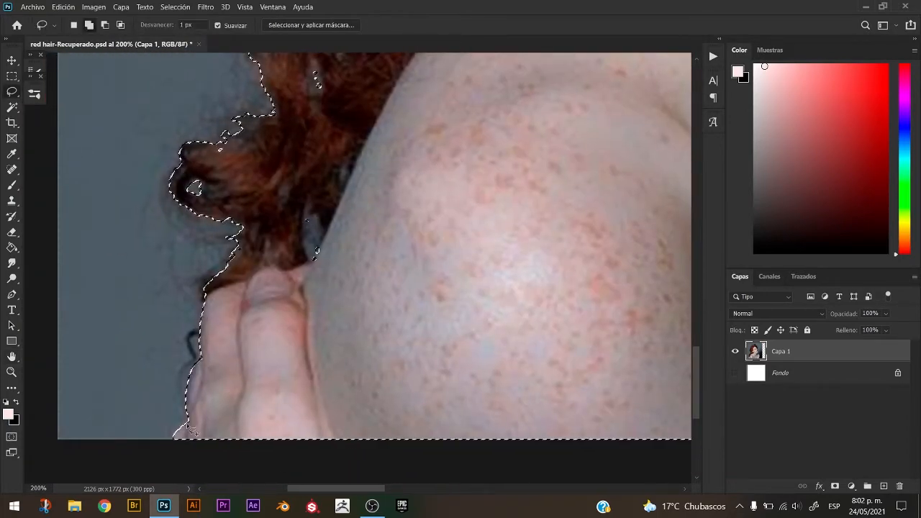
scroll(324, 248, left, 2)
key(ctrl+minus)
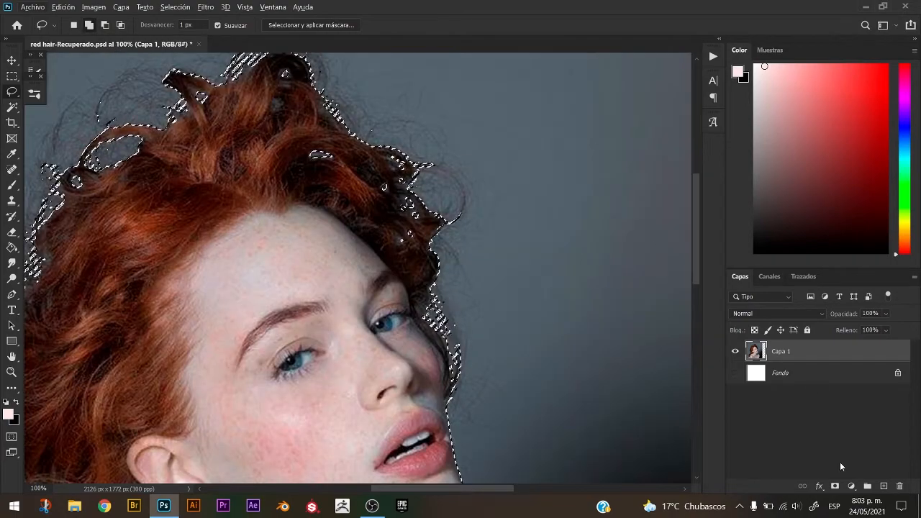
click(835, 486)
key(ctrl+0)
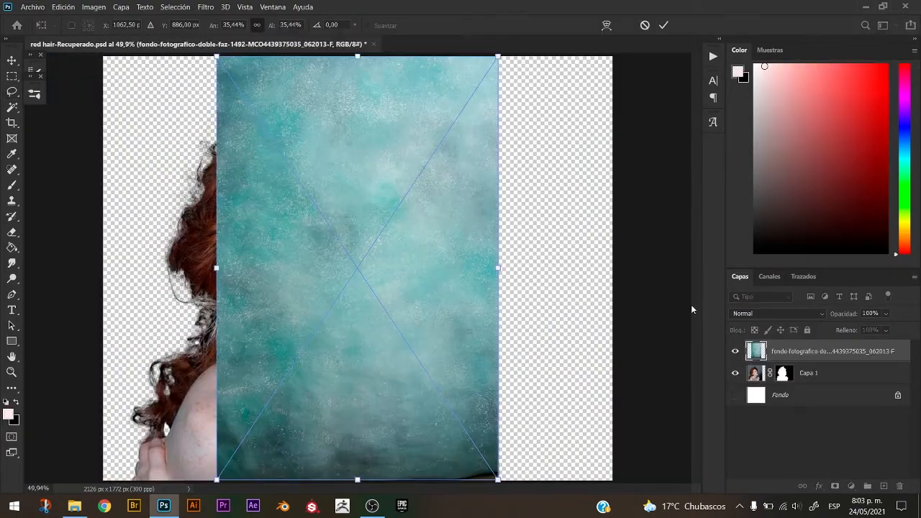
Place the teal backdrop image beneath Capa 1 and merge it with a new layer.
key(Return)
drag(812, 351, 812, 381)
click(885, 488)
key(ctrl+e)
Rotate the teal backdrop on Capa 2 90° clockwise, then scale and stretch it to cover the whole canvas.
key(ctrl+t)
right_click(451, 200)
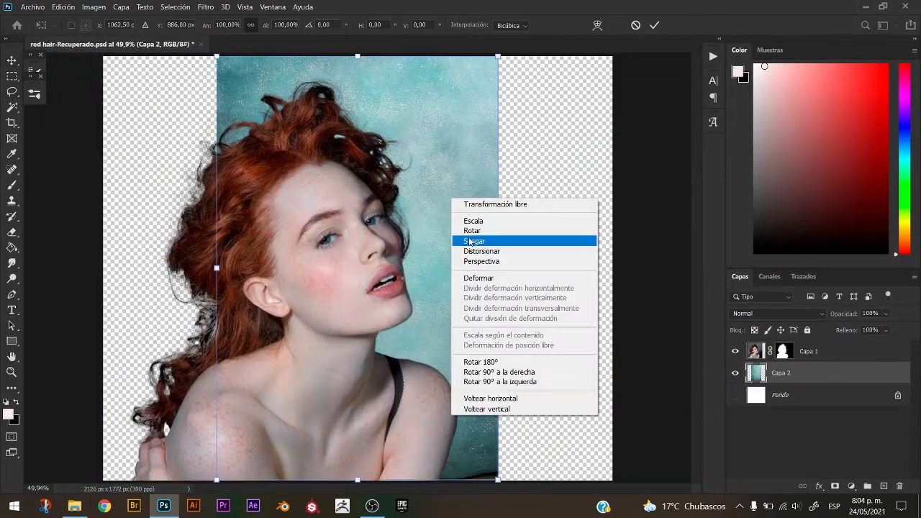
click(502, 372)
drag(501, 297, 458, 225)
drag(527, 337, 610, 393)
drag(531, 311, 598, 398)
key(ctrl+minus)
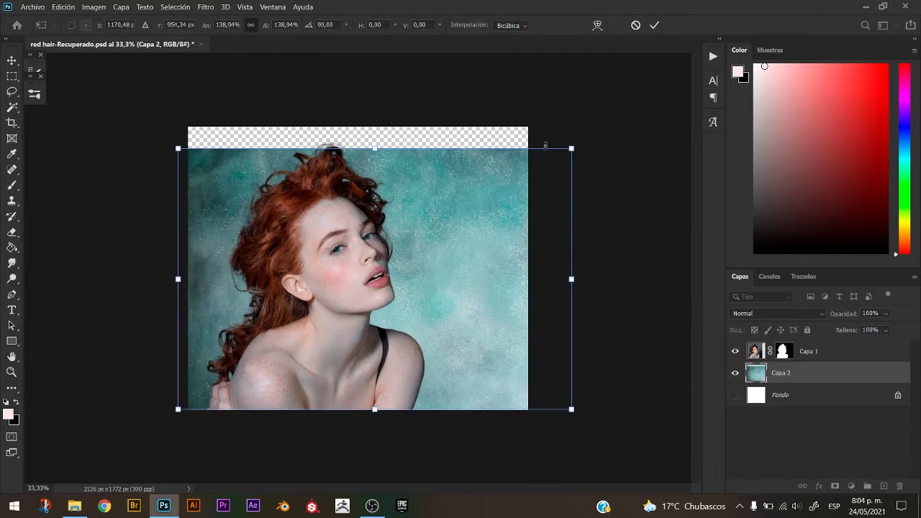
drag(374, 147, 377, 124)
drag(470, 212, 460, 212)
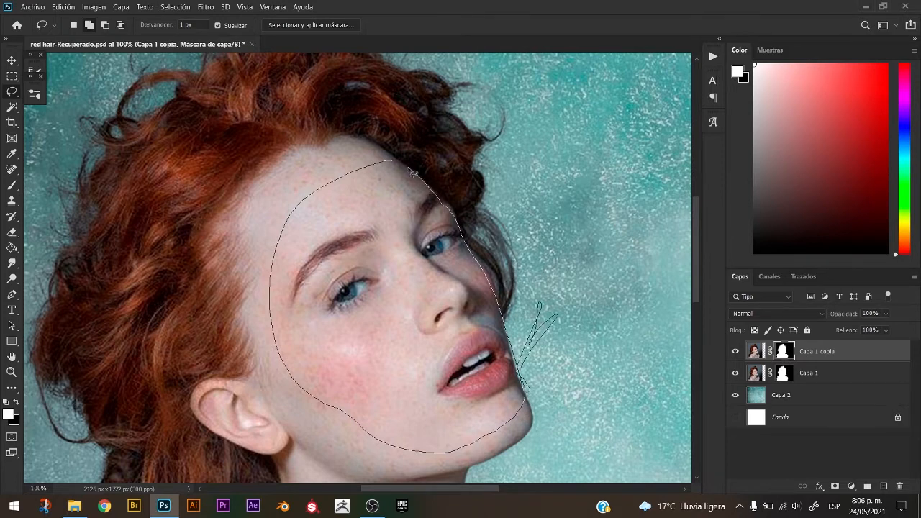
Outline the face with the Lasso and paint that area black on Capa 1's mask with a 135 px brush.
drag(412, 172, 403, 165)
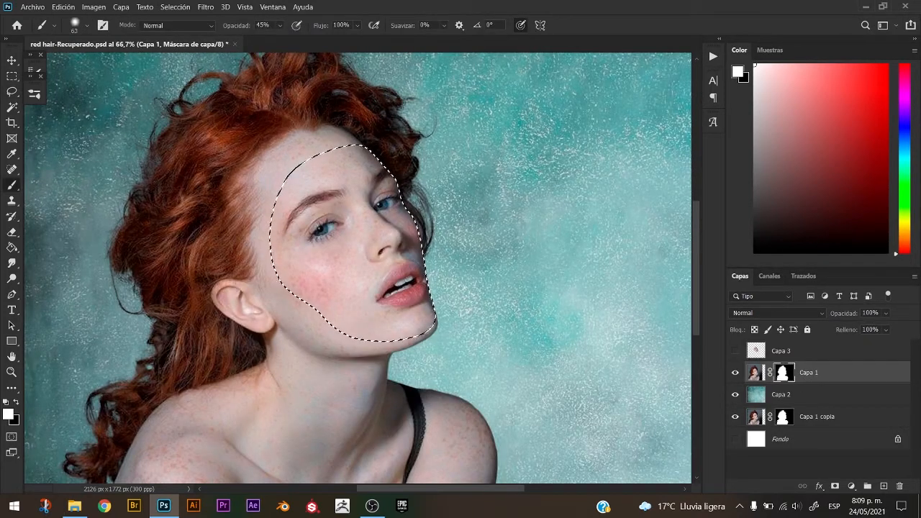
key(x)
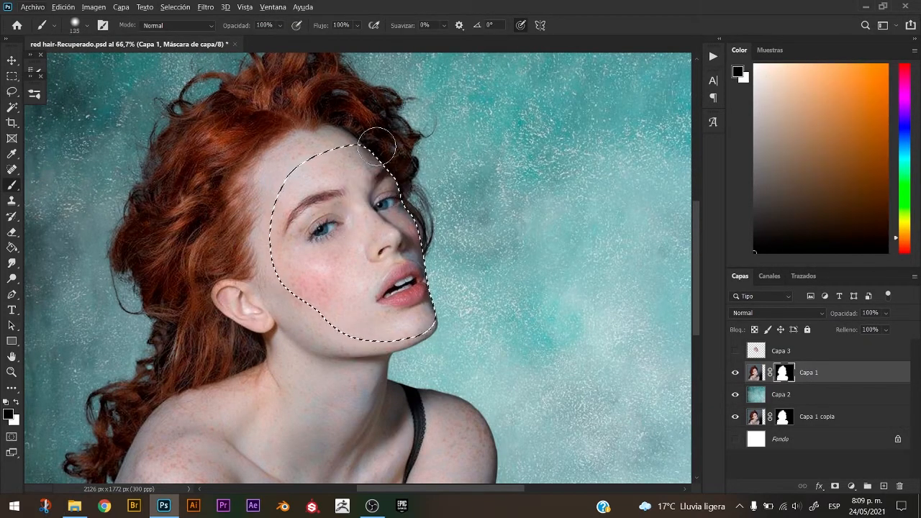
mouse_move(376, 146)
mouse_down()
mouse_move(302, 274)
mouse_move(399, 317)
mouse_move(403, 327)
mouse_up()
key(ctrl+d)
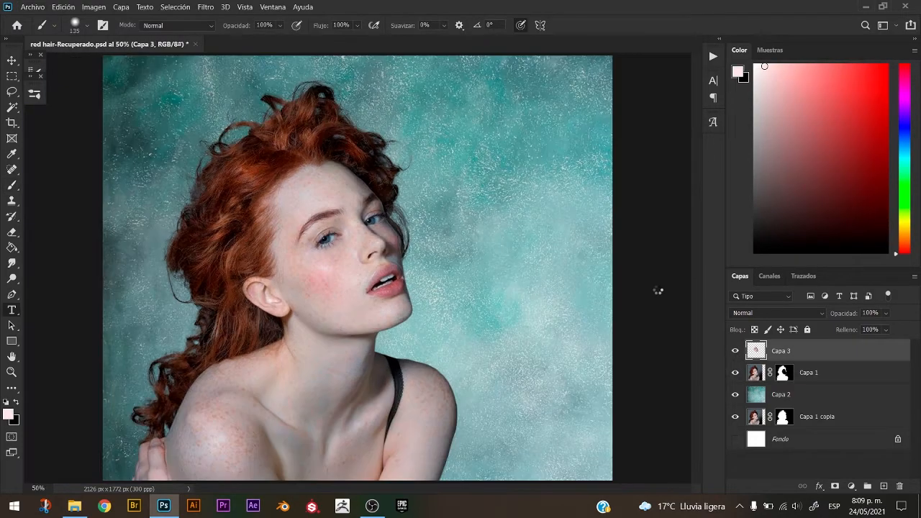
Try to shift the face cut-out on Capa 3 up and to the right, away from the head.
key(ctrl+t)
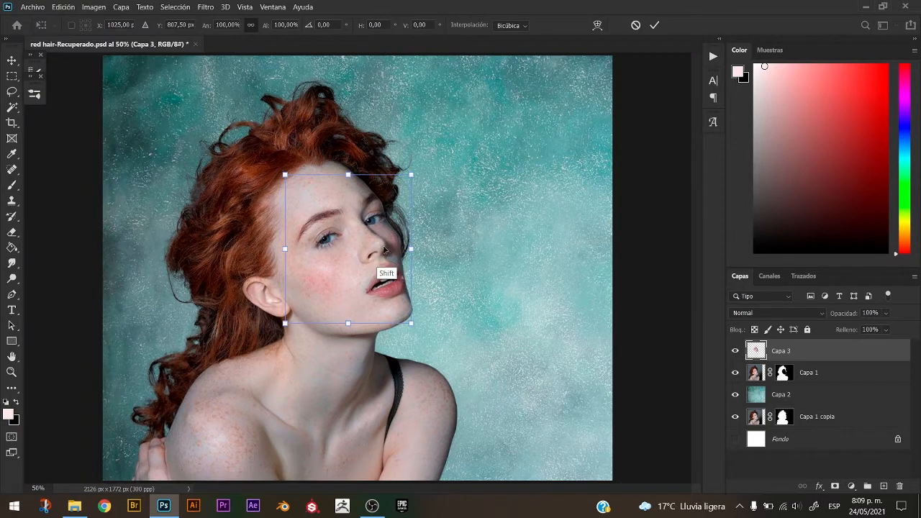
drag(385, 246, 442, 221)
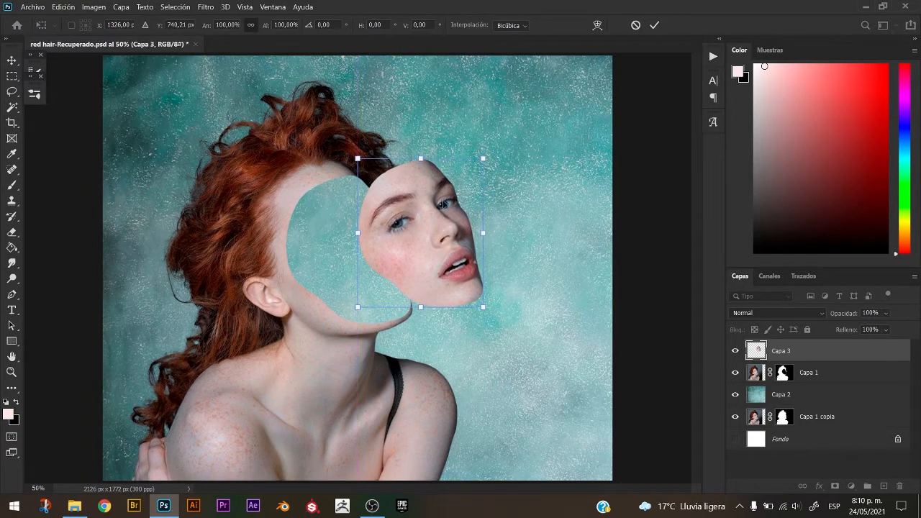
key(Return)
key(ctrl+plus)
key(ctrl+plus)
key(ctrl+z)
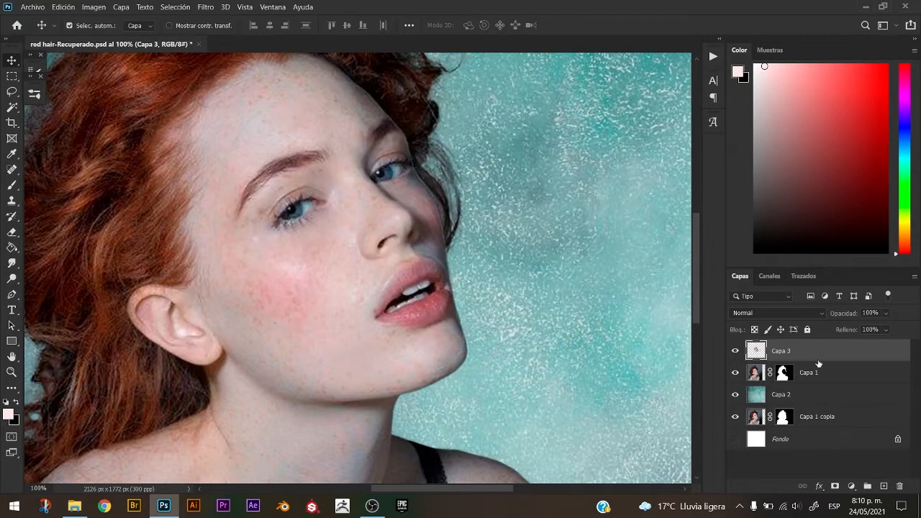
Duplicate Capa 3 and place the original beneath Capa 2, keeping the duplicate at the top of the stack.
key(ctrl+j)
drag(760, 374, 767, 428)
click(767, 358)
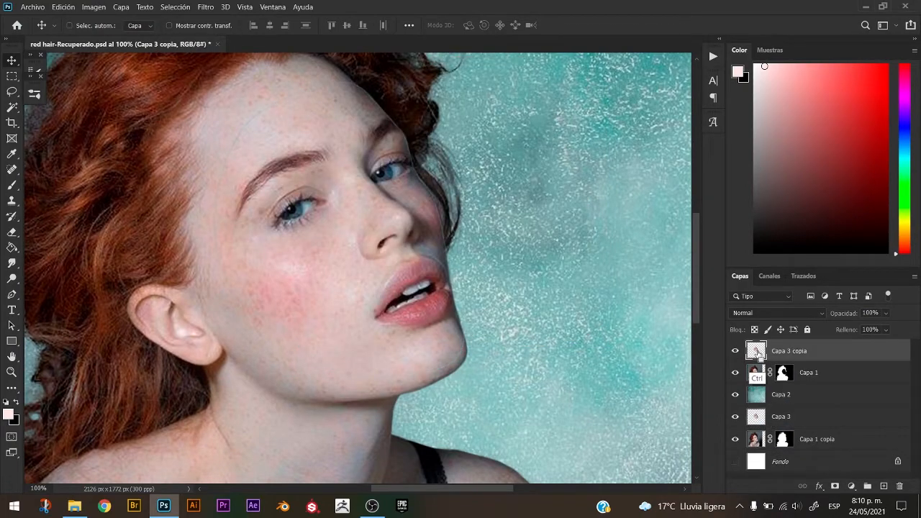
Move the face cut-out on Capa 3 copia up and to the right, off the head, with a slight rotation.
key(ctrl+minus)
key(ctrl+minus)
key(ctrl+plus)
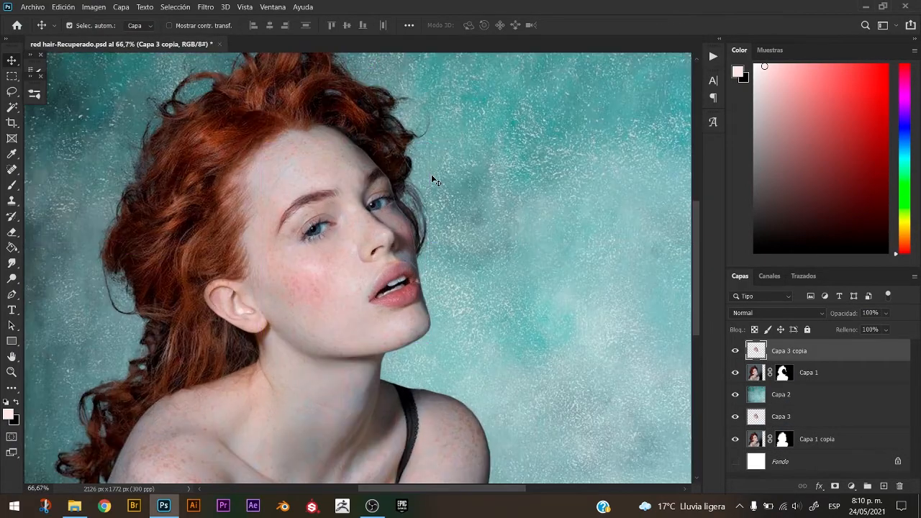
key(ctrl+t)
drag(390, 257, 443, 232)
key(ctrl+minus)
drag(486, 140, 492, 141)
key(ctrl+z)
key(Return)
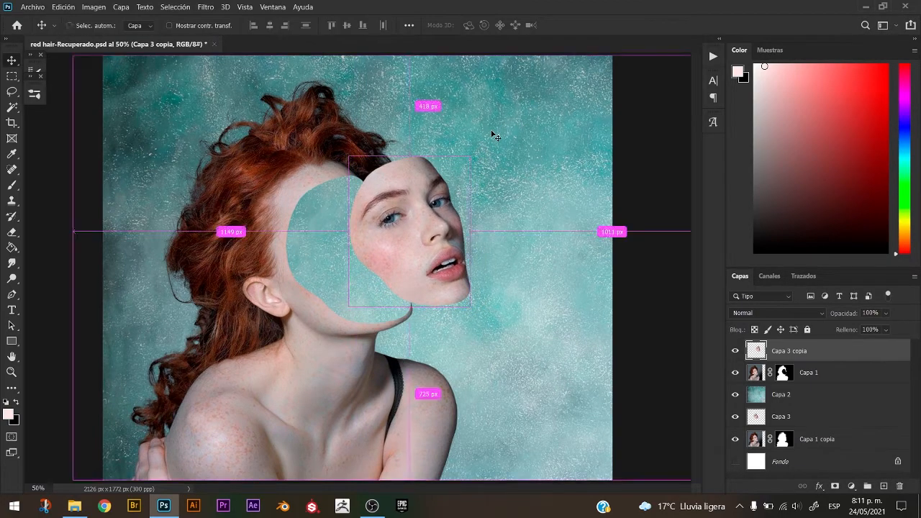
Hide Capa 3 copia and move Capa 3 directly above Capa 1.
key(ctrl+plus)
click(735, 352)
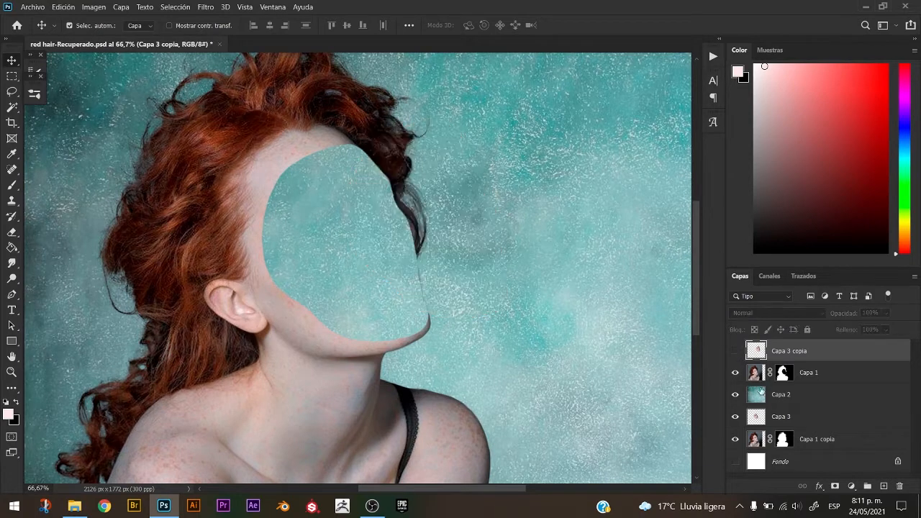
click(757, 419)
drag(757, 419, 757, 365)
Try to paint the face area black directly on Capa 3 within its loaded outline.
key(ctrl+plus)
ctrl+click(756, 373)
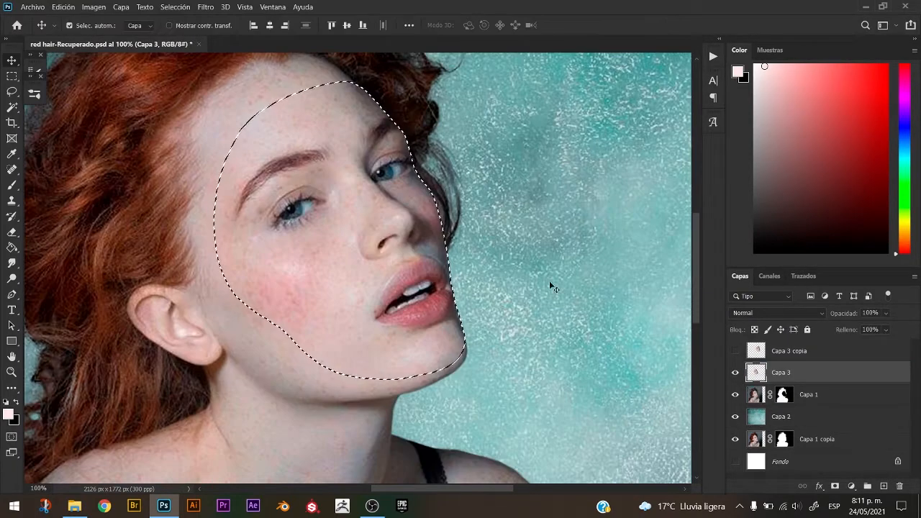
key(b)
key(x)
mouse_move(338, 108)
mouse_down()
mouse_move(247, 194)
mouse_move(410, 213)
mouse_up()
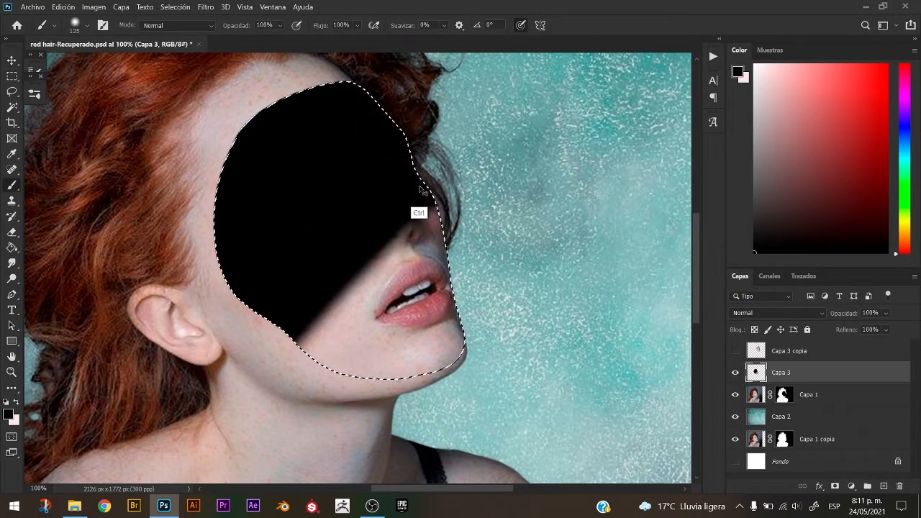
key(ctrl+z)
key(ctrl+z)
Add a layer mask to Capa 3, load the face outline as a selection and paint it black on the mask.
click(835, 487)
ctrl+click(757, 373)
mouse_move(471, 317)
mouse_down()
mouse_move(415, 382)
mouse_move(282, 346)
mouse_move(335, 140)
mouse_move(252, 220)
mouse_up()
Paint white on Capa 3's mask along the inside of the face outline with a 34 px brush to reveal a thin rim, then deselect.
drag(245, 448, 225, 455)
key(x)
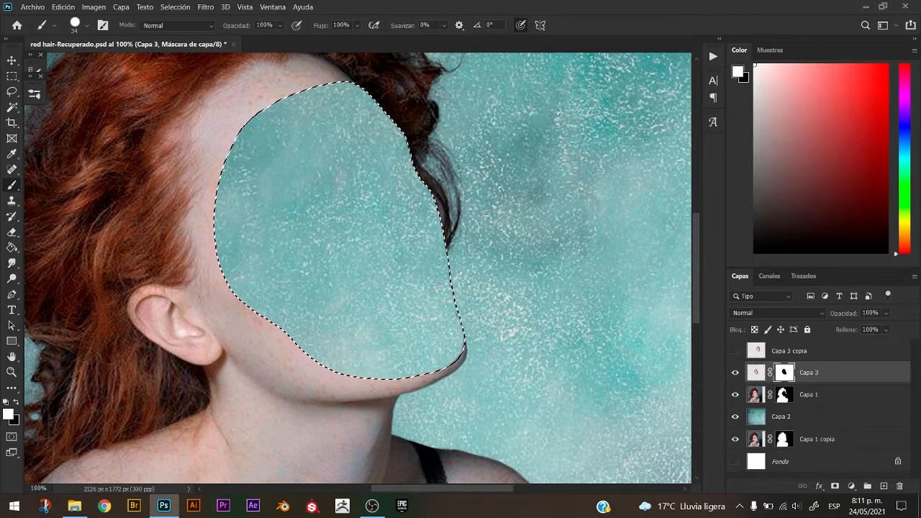
mouse_move(240, 141)
mouse_down()
mouse_move(222, 252)
mouse_move(246, 302)
mouse_up()
drag(331, 367, 459, 356)
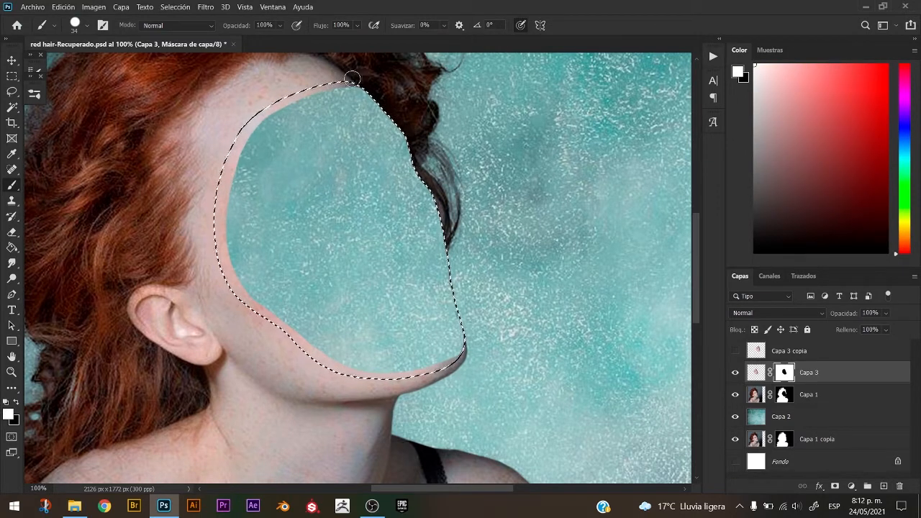
mouse_move(354, 81)
mouse_down()
mouse_move(390, 106)
mouse_move(374, 91)
mouse_move(466, 339)
mouse_up()
key(ctrl+minus)
key(ctrl+minus)
key(ctrl+plus)
key(ctrl+d)
key(ctrl+plus)
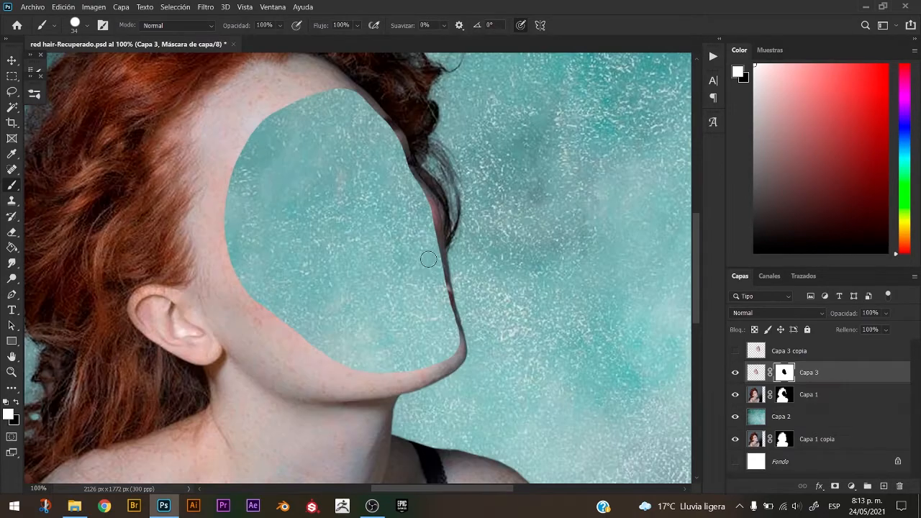
Clip a Brightness/Contrast adjustment to Capa 3 with brightness -87 and contrast 34, and invert its mask.
key(v)
click(852, 486)
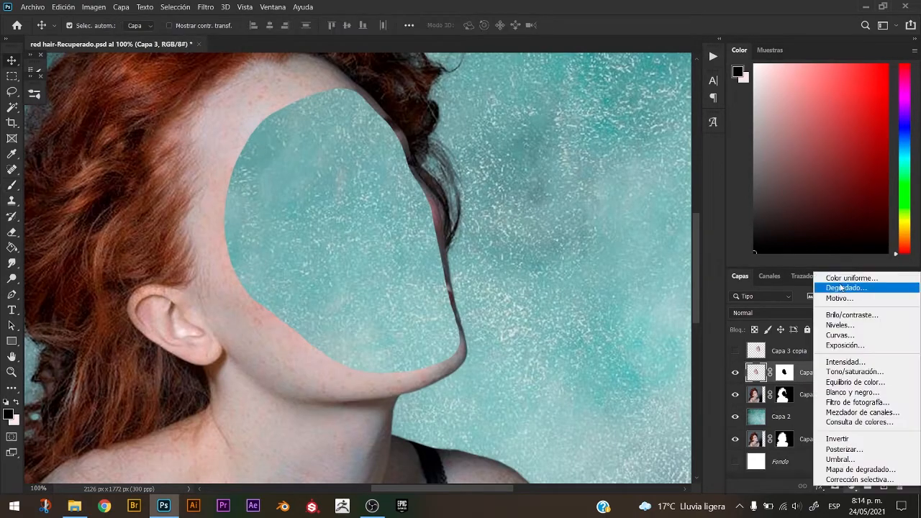
click(839, 312)
drag(767, 209, 741, 210)
click(768, 339)
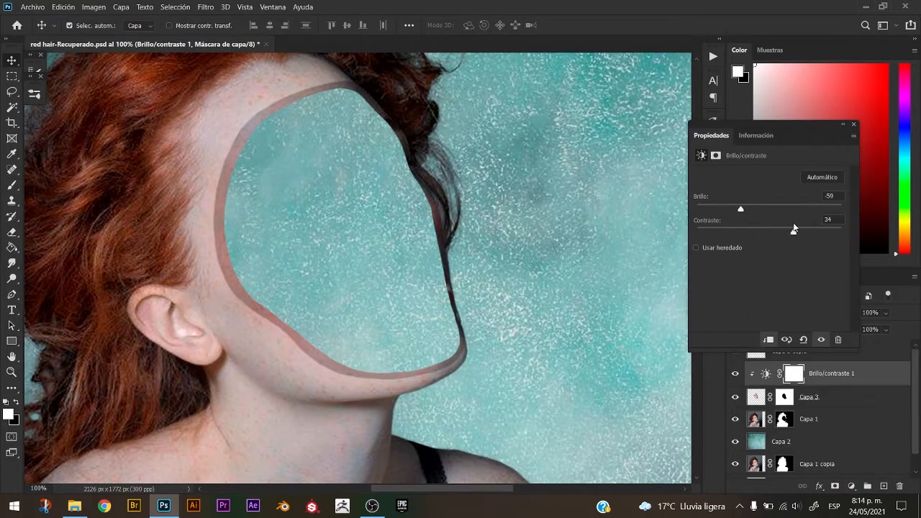
click(730, 207)
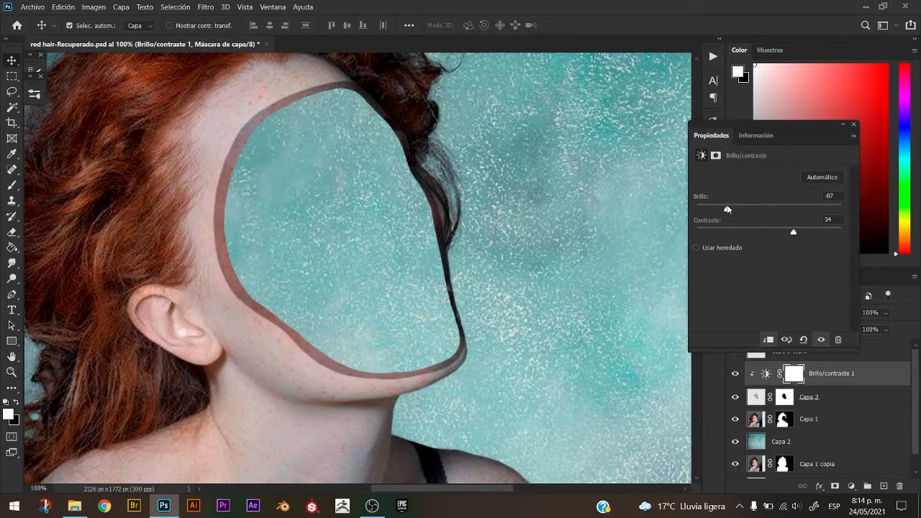
click(854, 125)
key(b)
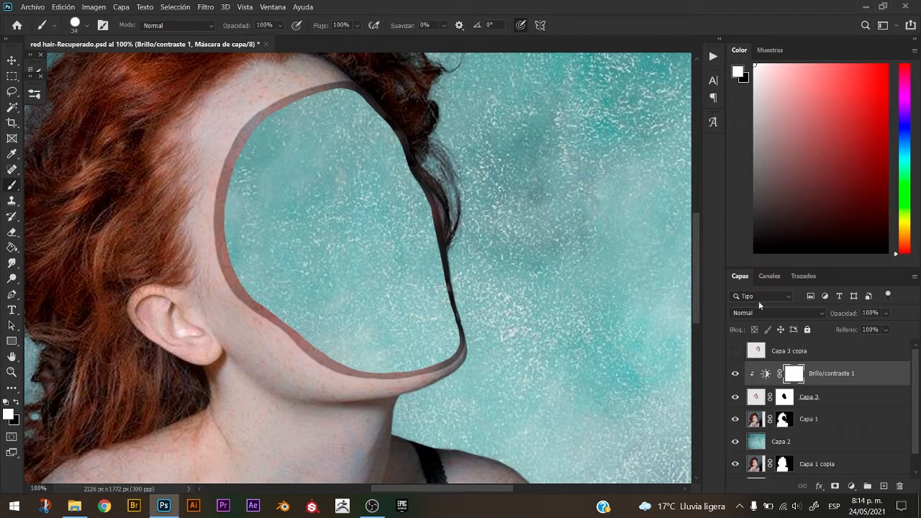
key(ctrl+i)
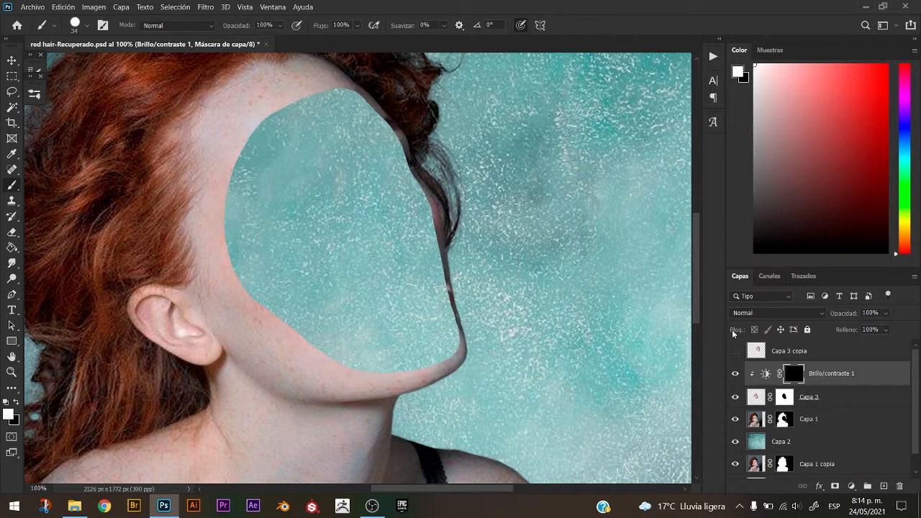
Invert the Brillo/contraste 1 mask to white and paint black along the lower rim's inner edge with a 34 px brush.
key(ctrl+i)
key(x)
alt+right_click(327, 193)
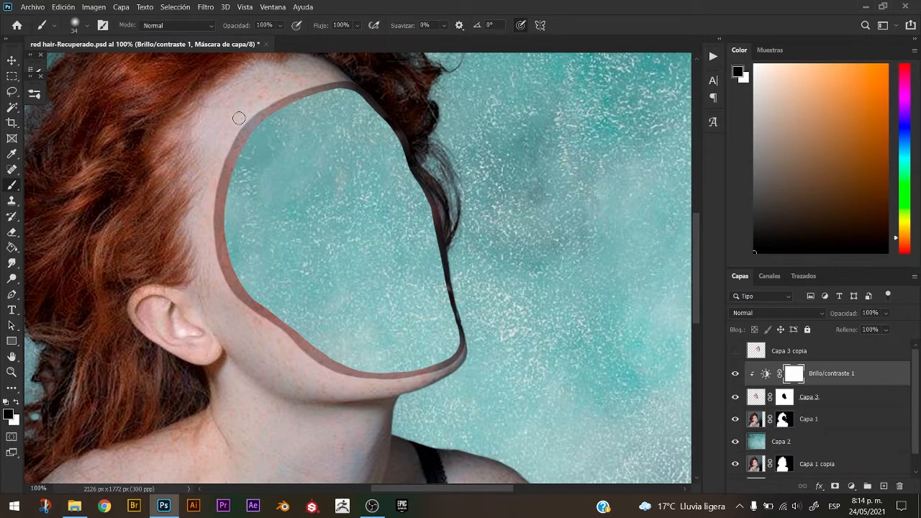
mouse_move(214, 261)
mouse_down()
mouse_move(246, 237)
mouse_move(240, 136)
mouse_up()
key(ctrl+z)
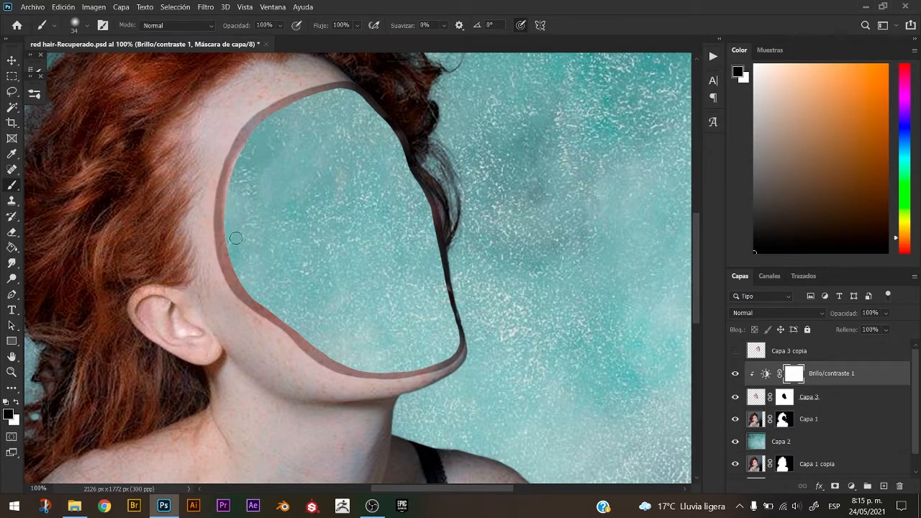
scroll(236, 238, up, 2)
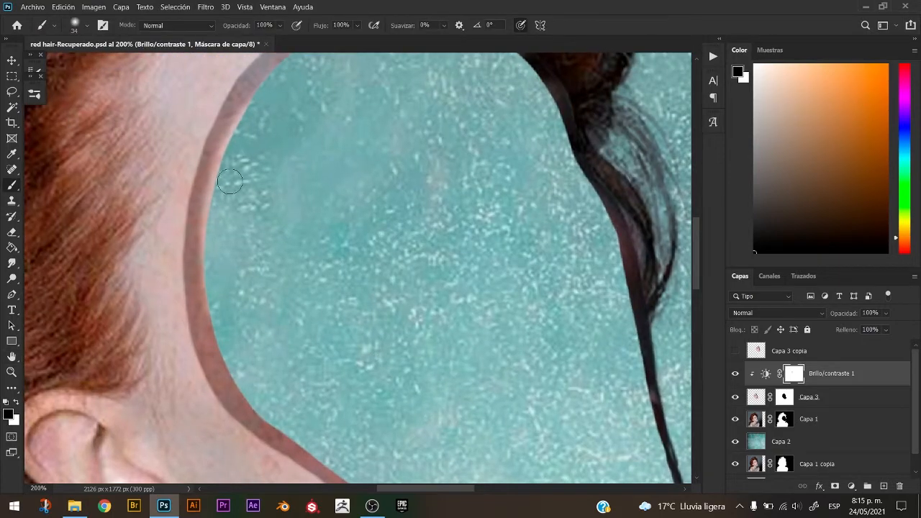
mouse_move(222, 302)
mouse_down()
mouse_move(276, 406)
mouse_move(251, 380)
mouse_move(214, 268)
mouse_up()
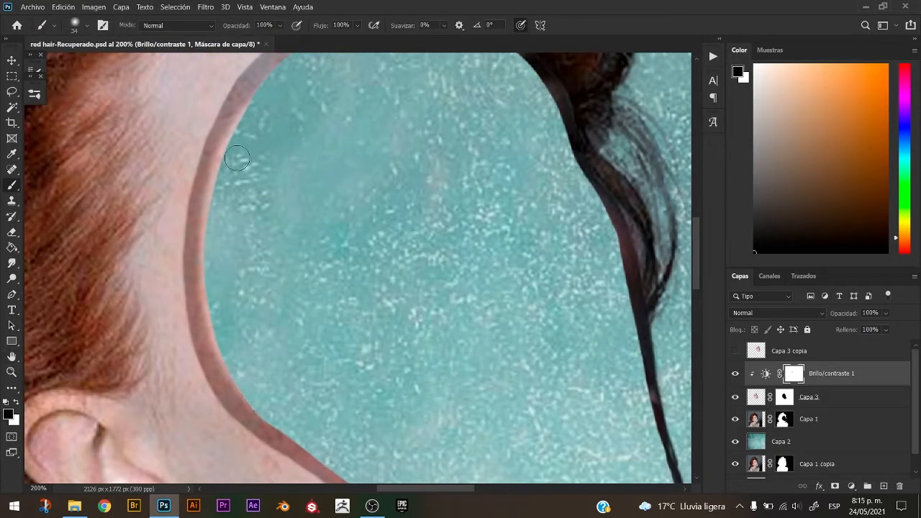
drag(273, 309, 202, 149)
mouse_move(184, 234)
mouse_down()
mouse_move(344, 360)
mouse_move(449, 347)
mouse_up()
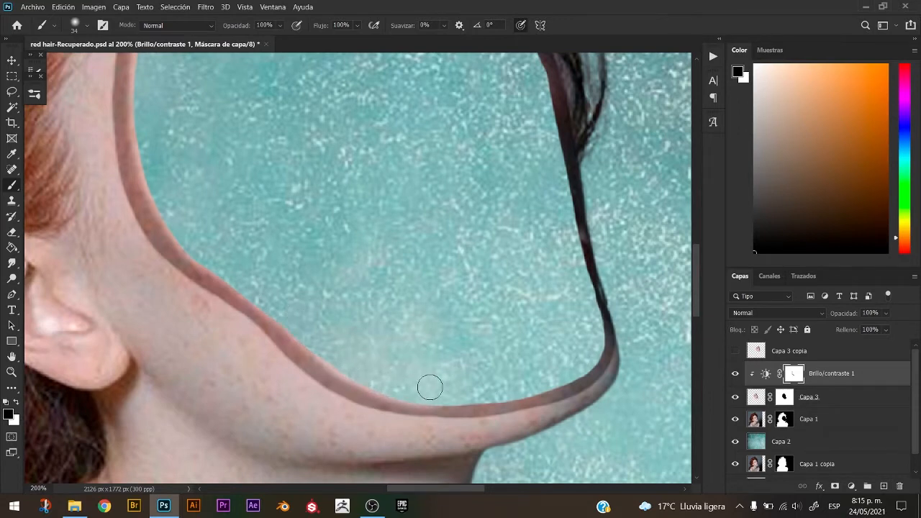
mouse_move(429, 389)
mouse_down()
mouse_move(554, 382)
mouse_move(578, 357)
mouse_up()
Continue painting black on the Brillo/contraste 1 mask along the upper inner rim, reducing the brush to 24 px.
drag(295, 161, 303, 428)
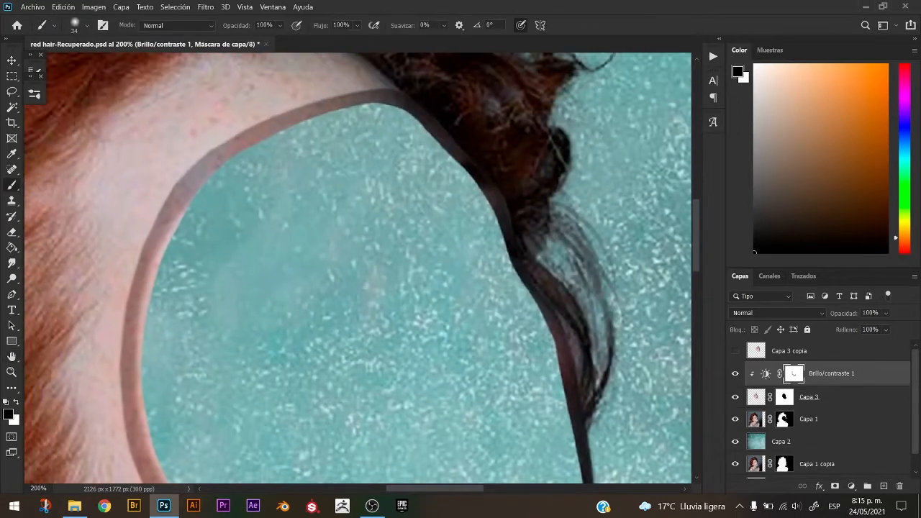
drag(239, 171, 190, 240)
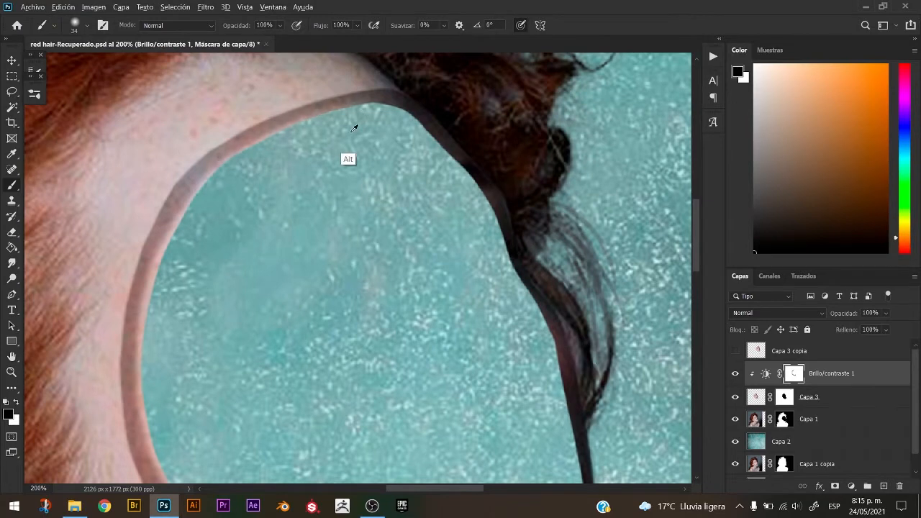
drag(352, 128, 314, 241)
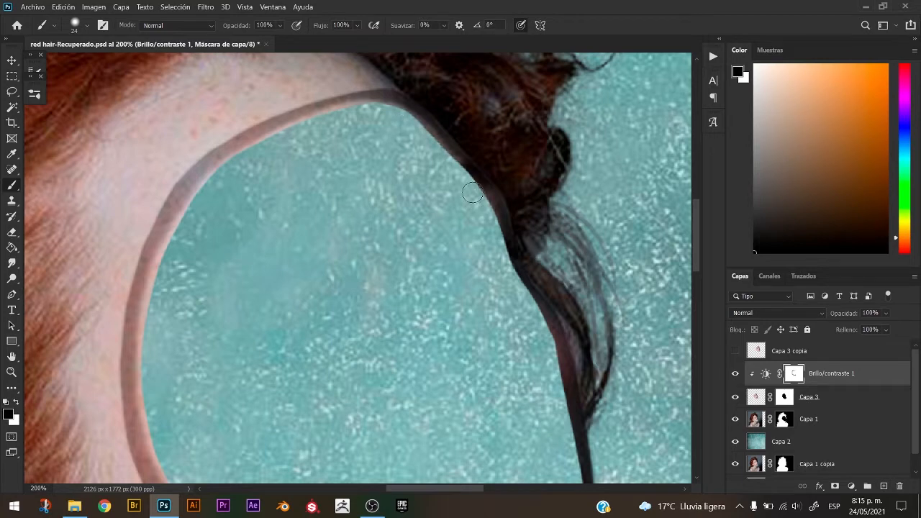
mouse_move(501, 295)
mouse_down()
mouse_move(431, 150)
mouse_move(489, 251)
mouse_move(497, 303)
mouse_up()
drag(467, 320, 428, 110)
mouse_move(232, 212)
mouse_down()
mouse_move(426, 364)
mouse_move(442, 417)
mouse_up()
Target Capa 3's image with the Burn tool in the Shadows range and reduce its large brush for the thin rim.
key(o)
click(757, 398)
right_click(16, 281)
click(66, 290)
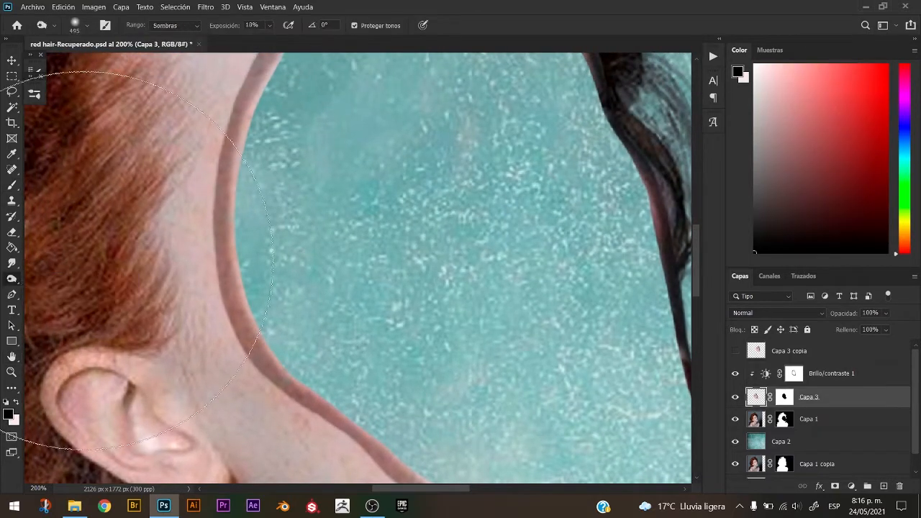
drag(240, 203, 46, 239)
mouse_move(296, 186)
mouse_down()
mouse_move(229, 237)
mouse_move(188, 319)
mouse_up()
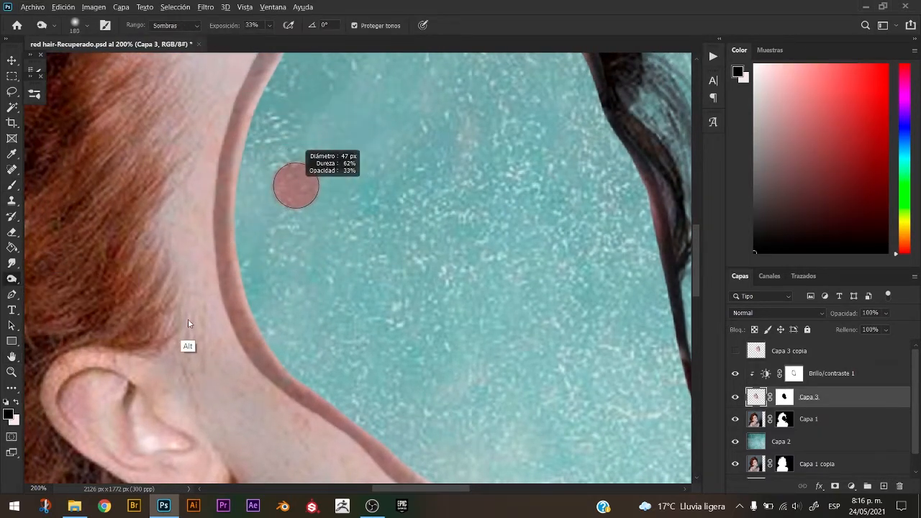
mouse_move(318, 251)
mouse_down()
mouse_move(312, 354)
mouse_move(323, 395)
mouse_up()
key(b)
drag(249, 202, 234, 214)
mouse_move(303, 151)
mouse_down()
mouse_move(232, 276)
mouse_move(226, 267)
mouse_up()
key(ctrl+z)
Burn the shadows along Capa 3's rim with a 34 px brush at 60% exposure.
key(o)
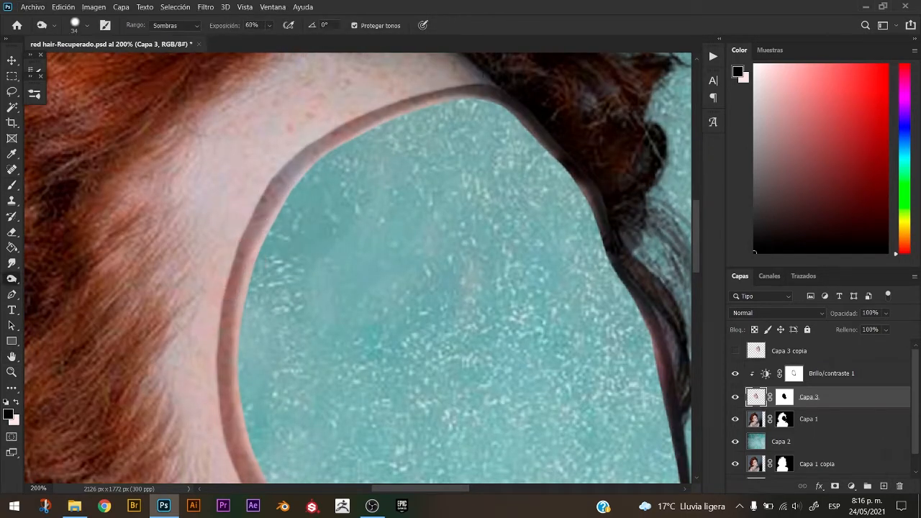
drag(274, 410, 246, 159)
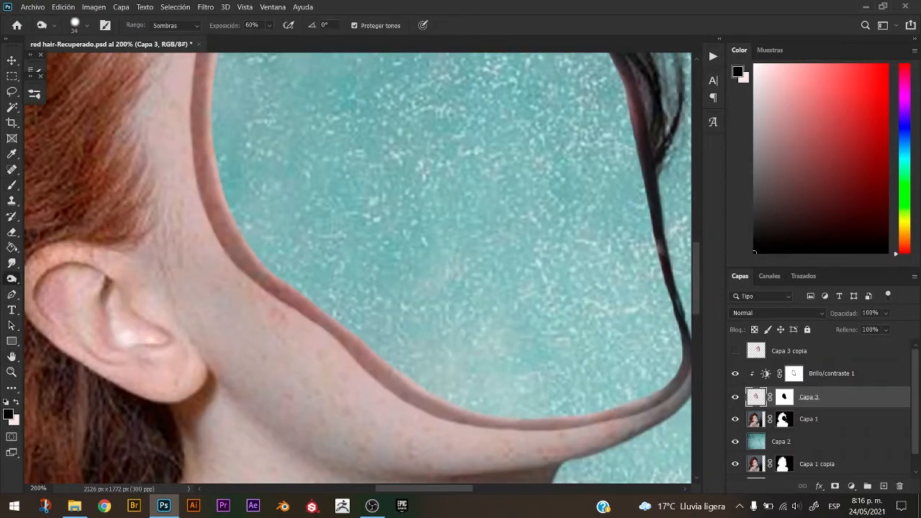
drag(480, 433, 328, 374)
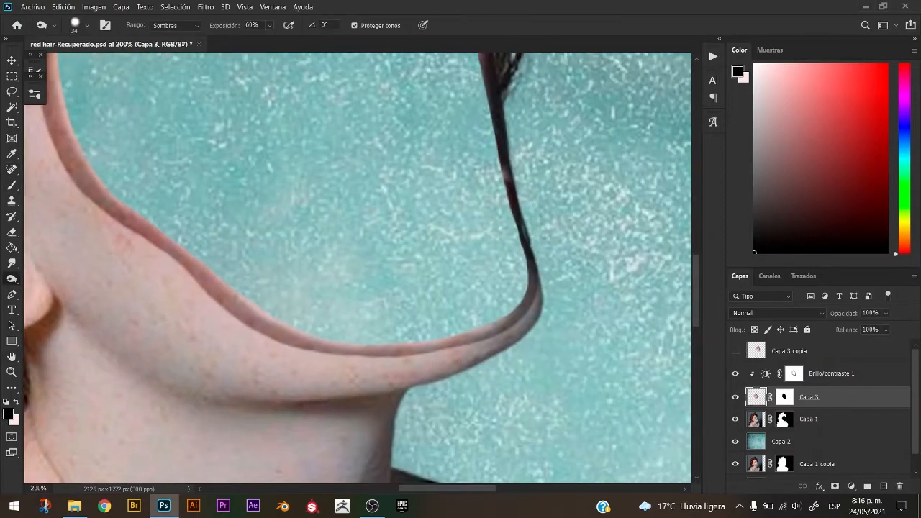
drag(522, 195, 519, 464)
drag(434, 269, 518, 255)
Show the Capa 3 copia layer with the floating face over the hollow head.
key(ctrl+minus)
key(ctrl+minus)
click(735, 352)
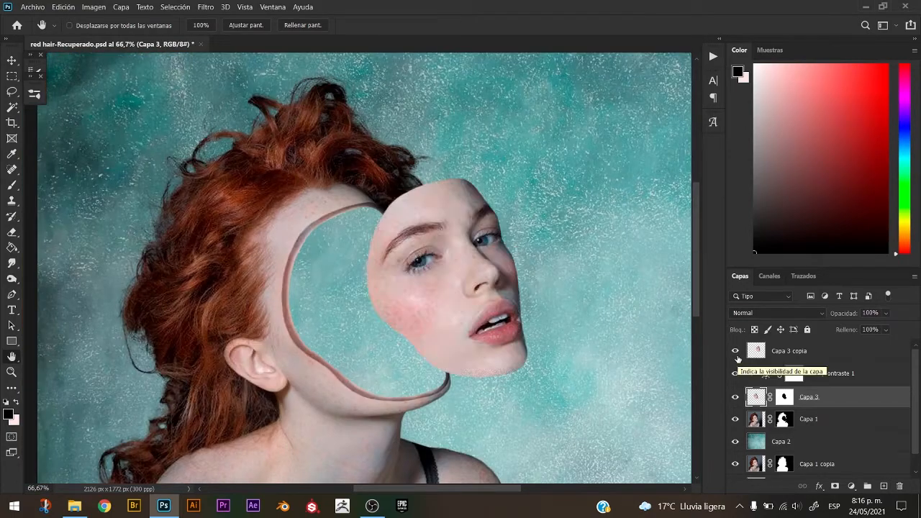
Clip a second Brightness/Contrast adjustment to Capa 3 with brightness -106 and contrast -3, and invert its mask to black.
key(ctrl+plus)
key(ctrl+plus)
click(850, 487)
click(843, 310)
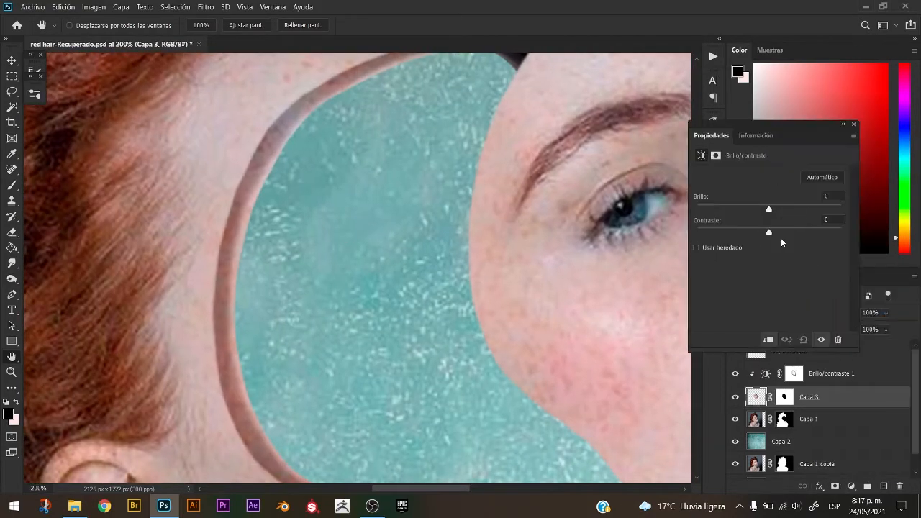
drag(769, 209, 711, 209)
mouse_move(769, 231)
mouse_down()
mouse_move(796, 229)
mouse_move(765, 231)
mouse_up()
drag(711, 209, 718, 210)
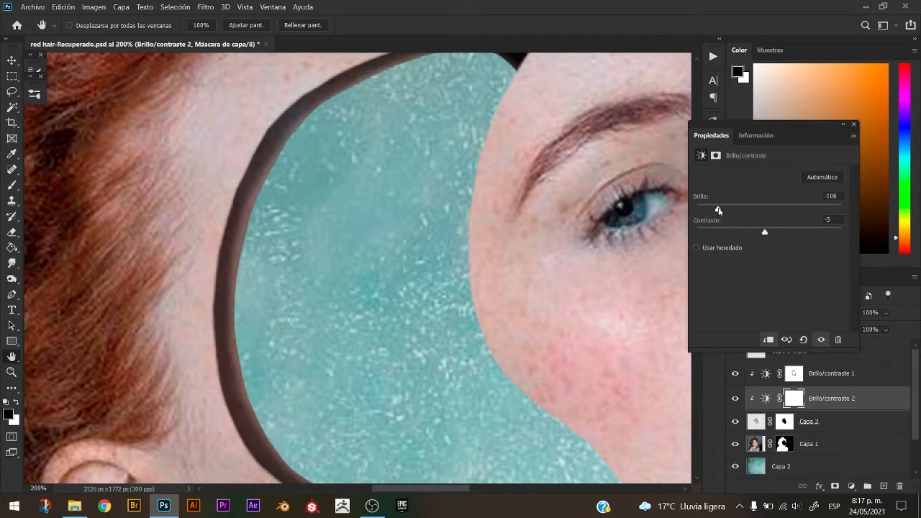
click(554, 247)
key(ctrl+i)
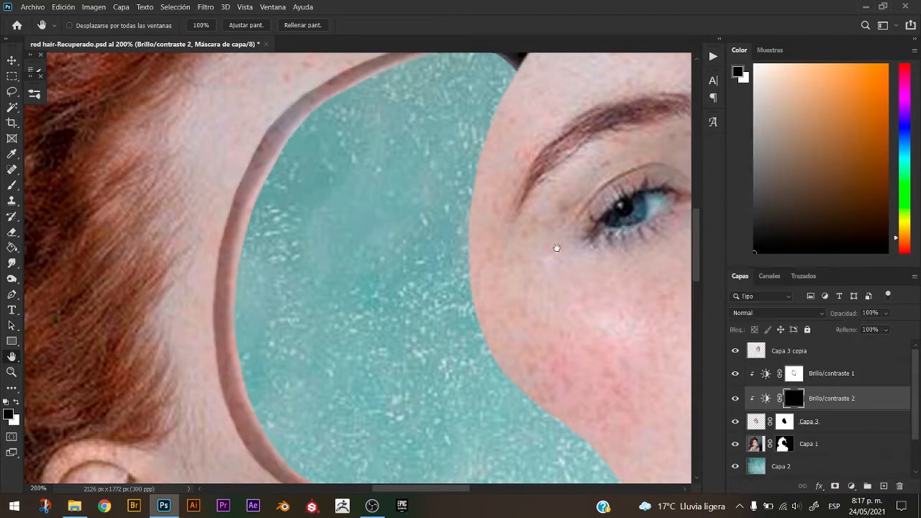
Paint white on the Brillo/contraste 2 mask along the rim with a 26 px brush at 5% opacity to deepen its shading.
key(b)
key(x)
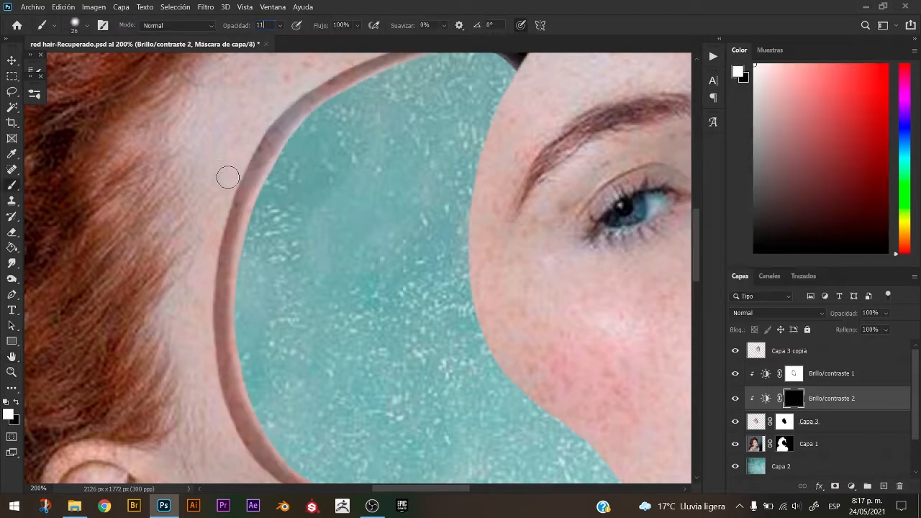
mouse_move(231, 239)
mouse_down()
mouse_move(244, 174)
mouse_move(282, 121)
mouse_up()
alt+right_click(255, 159)
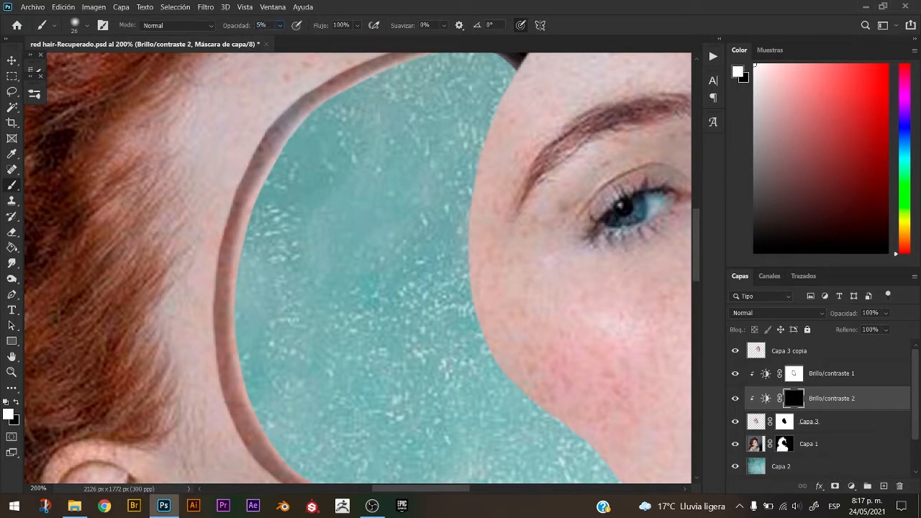
key(space)
drag(261, 386, 226, 208)
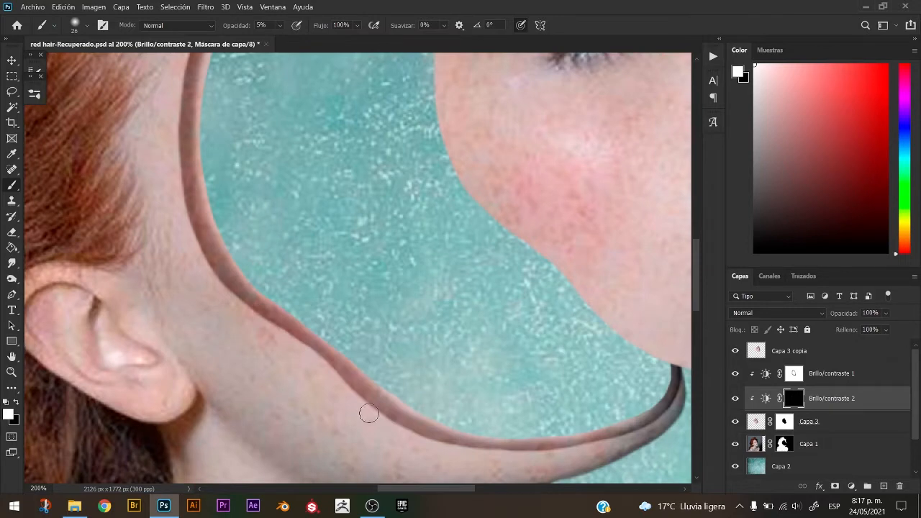
key(space)
drag(367, 407, 281, 236)
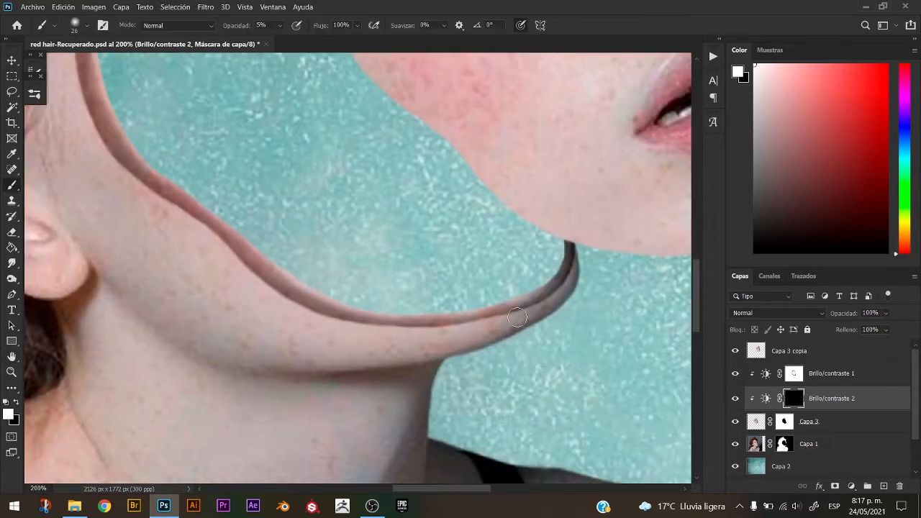
key(space)
drag(190, 136, 364, 363)
key(space)
drag(293, 184, 251, 379)
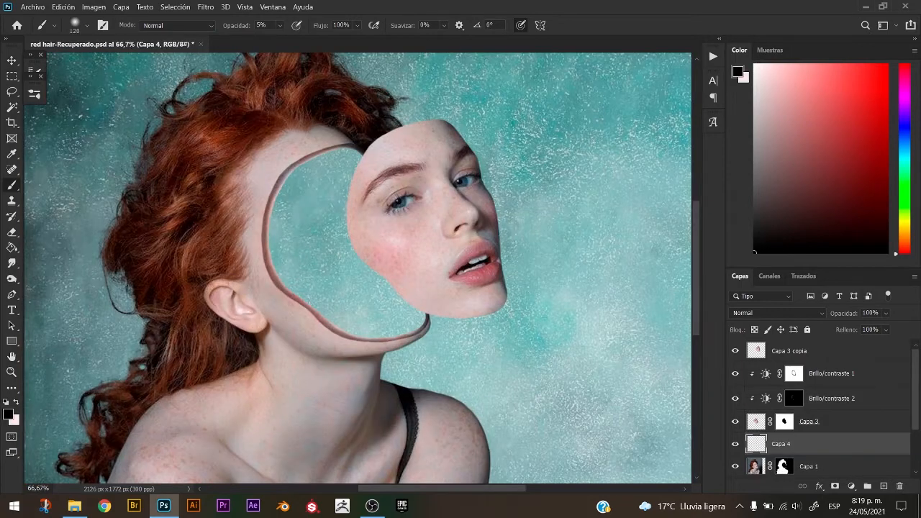
Move Capa 4 below Capa 1 and paint the hollow solid reddish brown, sampled from the rim, with a 104 px brush.
drag(313, 219, 313, 252)
drag(781, 444, 781, 476)
alt+click(266, 249)
mouse_move(304, 183)
mouse_down()
mouse_move(338, 261)
mouse_move(365, 228)
mouse_move(363, 300)
mouse_move(407, 317)
mouse_move(407, 326)
mouse_up()
mouse_move(349, 266)
mouse_down()
mouse_move(353, 367)
mouse_move(400, 313)
mouse_up()
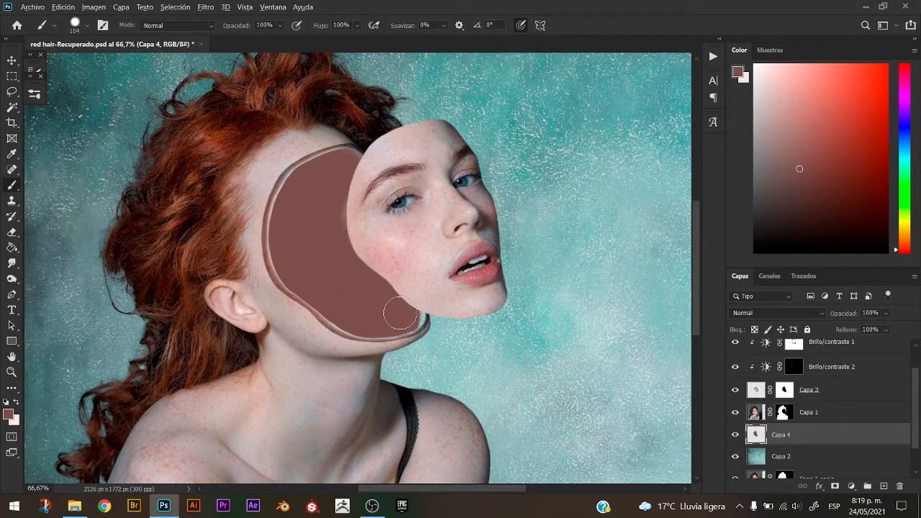
Paint a lighter band beside the floating face on Capa 4 in sampled pale pink with a 133 px brush at 19% opacity.
key(ctrl+plus)
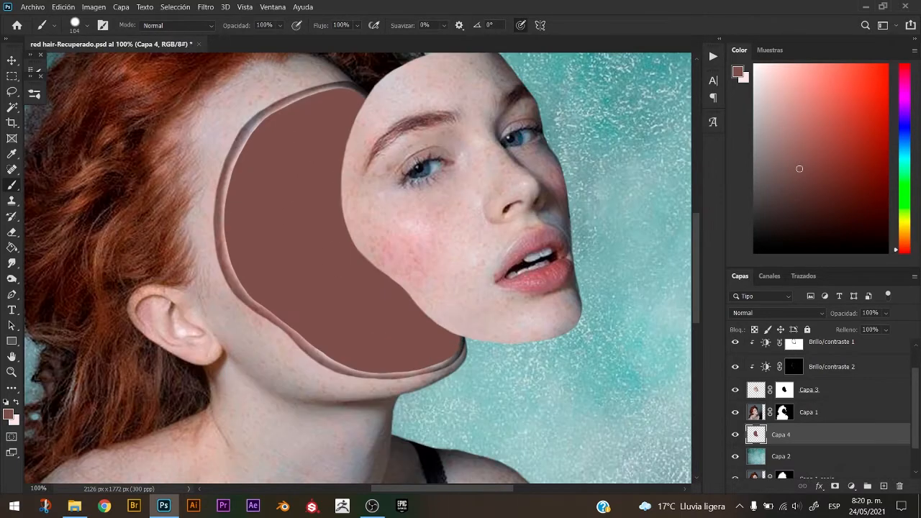
alt+click(378, 115)
drag(248, 26, 222, 27)
mouse_move(297, 116)
mouse_down()
mouse_move(320, 115)
mouse_move(314, 213)
mouse_up()
key(ctrl+z)
mouse_move(346, 117)
mouse_down()
mouse_move(387, 280)
mouse_move(345, 221)
mouse_move(388, 292)
mouse_up()
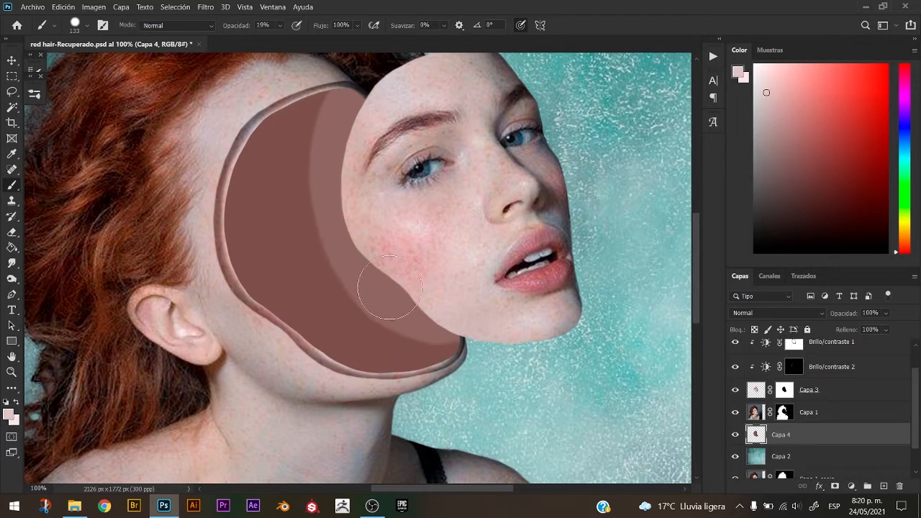
drag(349, 177, 325, 177)
alt+click(329, 97)
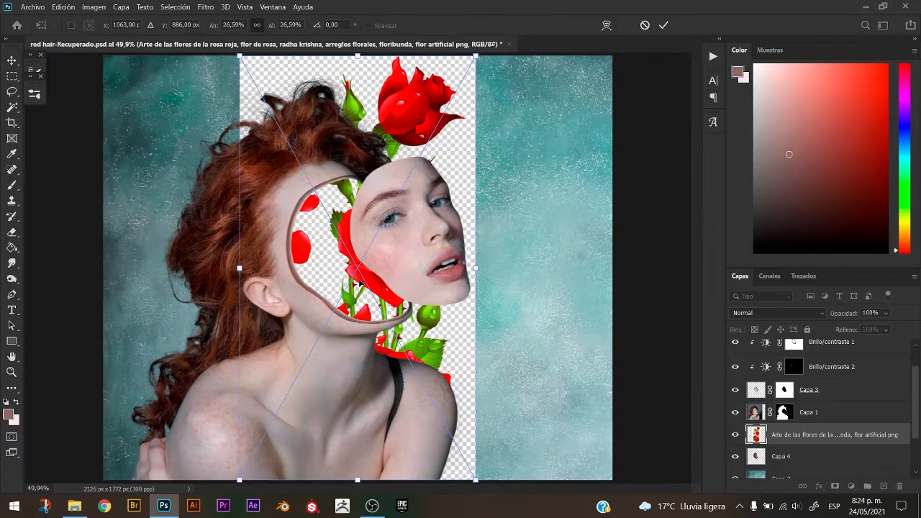
Commit the placed red rose artwork at 26.59% scale on its layer between Capa 1 and Capa 4.
key(v)
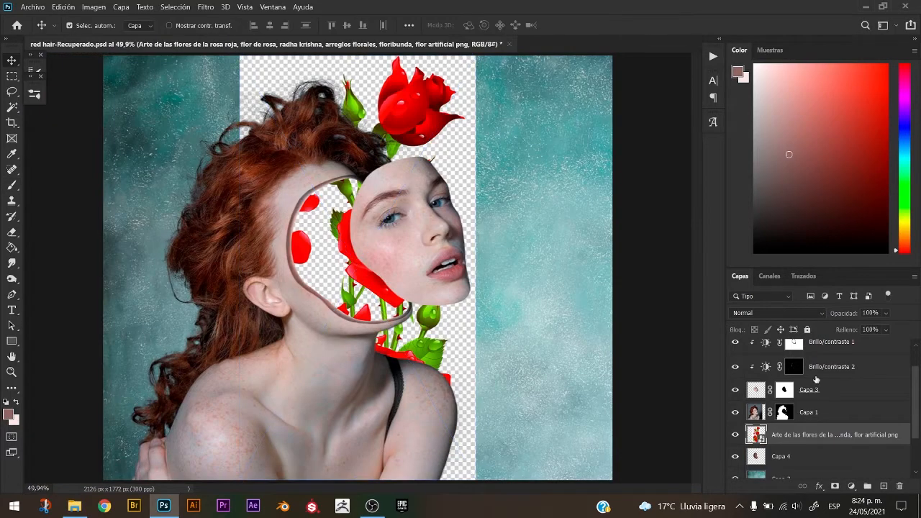
drag(835, 467, 804, 346)
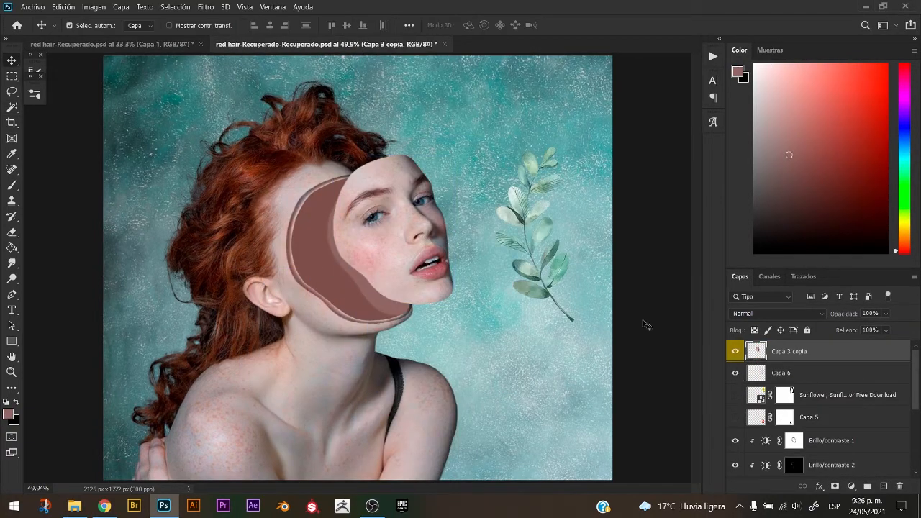
Hide Capa 6, show Capa 5 and move its red roses into the head's hollow.
click(735, 373)
click(735, 416)
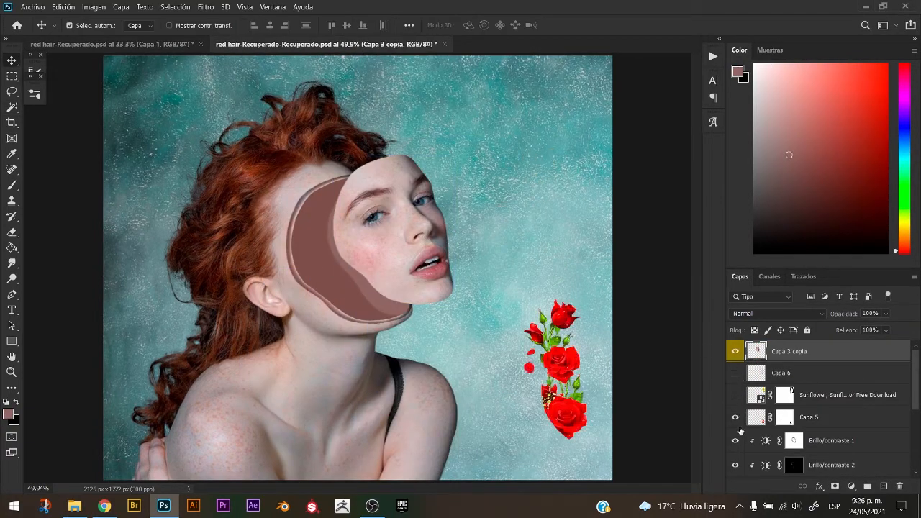
drag(573, 371, 358, 270)
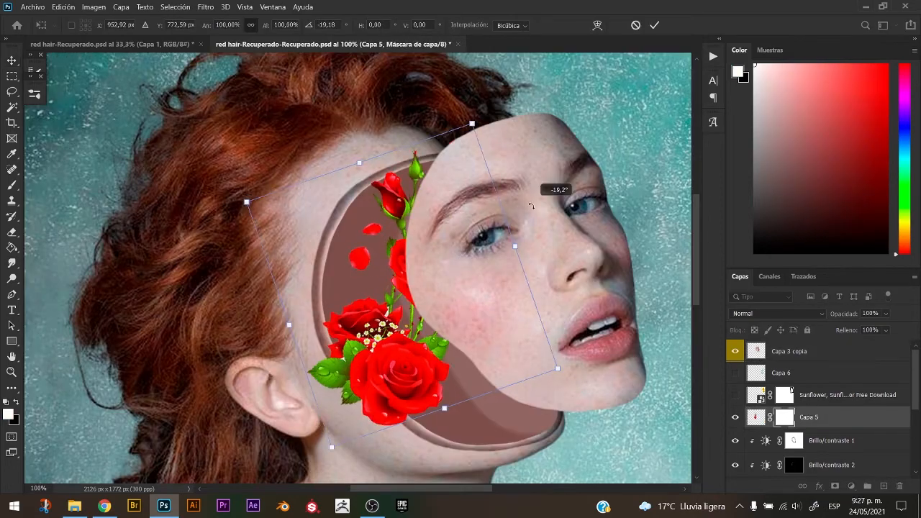
Rotate the roses on Capa 5 counter-clockwise and position them against the hollow's rim behind the floating face.
drag(446, 262, 413, 239)
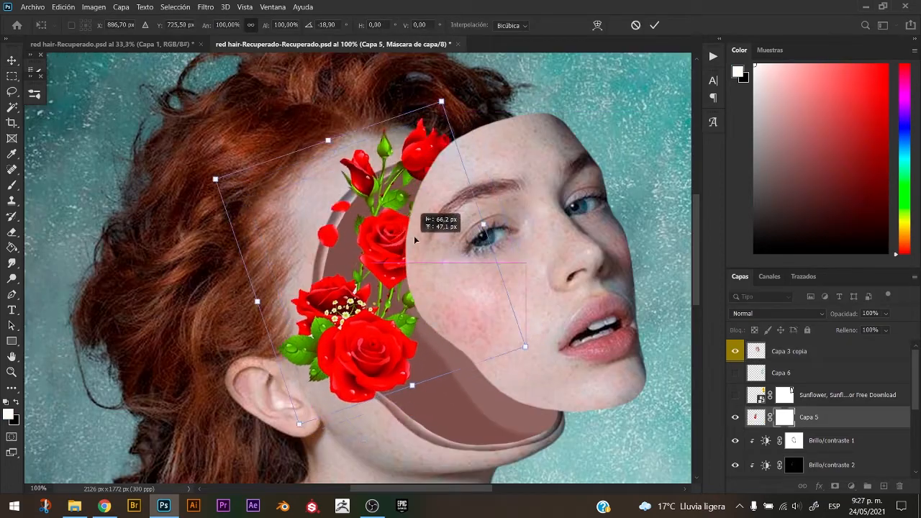
drag(500, 205, 468, 160)
drag(393, 257, 378, 276)
drag(489, 207, 480, 192)
drag(396, 277, 394, 285)
key(Return)
On Capa 5's mask, hide the roses and leaves spilling over the hollow's lower rim with a 34 px black brush.
key(ctrl+plus)
key(ctrl+plus)
mouse_move(379, 425)
mouse_down()
mouse_move(403, 130)
mouse_move(410, 148)
mouse_up()
key(b)
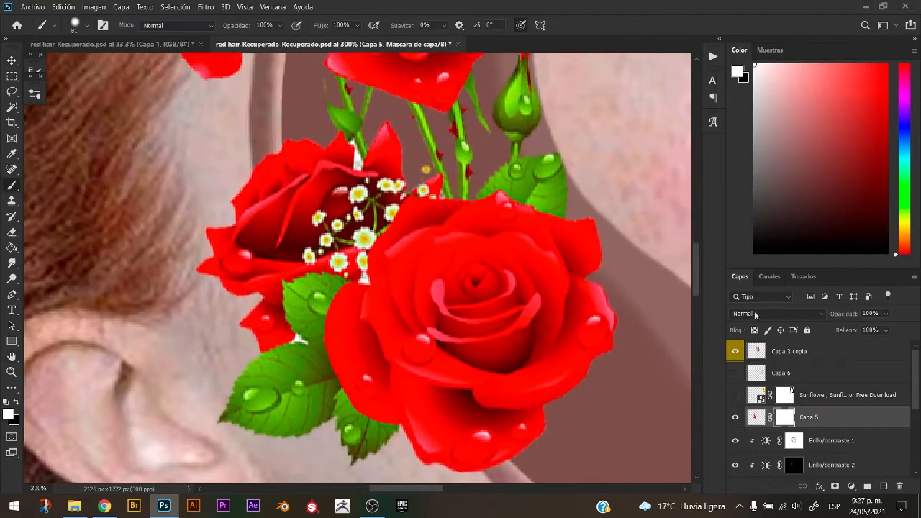
drag(347, 346, 302, 358)
key(x)
mouse_move(269, 137)
mouse_down()
mouse_move(324, 292)
mouse_move(237, 159)
mouse_move(280, 440)
mouse_up()
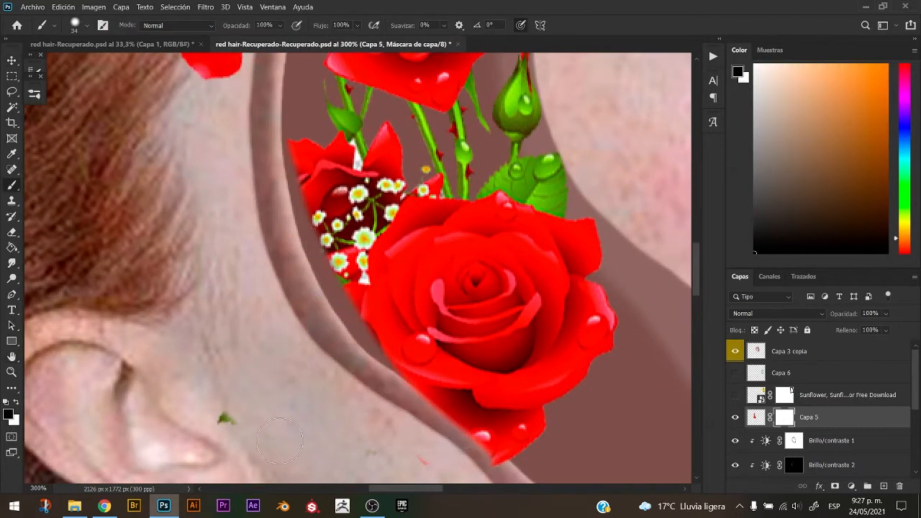
drag(388, 414, 330, 358)
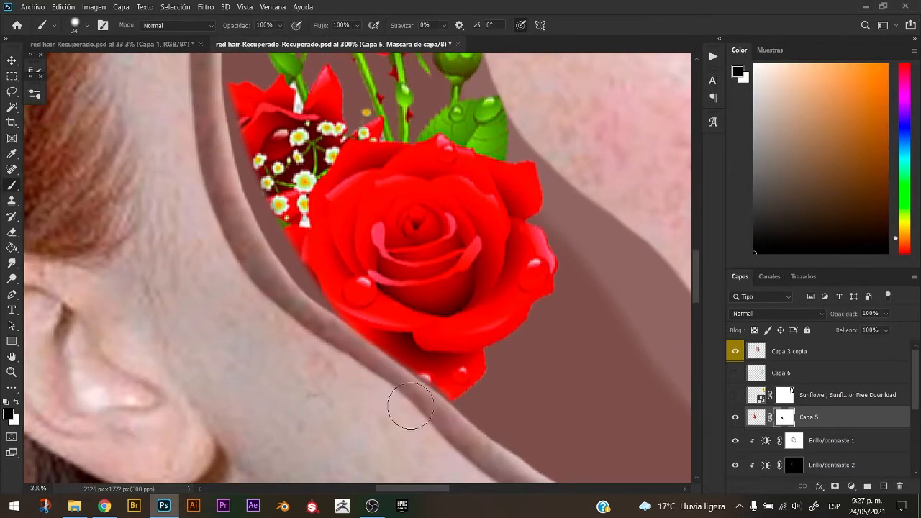
Refine Capa 5's mask along the rim, restoring the cut rose petals in white and trimming the overlap with a small black brush.
drag(374, 276, 373, 512)
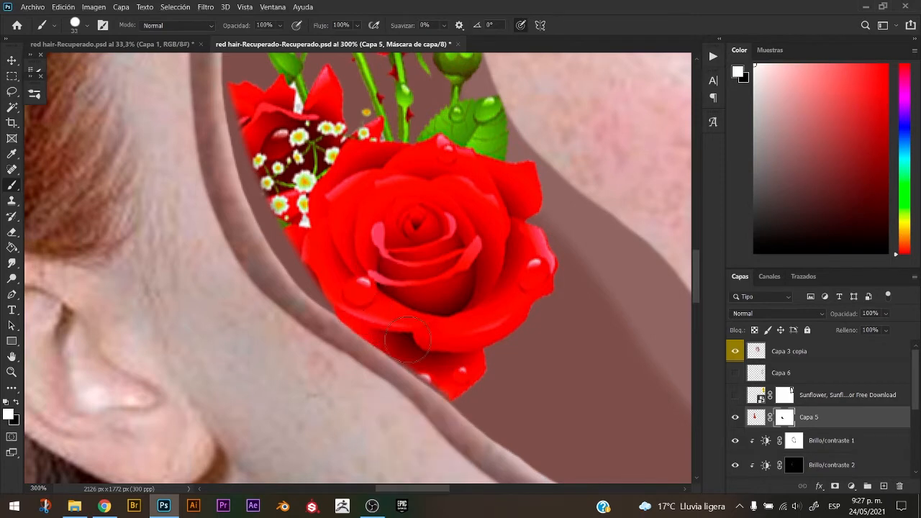
drag(263, 328, 282, 434)
key(x)
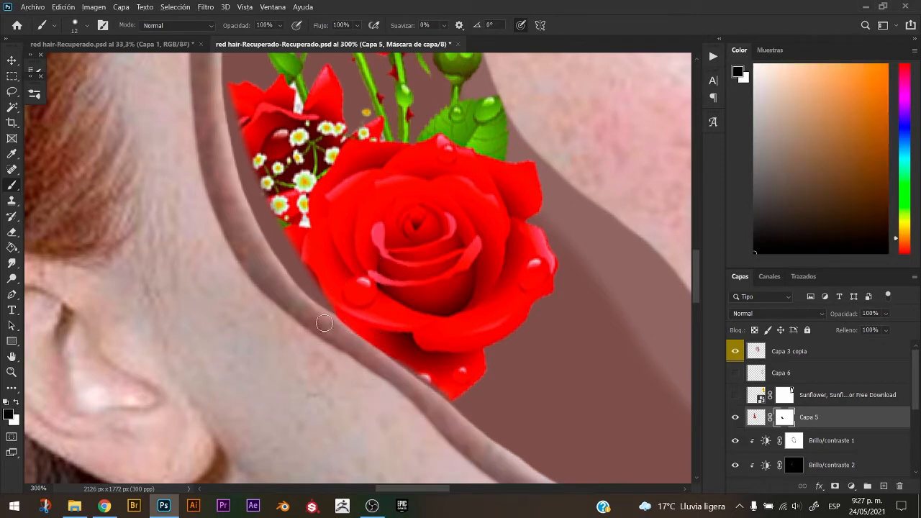
key(x)
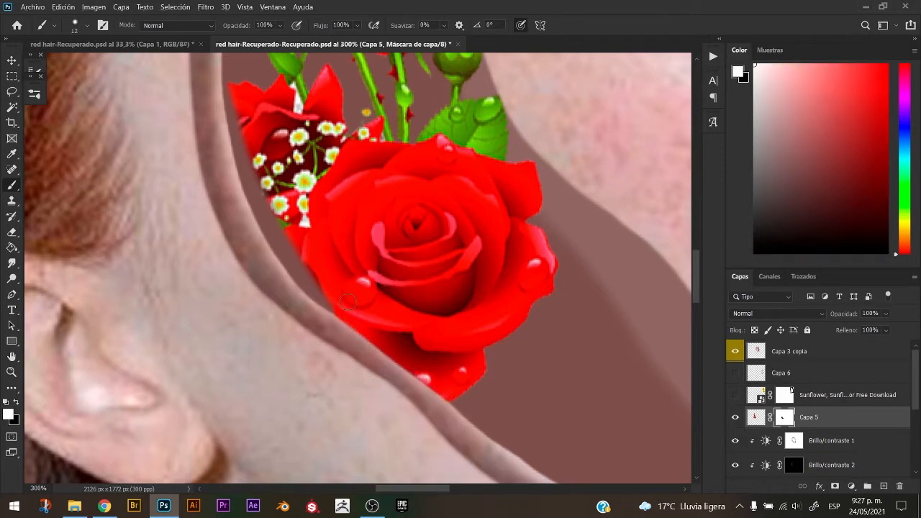
mouse_move(253, 143)
mouse_down()
mouse_move(245, 113)
mouse_move(285, 249)
mouse_move(318, 301)
mouse_up()
key(x)
drag(233, 155, 200, 167)
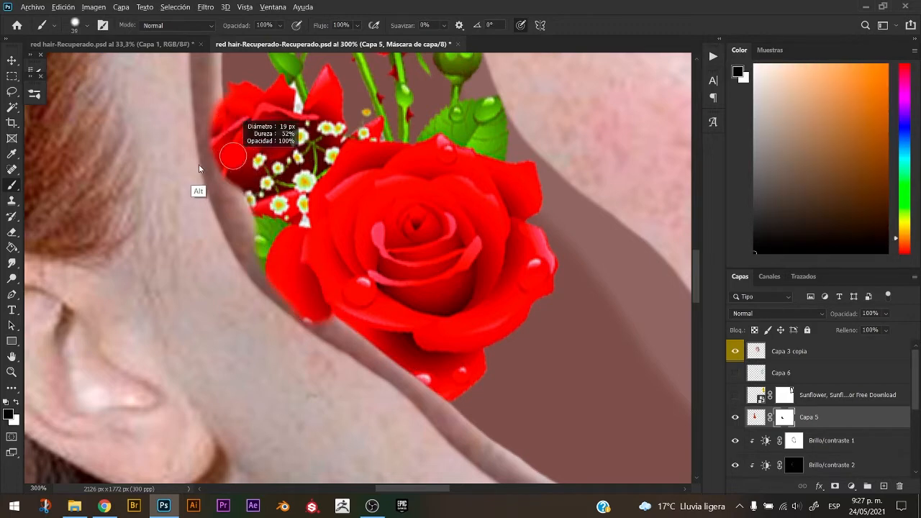
key(x)
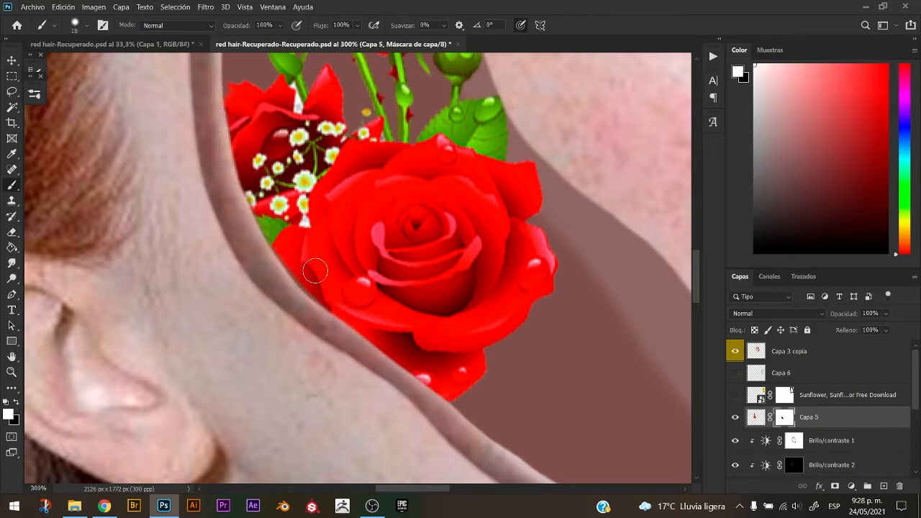
key(x)
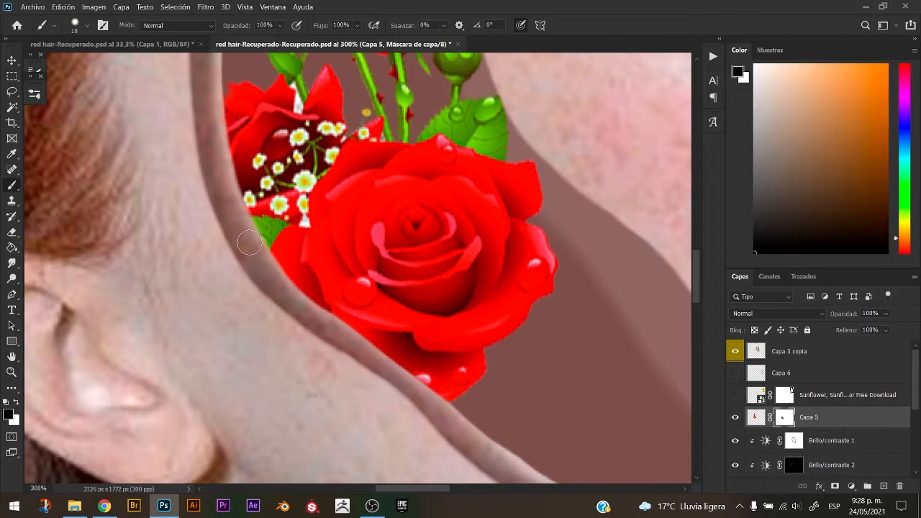
key(x)
key(x)
scroll(276, 311, down, 3)
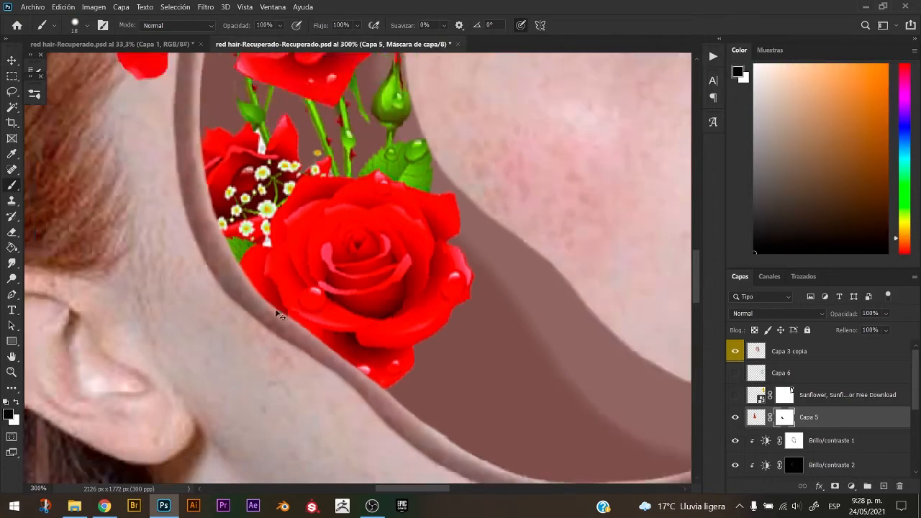
Restore the masked parts of Capa 5, then rotate the roses counter-clockwise and place them along the hollow's jawline behind the floating face.
scroll(353, 242, up, 1)
key(space)
drag(349, 227, 370, 257)
scroll(173, 358, down, 1)
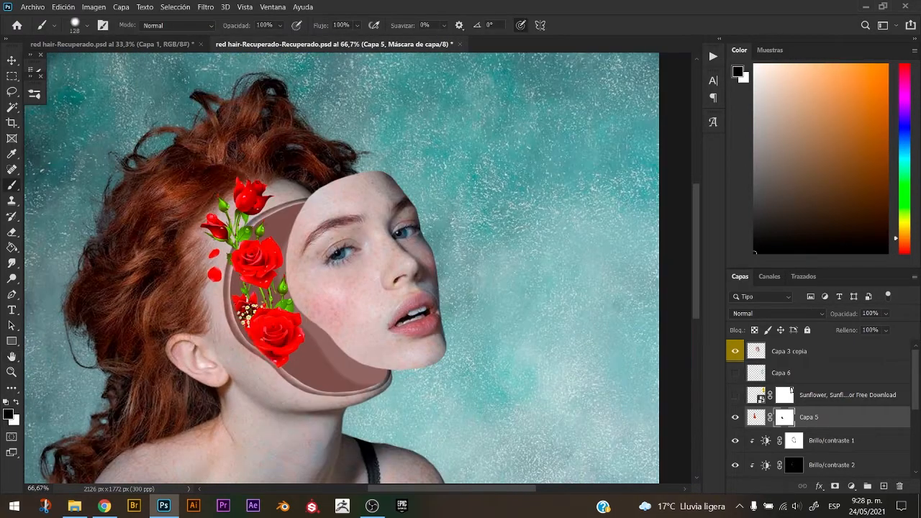
key(x)
mouse_move(281, 370)
mouse_down()
mouse_move(236, 323)
mouse_move(227, 349)
mouse_up()
mouse_move(328, 280)
mouse_down()
mouse_move(394, 311)
mouse_move(386, 242)
mouse_up()
key(ctrl+t)
drag(365, 304, 325, 338)
drag(364, 288, 373, 308)
drag(337, 358, 325, 340)
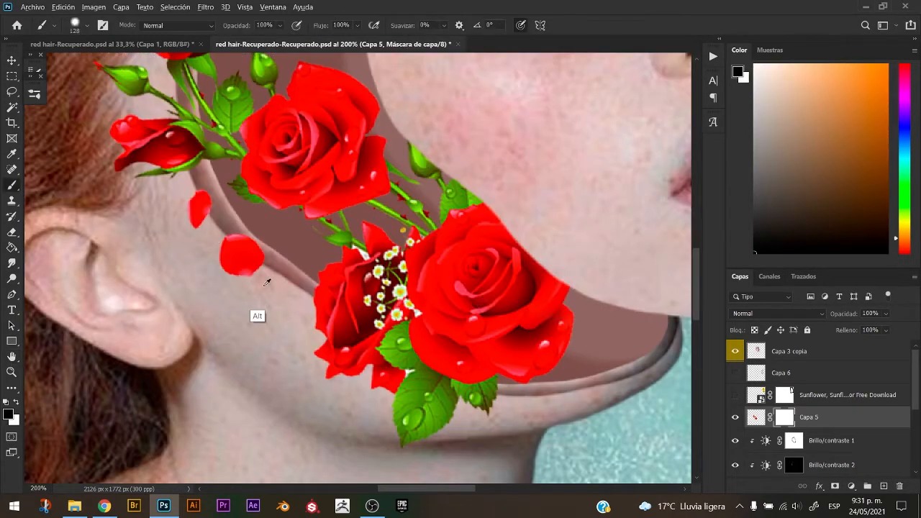
Hide the roses spilling over the jaw rim on Capa 5's mask with a 44 px black brush, refining the edge at 24 px.
drag(267, 282, 220, 287)
drag(309, 302, 310, 360)
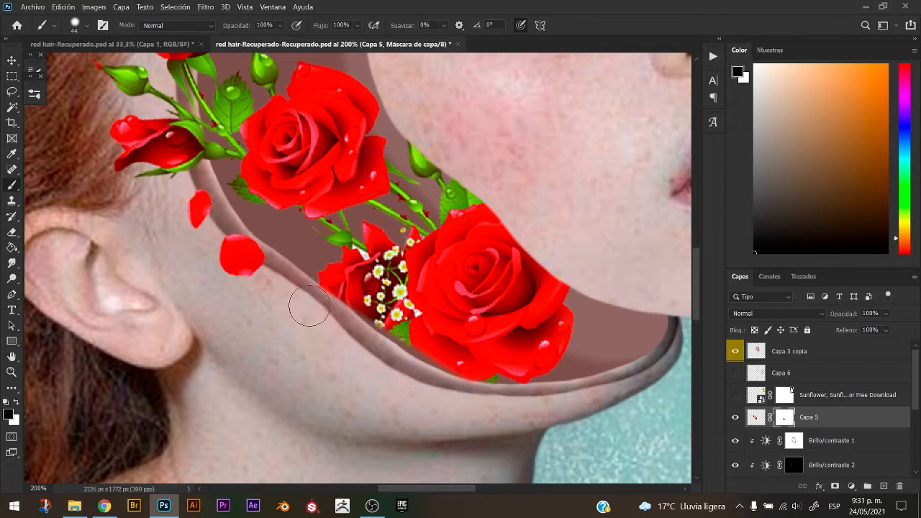
key(x)
drag(331, 235, 314, 255)
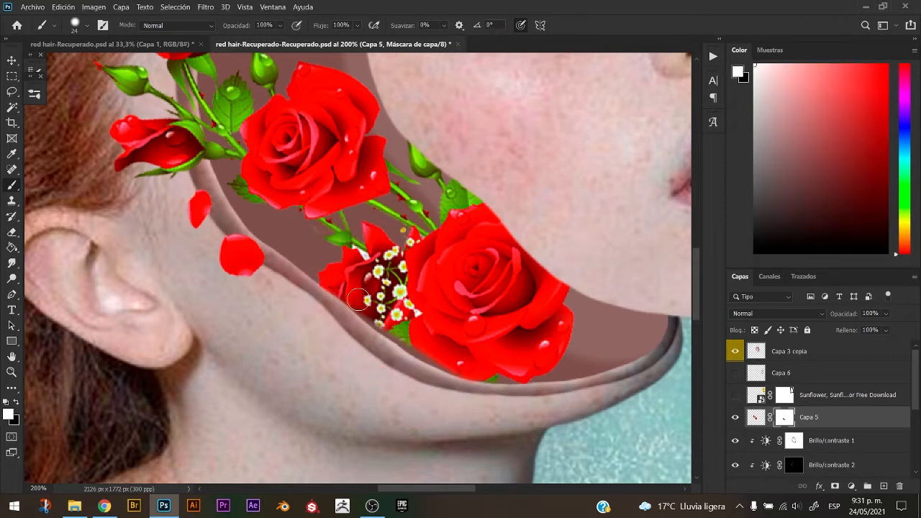
key(x)
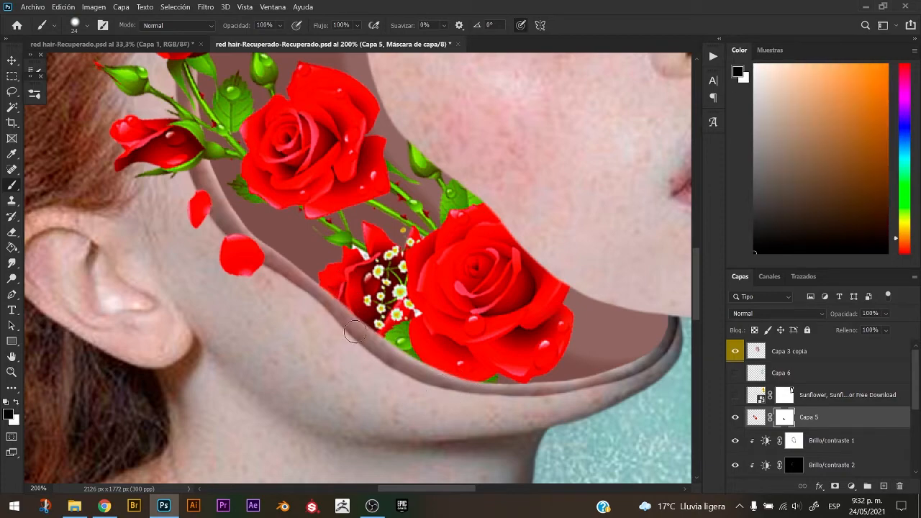
Show the sunflower layer and move its flowers onto the hollow beside the floating face.
key(ctrl+0)
key(v)
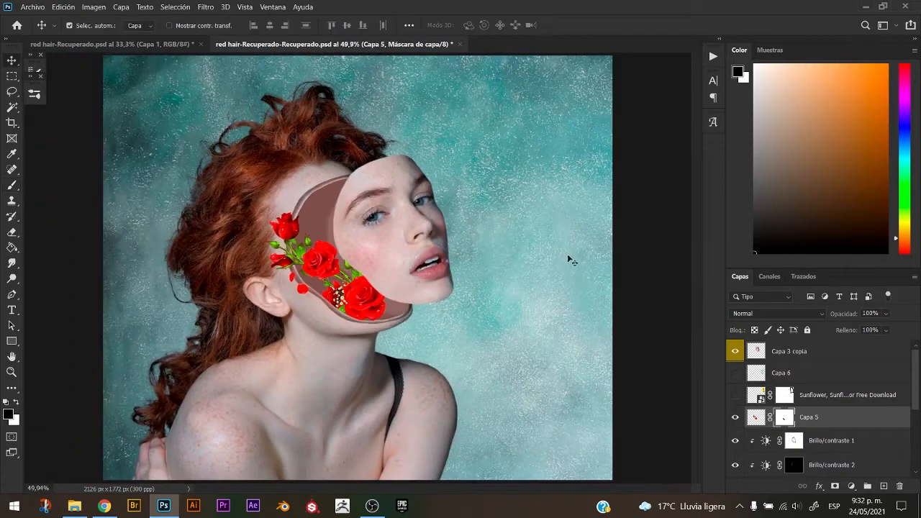
click(734, 395)
drag(567, 123, 342, 225)
key(ctrl+plus)
key(ctrl+plus)
key(ctrl+plus)
key(ctrl+plus)
drag(347, 171, 479, 257)
key(ctrl+minus)
Rotate the sunflowers and position them in the upper hollow above the roses, partly behind the floating face.
key(ctrl+t)
click(476, 137)
drag(507, 109, 428, 139)
drag(414, 213, 413, 126)
key(ctrl+minus)
drag(402, 87, 417, 90)
drag(420, 126, 404, 134)
key(Return)
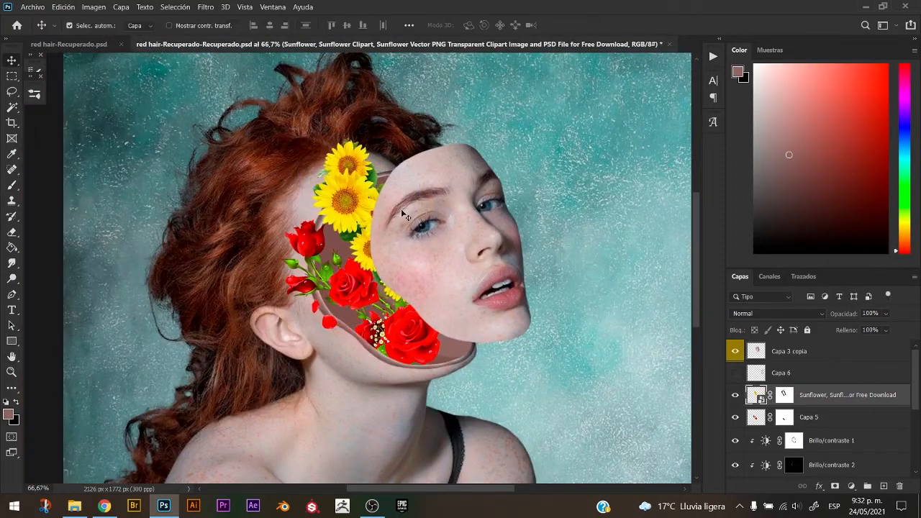
Load Capa 5's outline as a selection and paint black on the sunflower layer's mask over the rosebud beside the cheek.
key(ctrl+plus)
key(ctrl+plus)
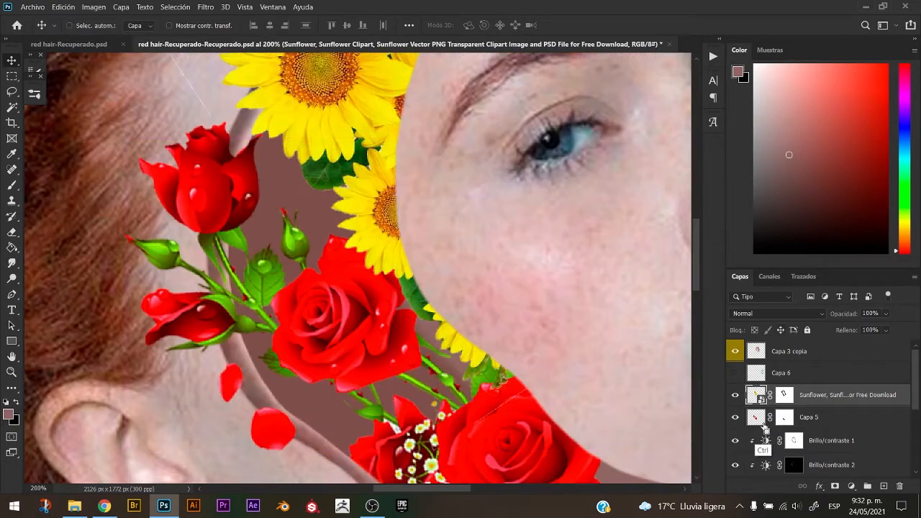
ctrl+click(757, 418)
click(785, 395)
key(b)
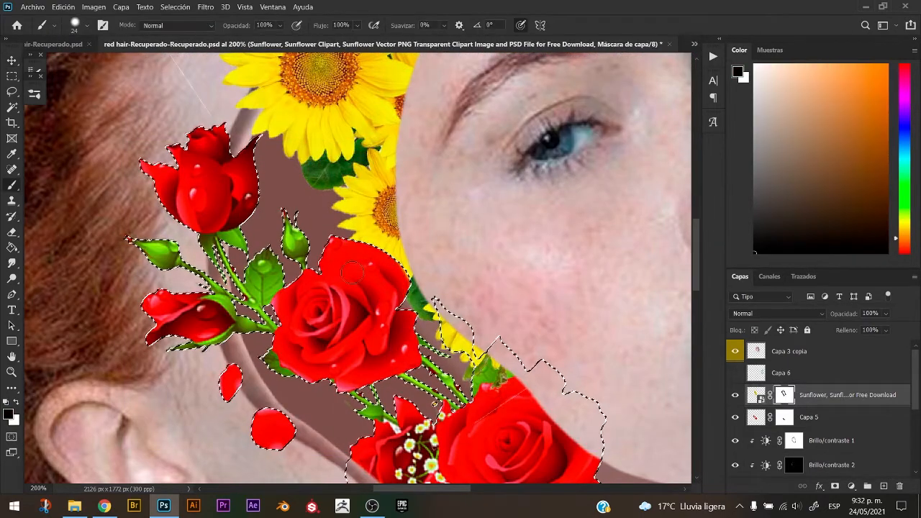
drag(446, 319, 473, 356)
key(ctrl+d)
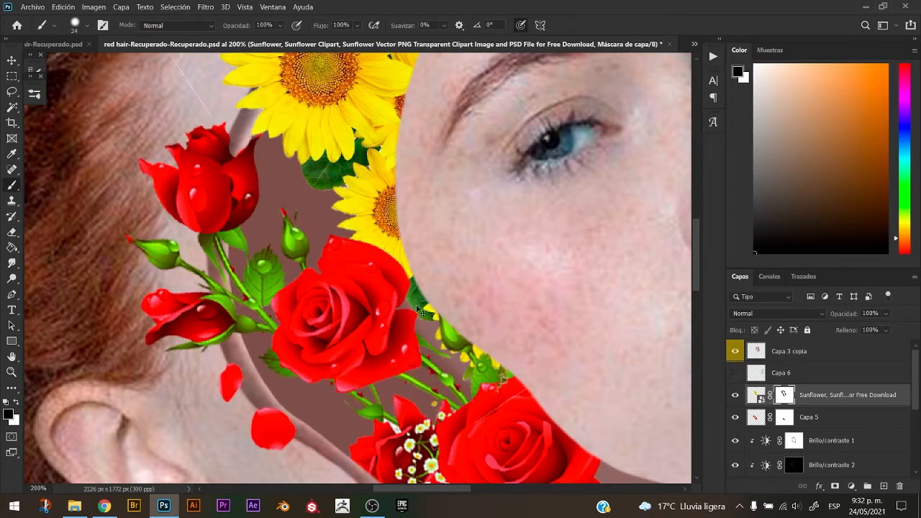
Rotate the pale green leaves on Capa 6 over the hollow and move the layer below Capa 5.
key(ctrl+0)
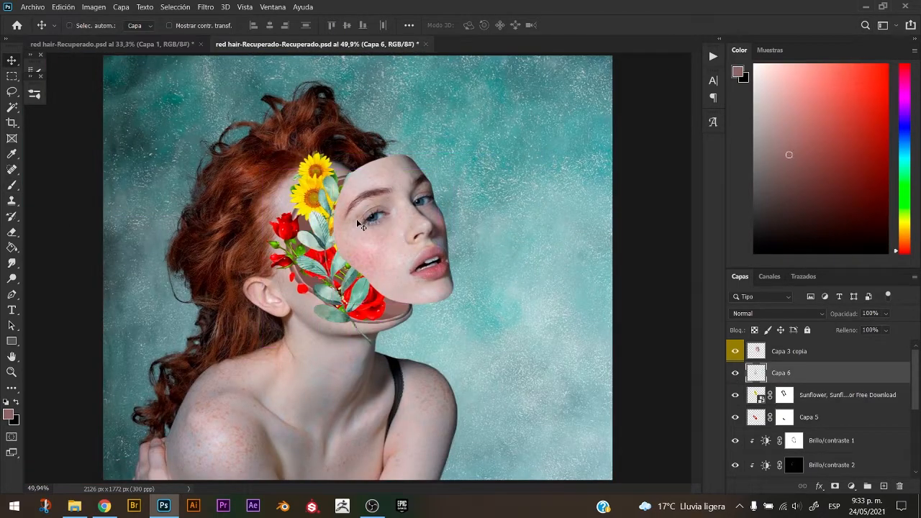
scroll(356, 219, up, 1)
drag(356, 219, 413, 287)
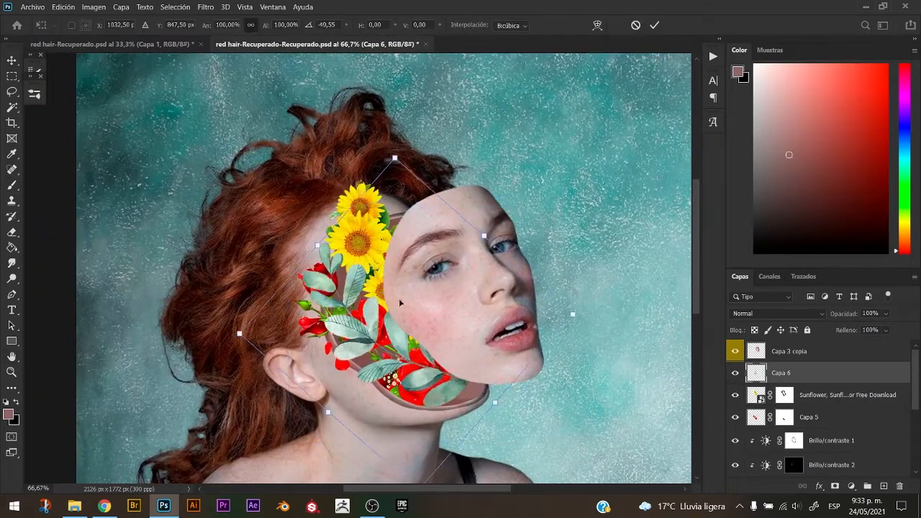
drag(813, 374, 802, 417)
Transform the pale green leaves on Capa 6 so they fan out behind the upper rose and sunflowers at the forehead rim.
key(ctrl+t)
drag(549, 183, 456, 276)
drag(419, 362, 407, 251)
drag(468, 178, 485, 210)
drag(432, 231, 423, 235)
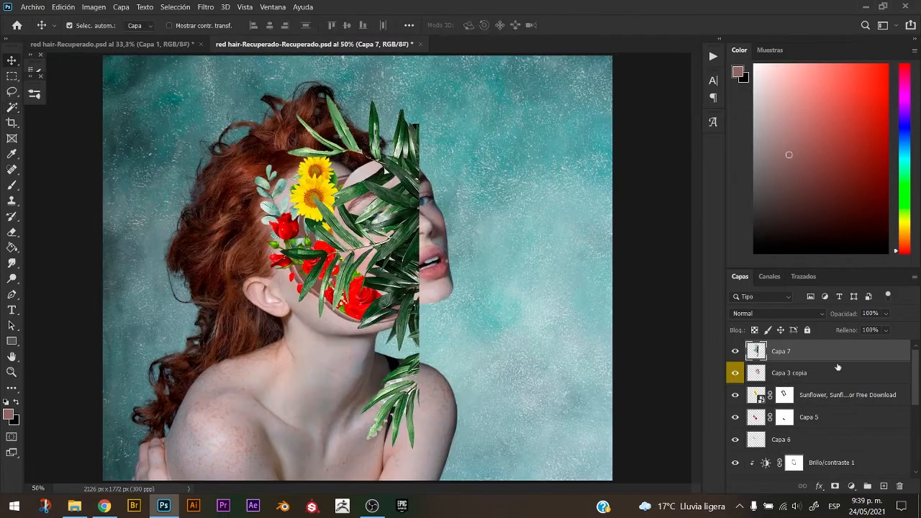
Move Capa 7 below Capa 6, then scale down and rotate its dark green leaves into the lower hollow behind the roses.
drag(781, 351, 788, 449)
key(ctrl+t)
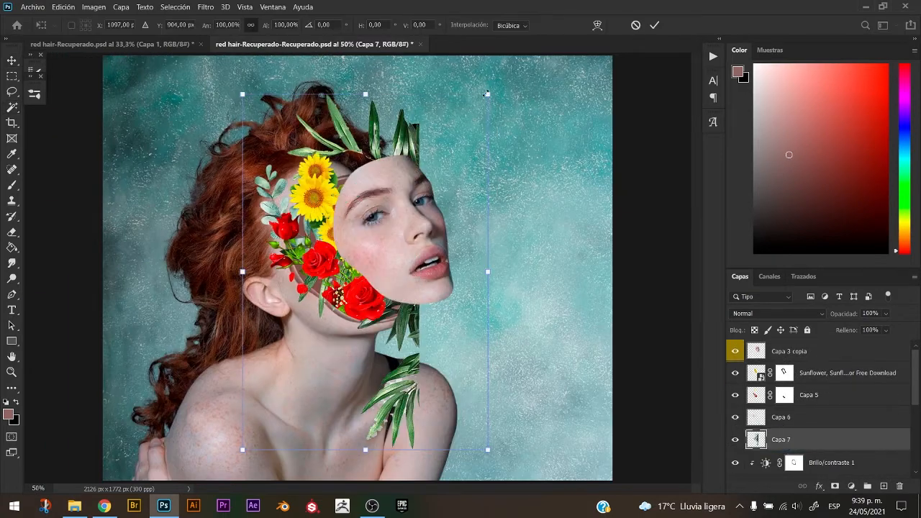
drag(487, 92, 396, 299)
drag(331, 345, 353, 240)
drag(338, 154, 491, 317)
drag(352, 251, 363, 271)
drag(415, 200, 365, 177)
mouse_move(377, 251)
mouse_down()
mouse_move(382, 269)
mouse_move(390, 264)
mouse_up()
key(Return)
Rotate the dark leaves on Capa 7 by 36.07° and position them along the jawline behind the roses.
key(ctrl+plus)
key(ctrl+plus)
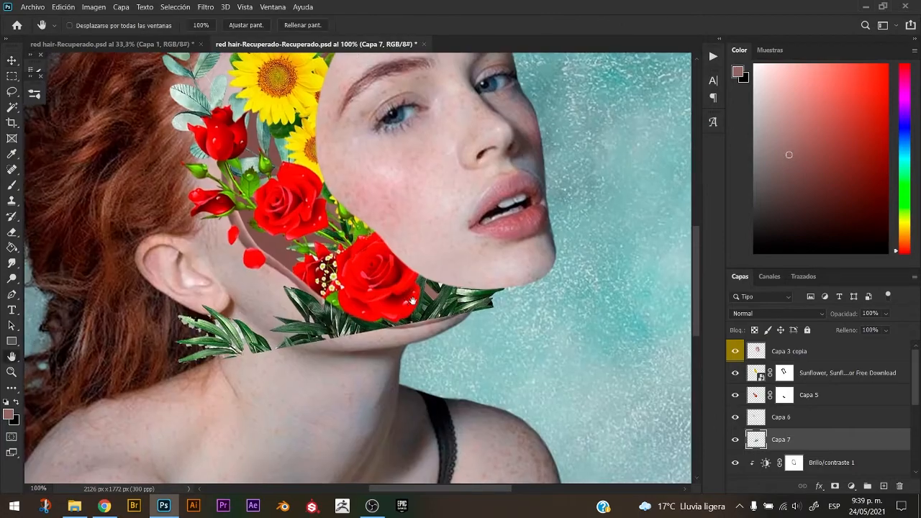
key(ctrl+t)
drag(430, 216, 413, 290)
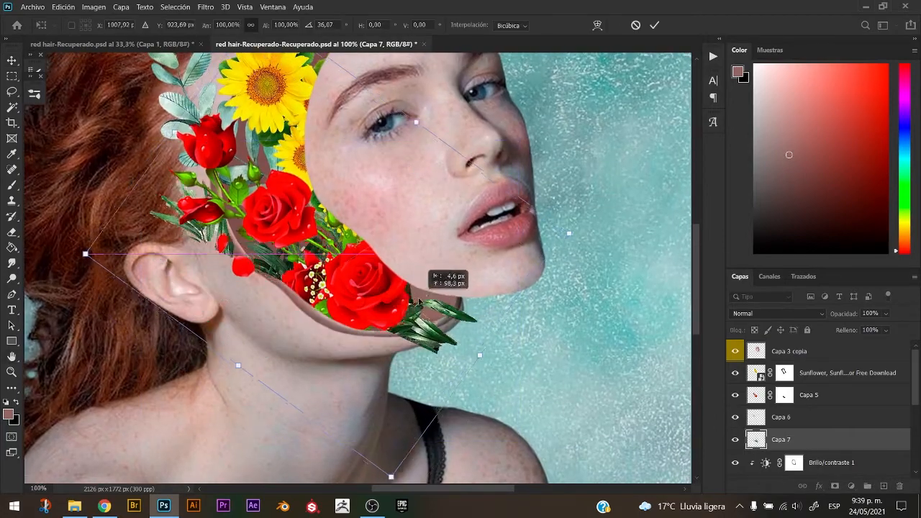
Warp the dark leaves on Capa 7 to follow the curved rim of the hollow and the chin.
right_click(203, 241)
click(238, 318)
drag(196, 172, 210, 156)
drag(469, 330, 456, 293)
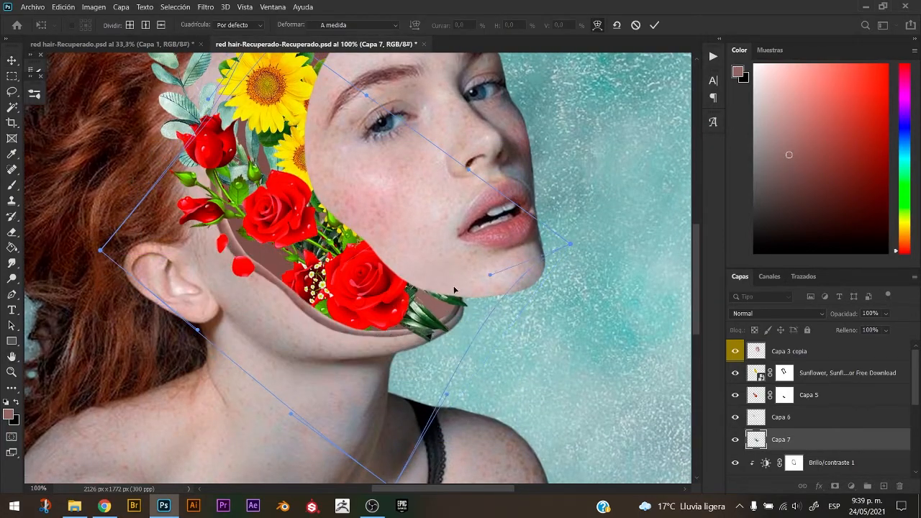
drag(285, 233, 275, 254)
drag(492, 296, 491, 287)
drag(538, 228, 550, 250)
key(Return)
Add a layer mask to Capa 7 and hide the dark leaves overlapping the rim beside the lower roses with a 24 px black brush.
key(space)
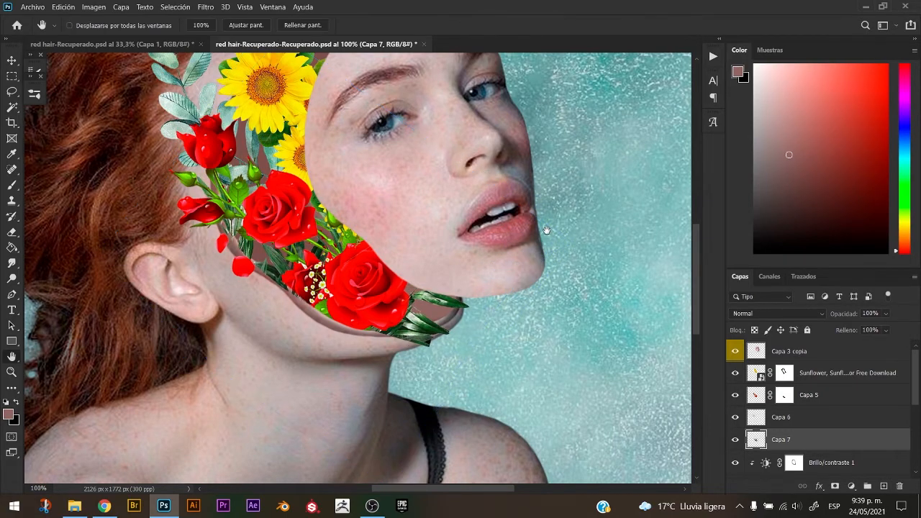
ctrl+click(401, 260)
ctrl+click(401, 260)
drag(401, 261, 628, 195)
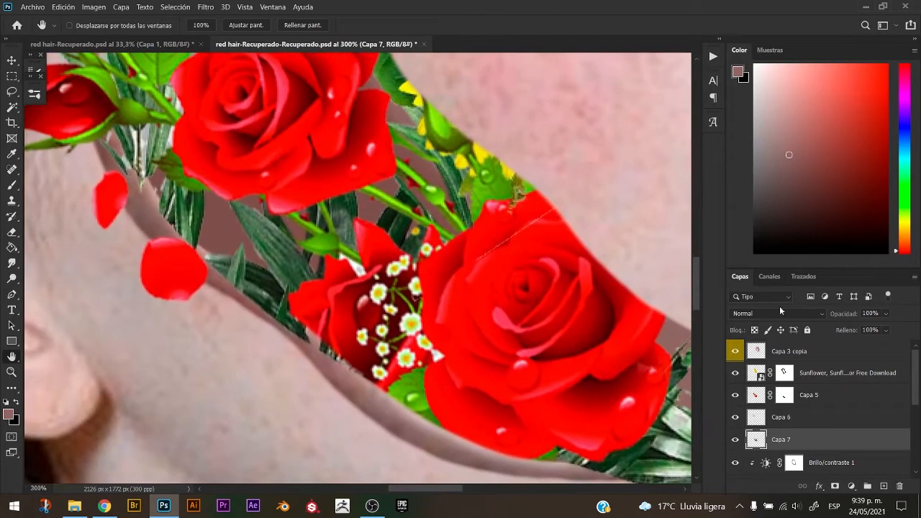
click(834, 486)
key(b)
key(x)
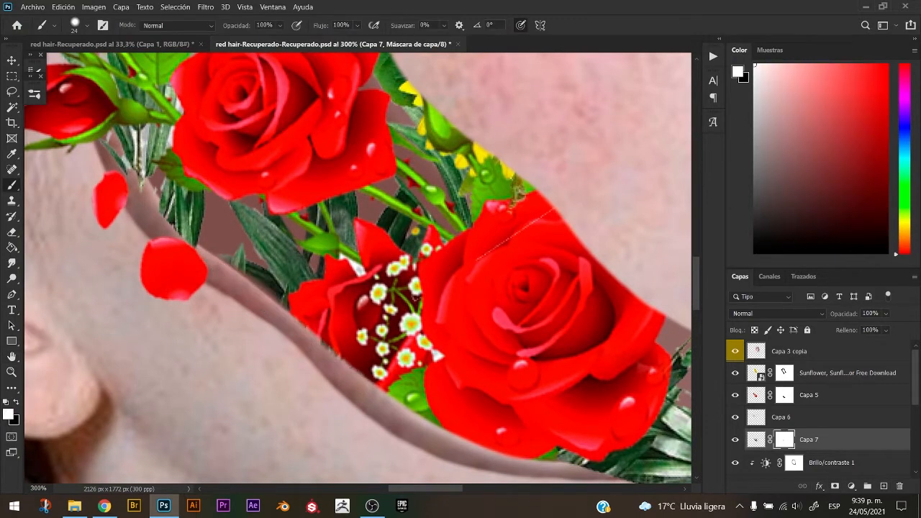
key(x)
mouse_move(160, 241)
mouse_down()
mouse_move(314, 361)
mouse_move(352, 341)
mouse_up()
Mask out the dark leaf tips crossing the rim around the rosebud and loose petals near the ear on Capa 7.
key(x)
key(x)
drag(279, 308, 270, 296)
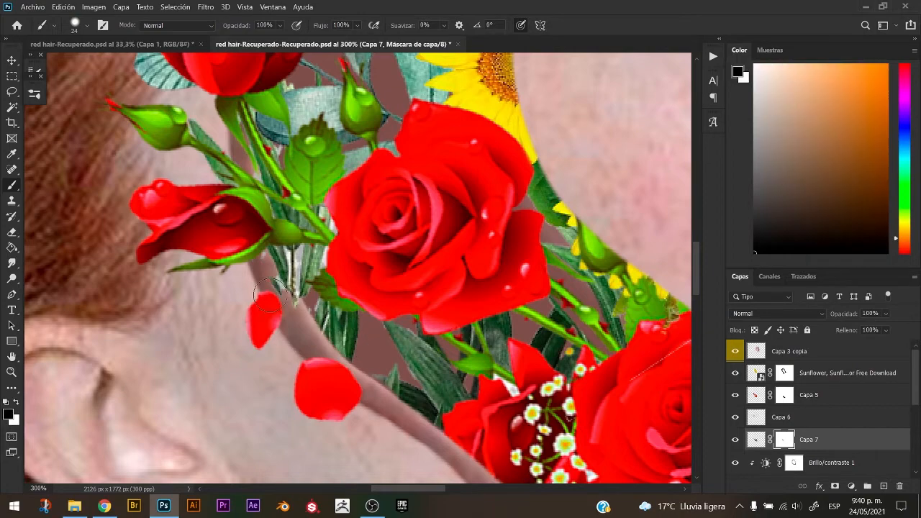
drag(302, 187, 324, 377)
Lasso the dark leaves spilling below the chin rim, fill the selection with black on Capa 7's mask, and tidy the remaining leaf edges.
mouse_move(547, 460)
mouse_down()
mouse_move(197, 279)
mouse_move(425, 330)
mouse_up()
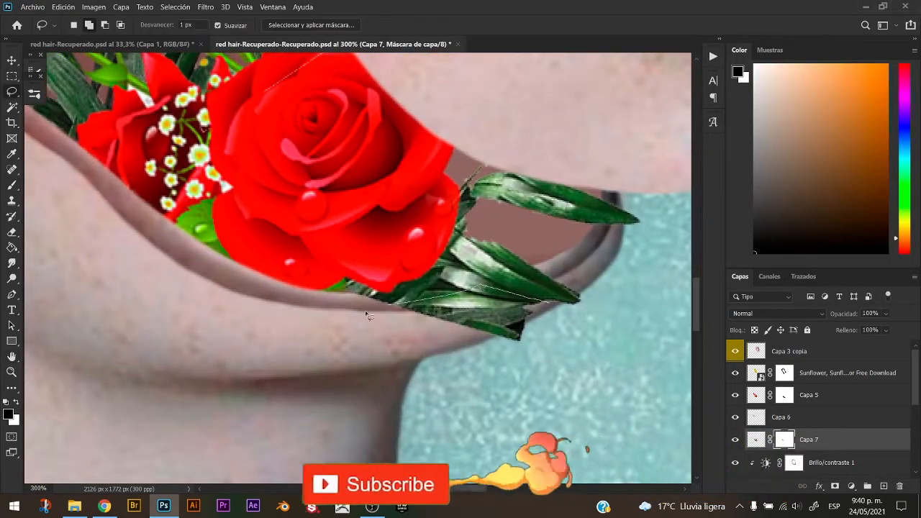
key(l)
drag(359, 317, 476, 344)
key(alt+BackSpace)
key(ctrl+d)
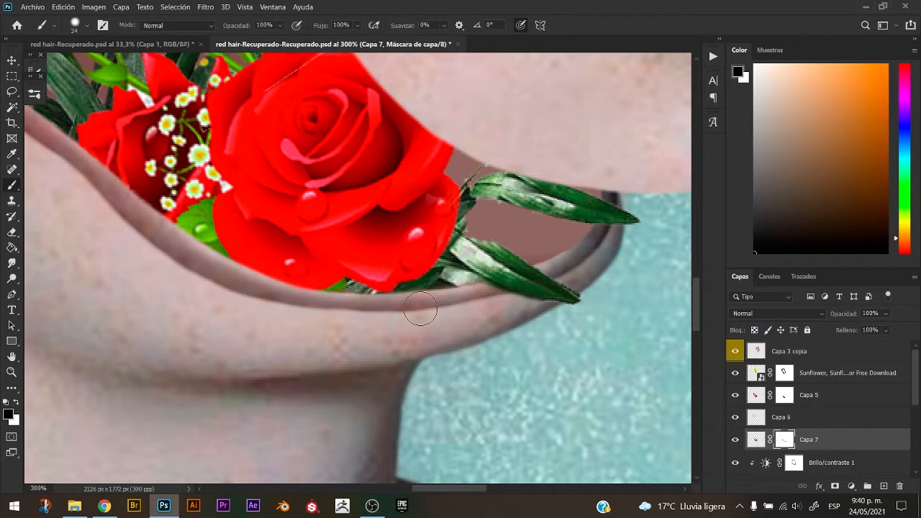
key(x)
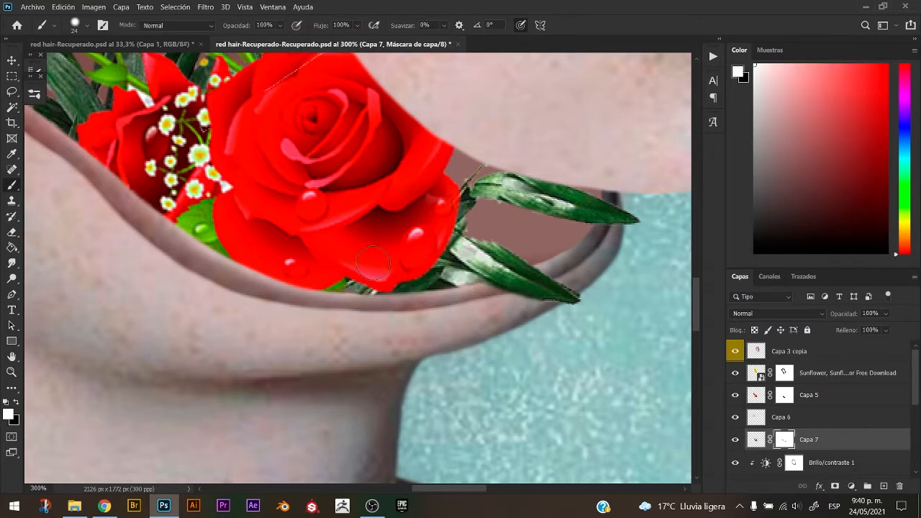
key(x)
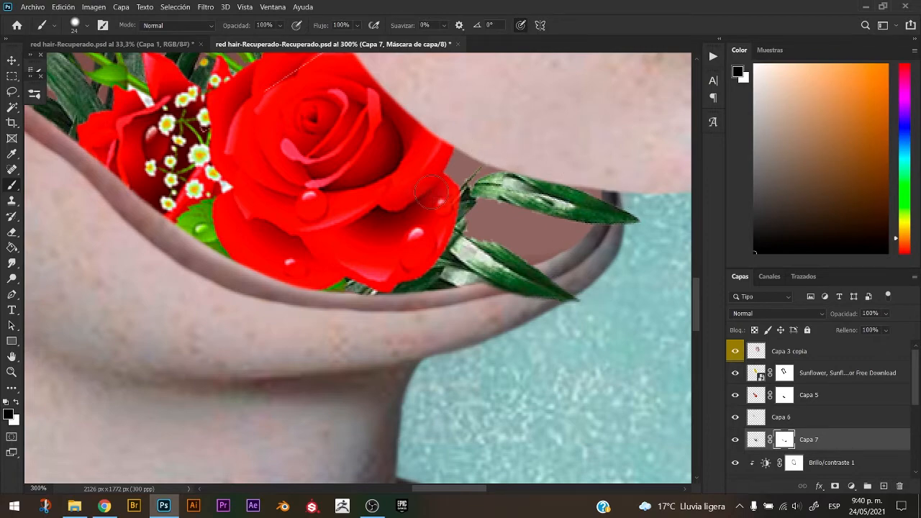
Duplicate Capa 7 and rotate the copied dark leaves about -77° so they sit behind the sunflowers and the rosebud.
key(v)
key(ctrl+minus)
key(ctrl+minus)
key(ctrl+minus)
key(ctrl+minus)
key(ctrl+plus)
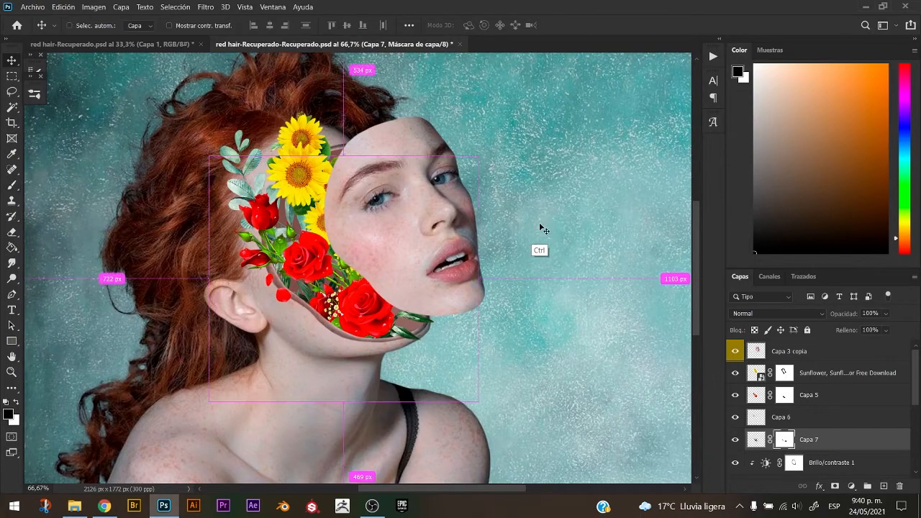
key(ctrl+j)
key(ctrl+t)
drag(441, 131, 524, 260)
drag(391, 297, 352, 238)
drag(479, 295, 460, 129)
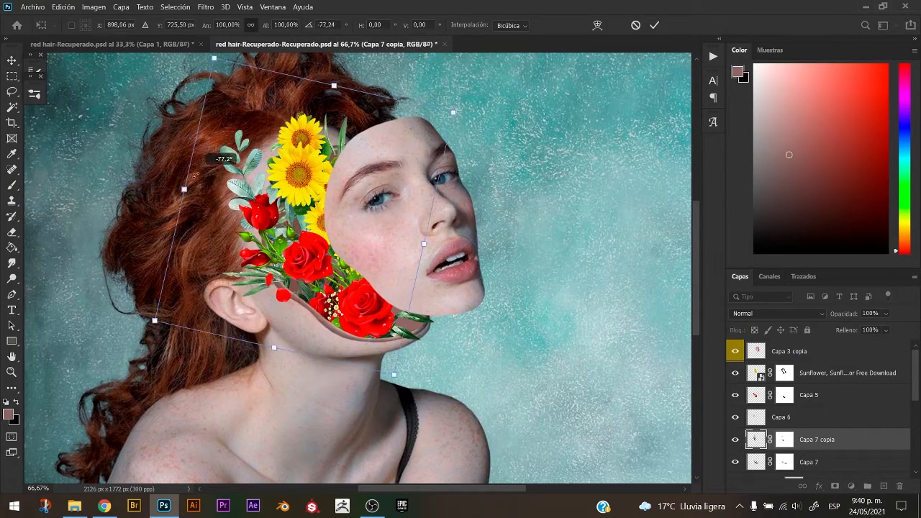
Move the Capa 7 copia leaves up toward the forehead gap and warp them slightly into place.
drag(364, 225, 341, 183)
right_click(300, 175)
click(354, 254)
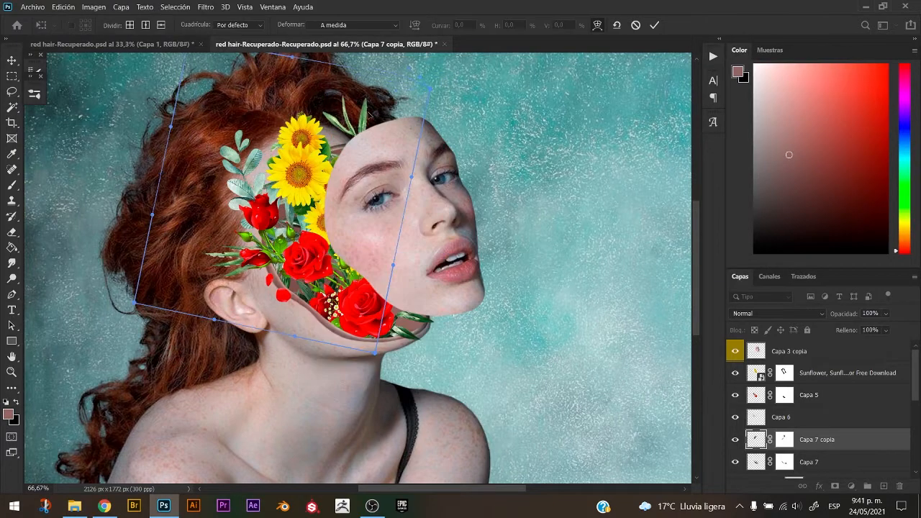
drag(273, 259, 279, 252)
key(Return)
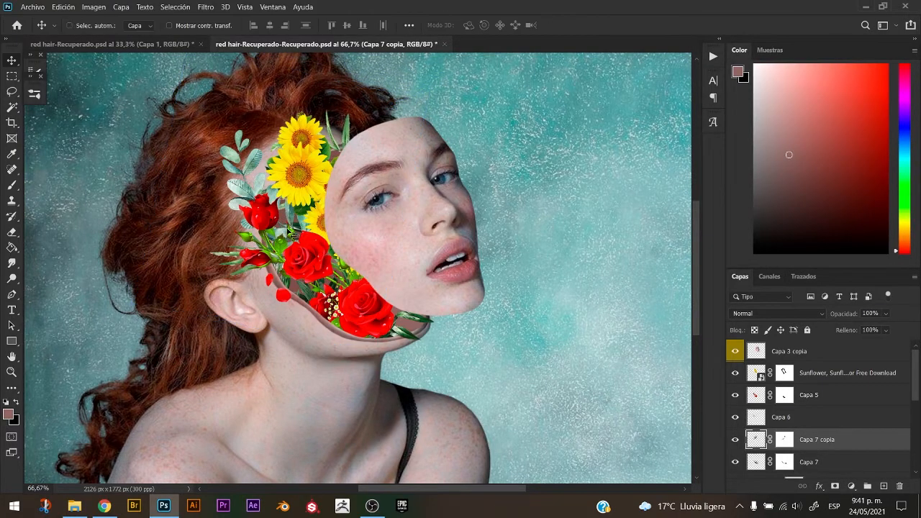
Lasso the upper leaves of Capa 7 copia beside the forehead and shift them down into the hollow.
key(ctrl+plus)
key(ctrl+plus)
key(ctrl+plus)
drag(312, 200, 358, 448)
drag(310, 107, 356, 450)
key(l)
mouse_move(423, 151)
mouse_down()
mouse_move(292, 148)
mouse_move(511, 248)
mouse_up()
key(ctrl+t)
drag(420, 243, 413, 269)
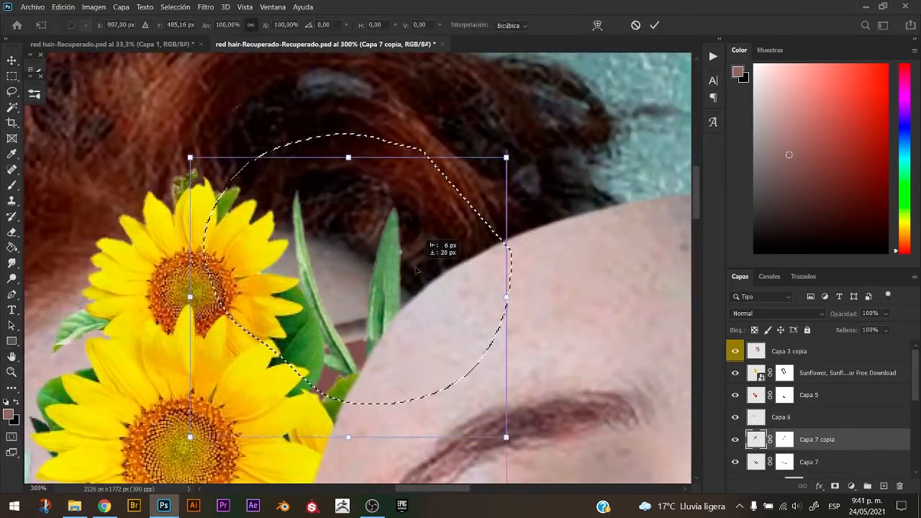
key(Return)
key(ctrl+d)
Mask out the ragged pale leaf edges beside the rosebud above the ear on Capa 7 copia with a 16 px black brush.
key(space)
drag(247, 343, 508, 65)
drag(244, 392, 342, 232)
key(b)
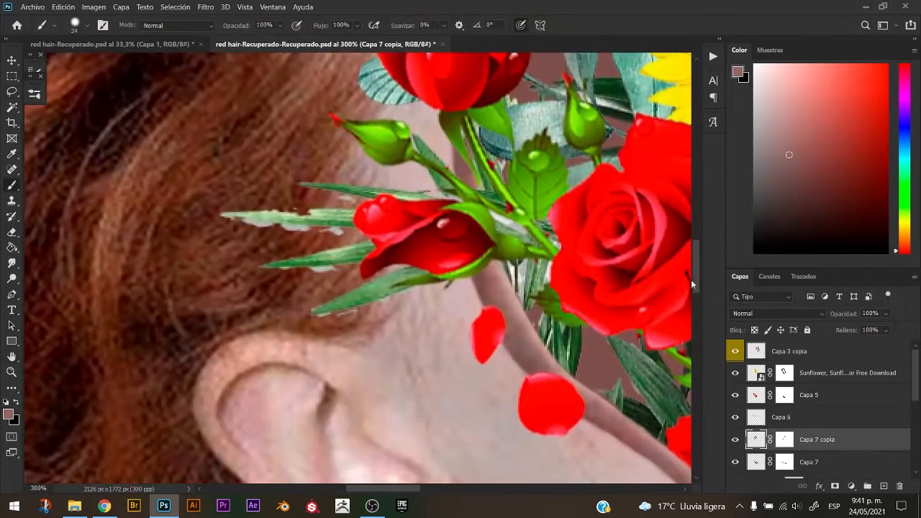
click(784, 440)
drag(302, 297, 277, 297)
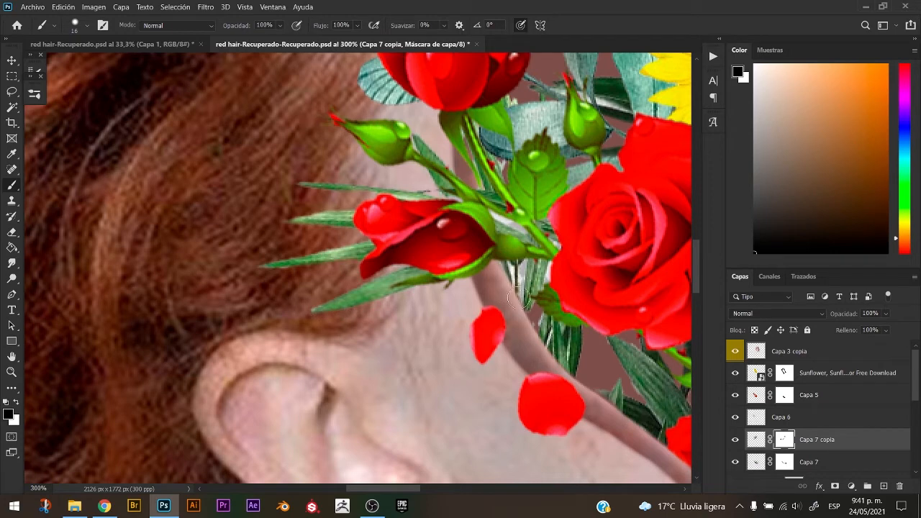
Lasso the pale leaf fragments on Capa 7 below the rosebud stem and ready the brush for retouching them.
ctrl+click(524, 275)
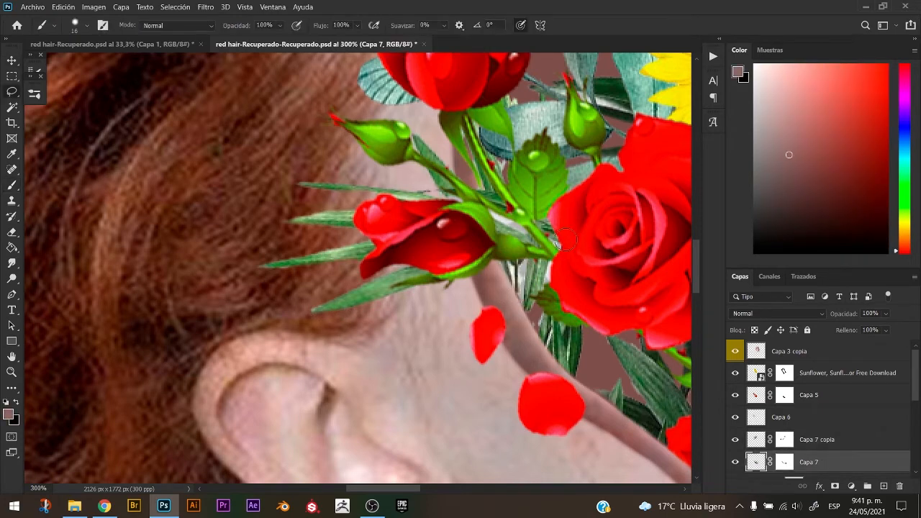
key(l)
drag(508, 261, 550, 274)
key(b)
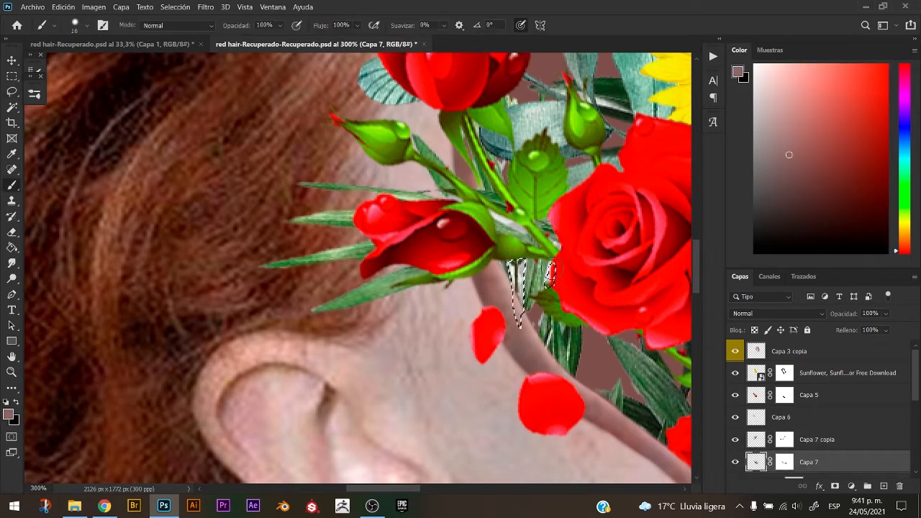
Scale down, rotate and reposition the hibiscus bouquet on Capa 8 over the portrait.
key(ctrl+0)
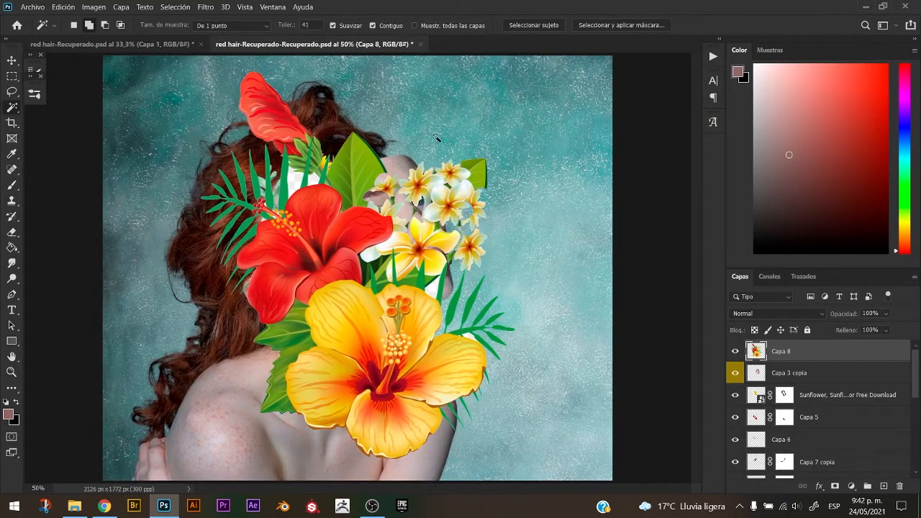
key(ctrl+t)
drag(514, 71, 334, 298)
drag(374, 334, 352, 277)
drag(287, 385, 352, 323)
drag(397, 248, 423, 308)
drag(381, 337, 441, 248)
key(Return)
Move Capa 8 below Capa 6, then shrink and rotate the bouquet to peek out between the sunflowers and the floating forehead.
drag(789, 353, 789, 450)
key(ctrl+t)
drag(406, 235, 392, 200)
drag(508, 177, 460, 128)
drag(392, 151, 334, 227)
drag(240, 193, 314, 247)
drag(424, 310, 422, 244)
drag(367, 269, 372, 167)
key(Return)
key(w)
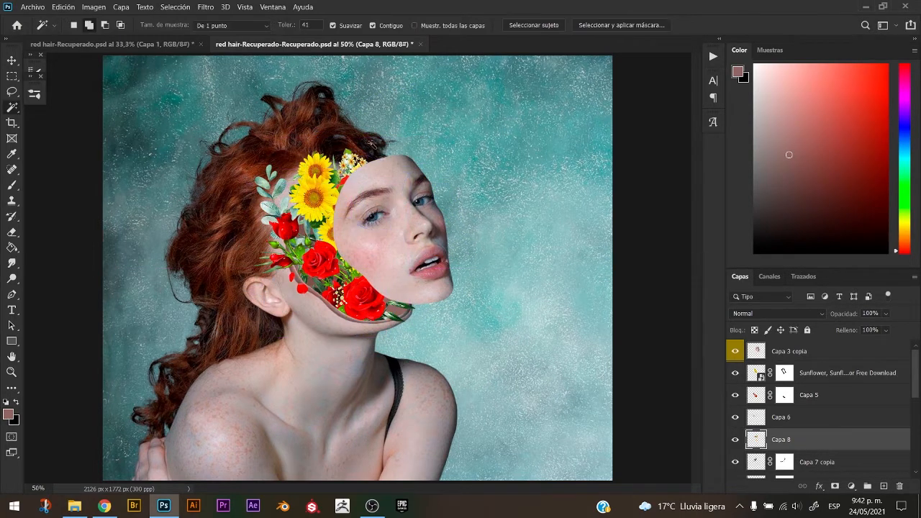
Duplicate Capa 8 and move and rotate the bouquet copy to the lower roses at the chin.
key(ctrl+plus)
key(ctrl+plus)
key(space)
drag(341, 214, 370, 219)
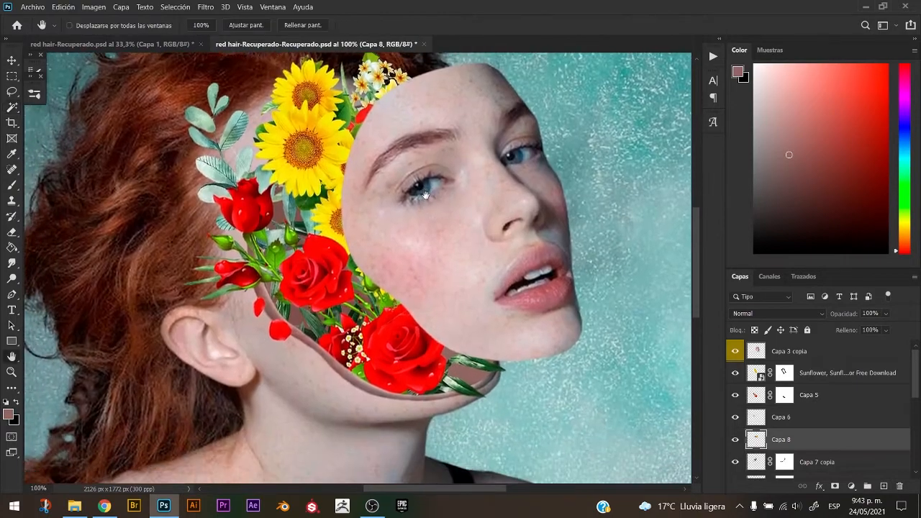
key(v)
key(ctrl+j)
key(ctrl+t)
drag(378, 90, 347, 381)
drag(460, 276, 303, 444)
drag(374, 387, 442, 356)
key(Return)
Place Capa 8 copia below Capa 7 and adjust its rotation and position so the flowers spill over the chin rim.
scroll(820, 403, down, 3)
drag(792, 373, 803, 447)
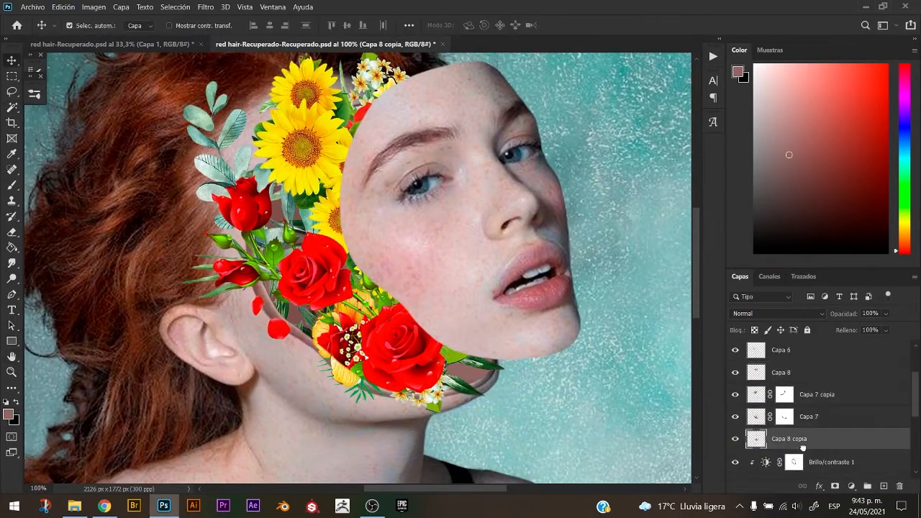
key(ctrl+t)
mouse_move(447, 302)
mouse_down()
mouse_move(457, 319)
mouse_move(458, 306)
mouse_up()
drag(480, 239, 475, 263)
key(Return)
key(ctrl+minus)
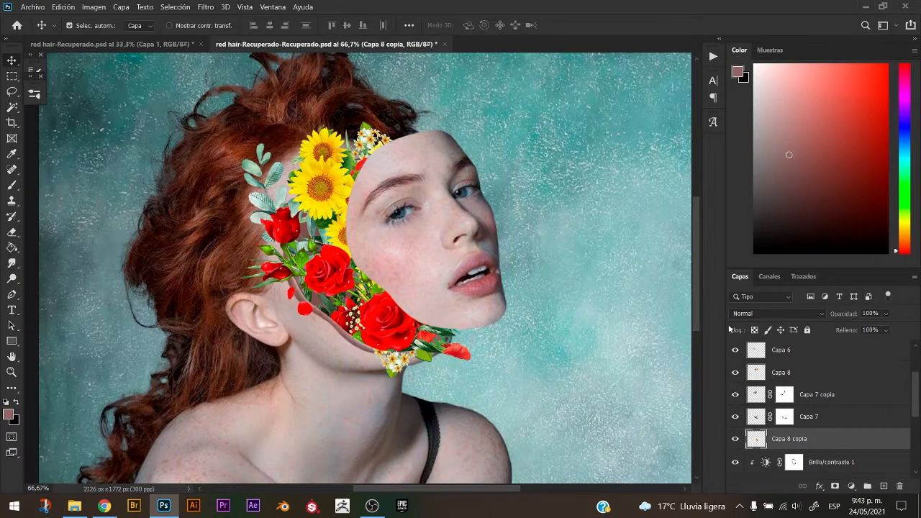
Select Capa 4 and set up the Burn tool for shadows at 10% exposure with a 273 px brush.
mouse_move(914, 389)
mouse_down()
mouse_move(914, 368)
mouse_move(914, 384)
mouse_up()
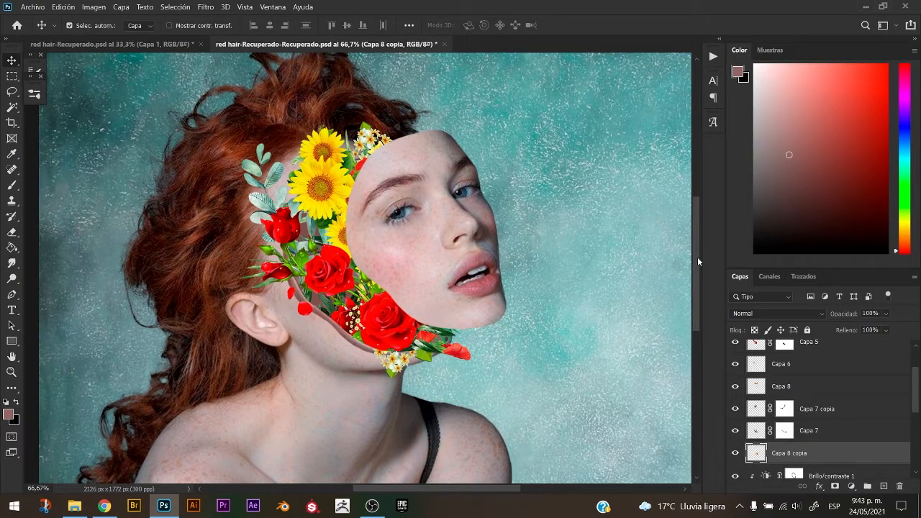
scroll(821, 403, down, 3)
click(781, 467)
key(o)
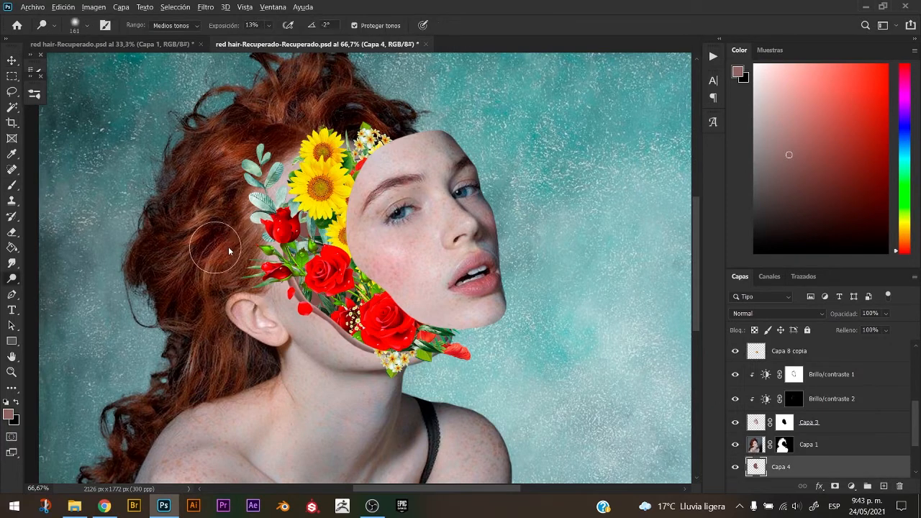
right_click(11, 279)
click(68, 284)
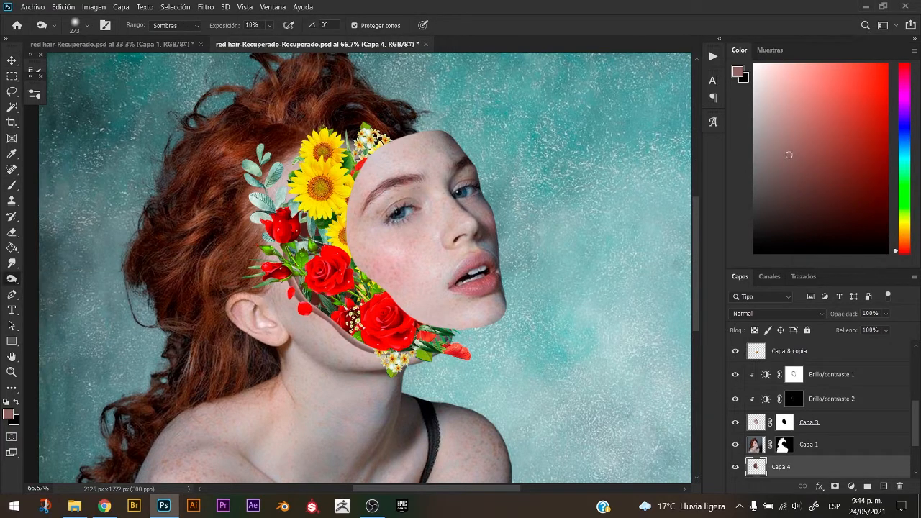
Add a Brightness/Contrast adjustment clipped to the roses on Capa 5, with brightness -81 and contrast -21.
key(v)
click(389, 313)
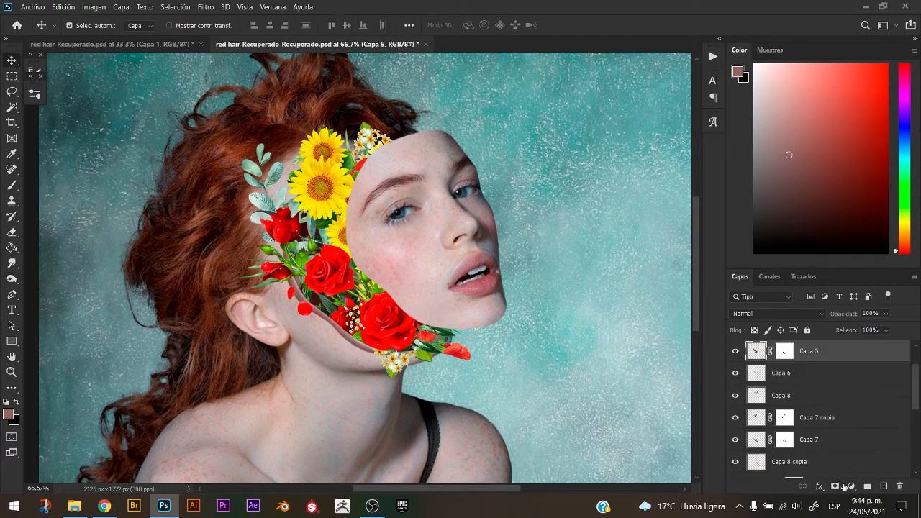
click(852, 486)
click(852, 305)
drag(769, 210, 737, 209)
click(766, 338)
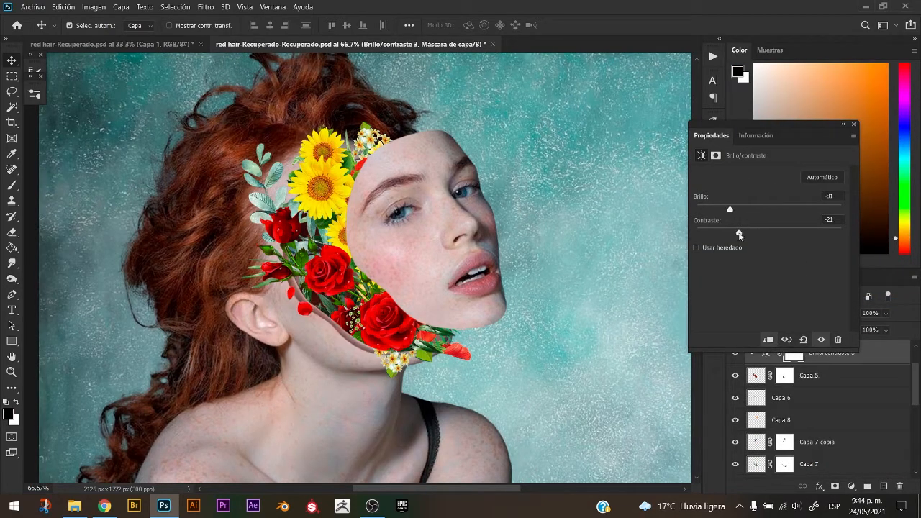
click(854, 125)
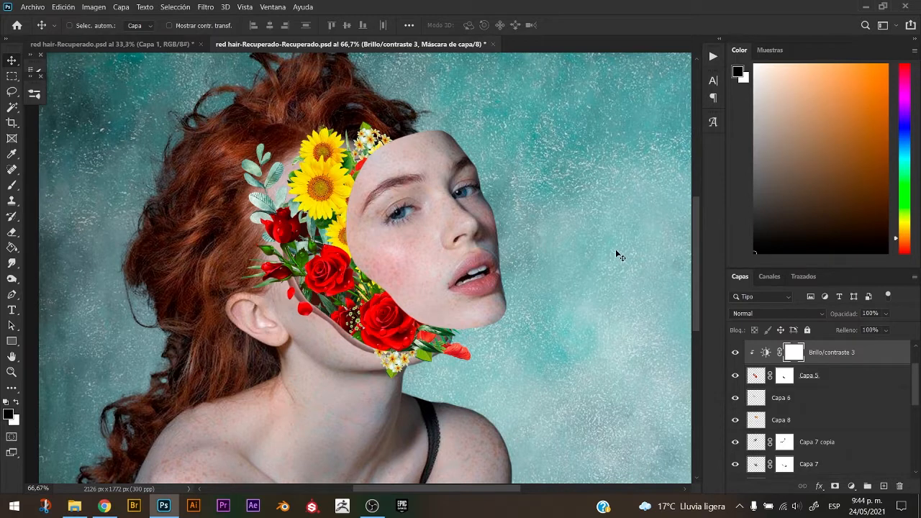
Invert the Brillo/contraste 3 mask and paint white over the roses to shade them beside the floating face.
key(ctrl+i)
key(b)
key(x)
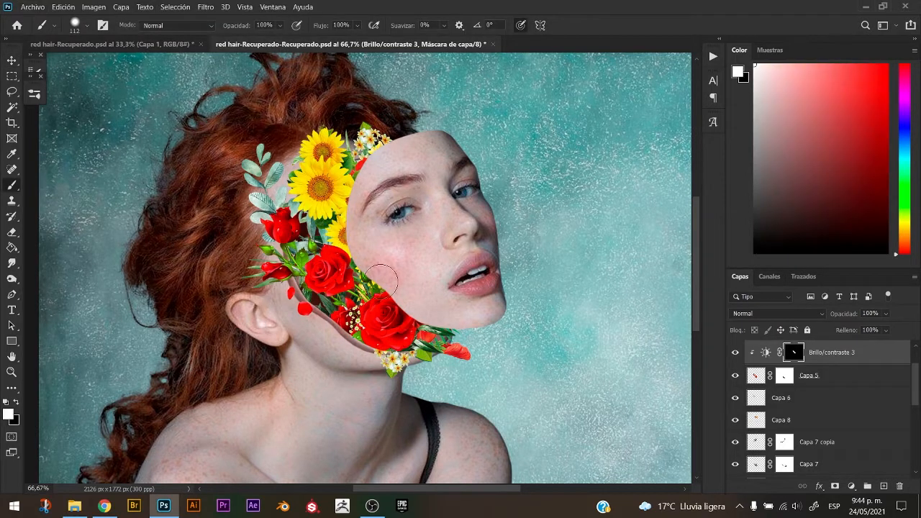
key(x)
key(x)
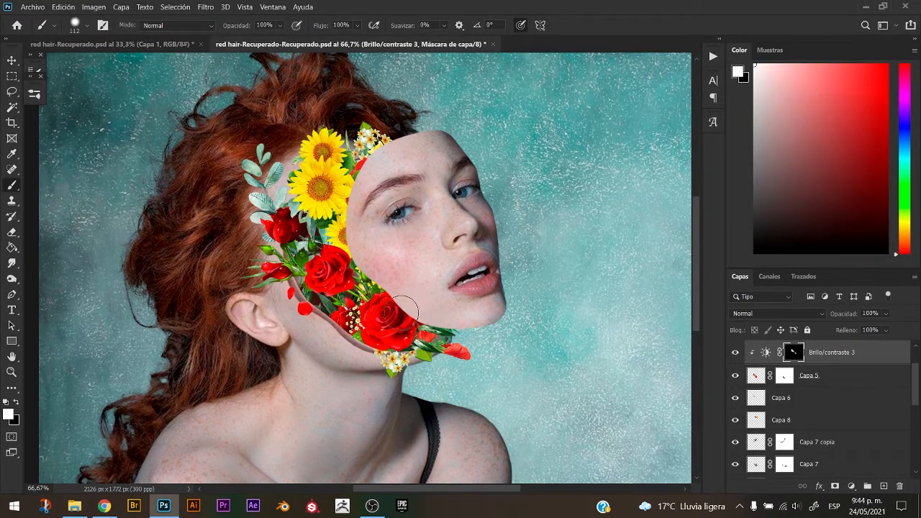
drag(389, 310, 423, 314)
drag(375, 296, 397, 285)
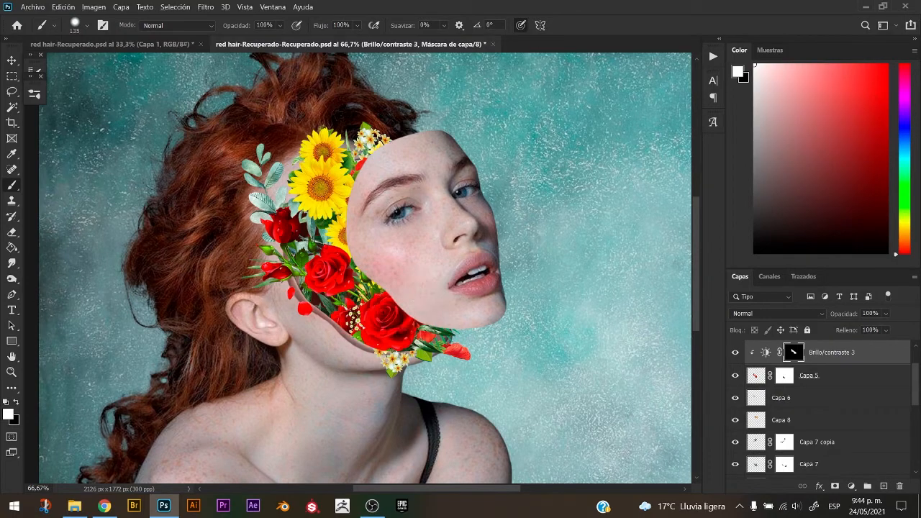
click(851, 487)
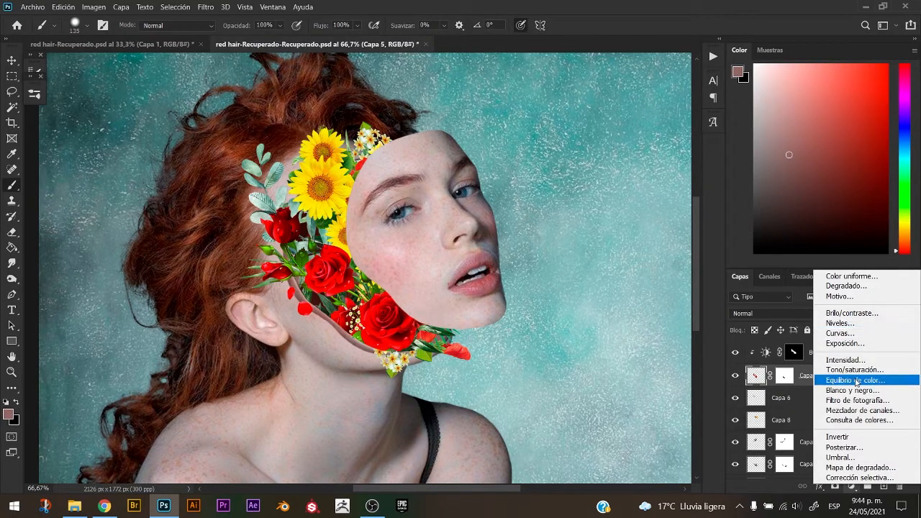
click(813, 376)
click(853, 124)
key(Delete)
Add a Hue/Saturation adjustment clipped to Capa 5, darken the roses with it, and invert its mask.
click(852, 487)
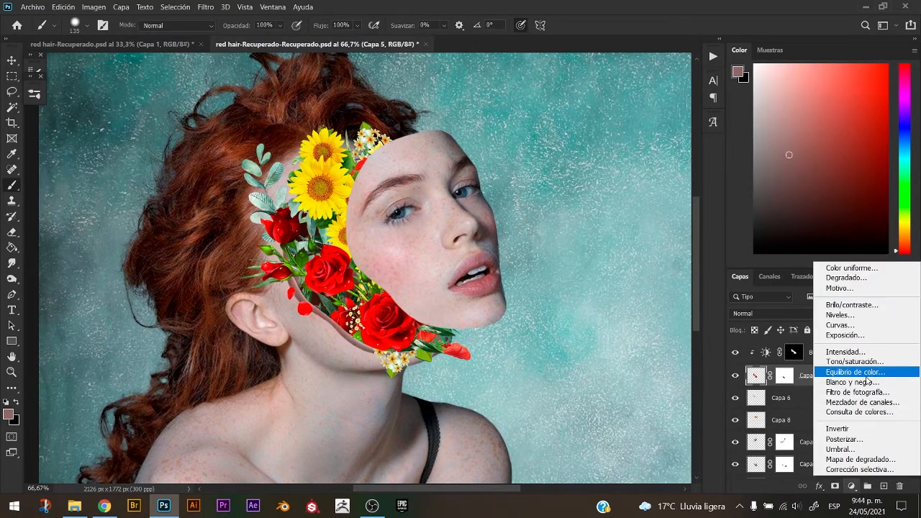
click(863, 363)
drag(768, 245, 732, 268)
click(854, 125)
key(ctrl+i)
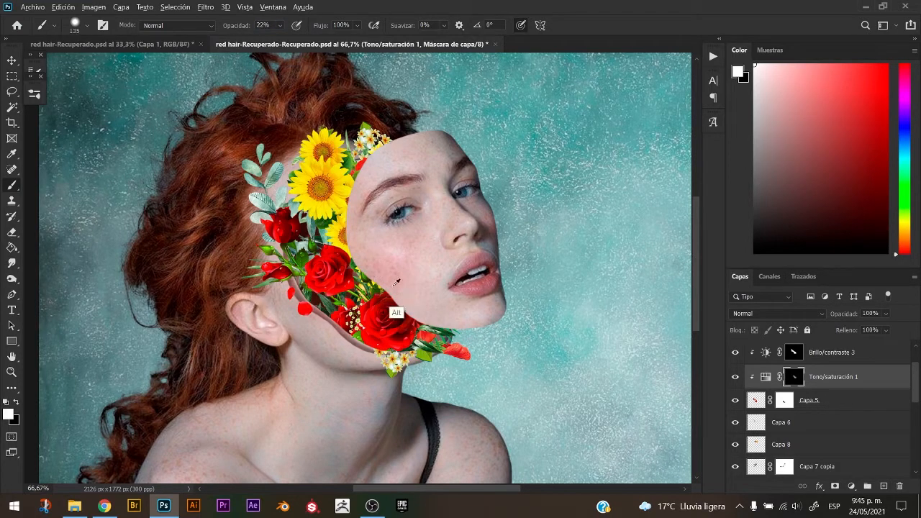
Refine the Tono/saturación 1 mask over the large lower rose using black and white at 22% brush opacity.
key(x)
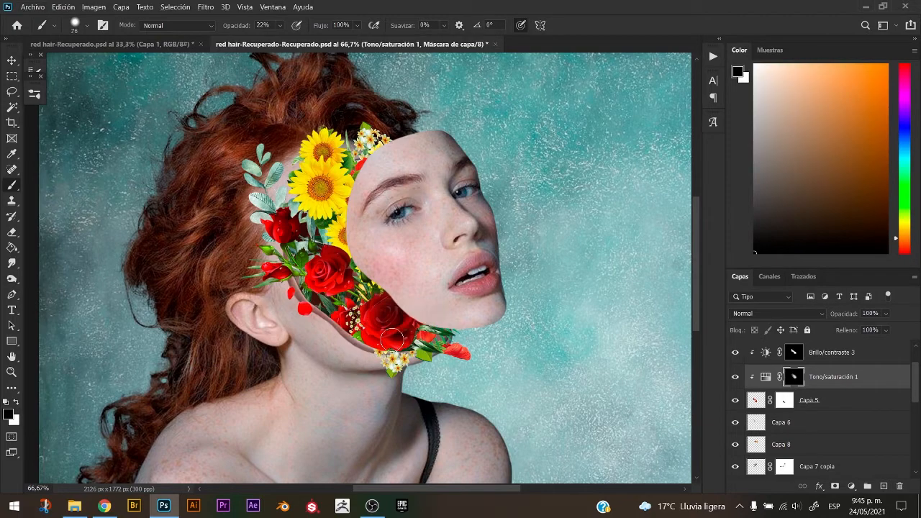
key(x)
drag(379, 261, 408, 261)
key(alt+x)
key(Escape)
key(x)
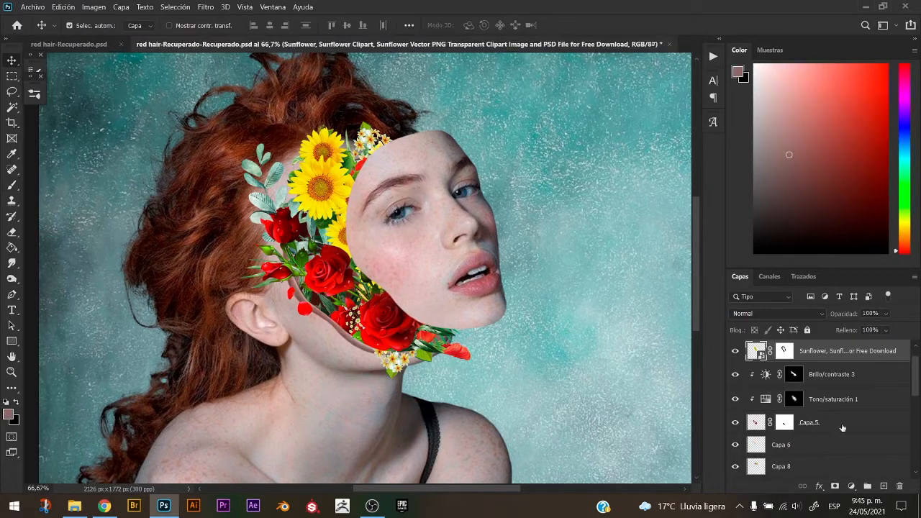
Add a Brightness/Contrast adjustment clipped to the sunflower layer and strongly lower its brightness.
click(852, 486)
click(847, 314)
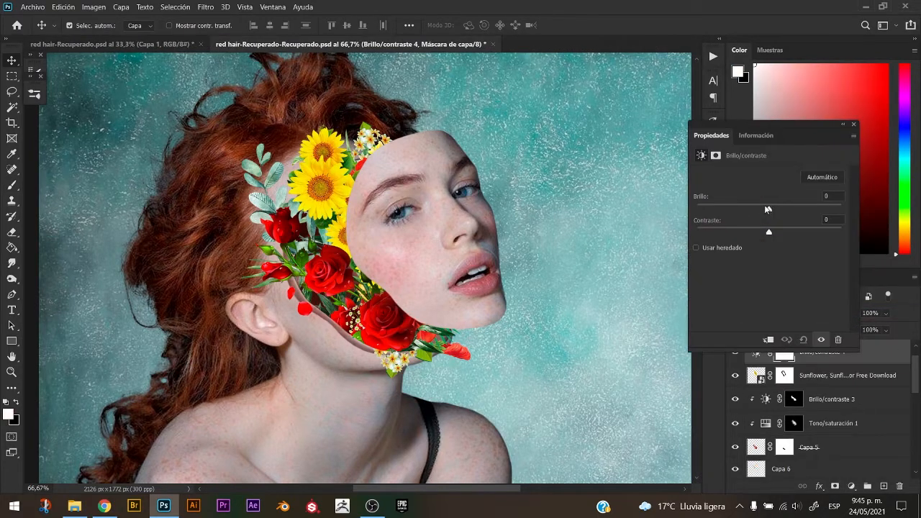
drag(769, 209, 779, 231)
click(768, 340)
mouse_move(727, 209)
mouse_down()
mouse_move(703, 208)
mouse_move(712, 209)
mouse_up()
click(854, 124)
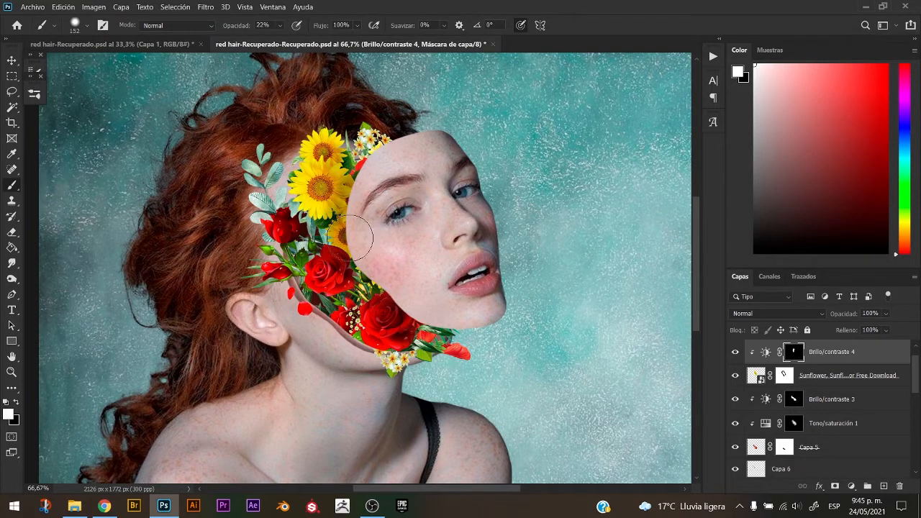
Paint the Brillo/contraste 4 mask at 22% opacity to shade the sunflowers near the face, restoring excess areas with black.
key(x)
click(353, 229)
key(ctrl+plus)
key(x)
mouse_move(307, 92)
mouse_down()
mouse_move(310, 158)
mouse_move(298, 150)
mouse_up()
key(x)
key(x)
key(x)
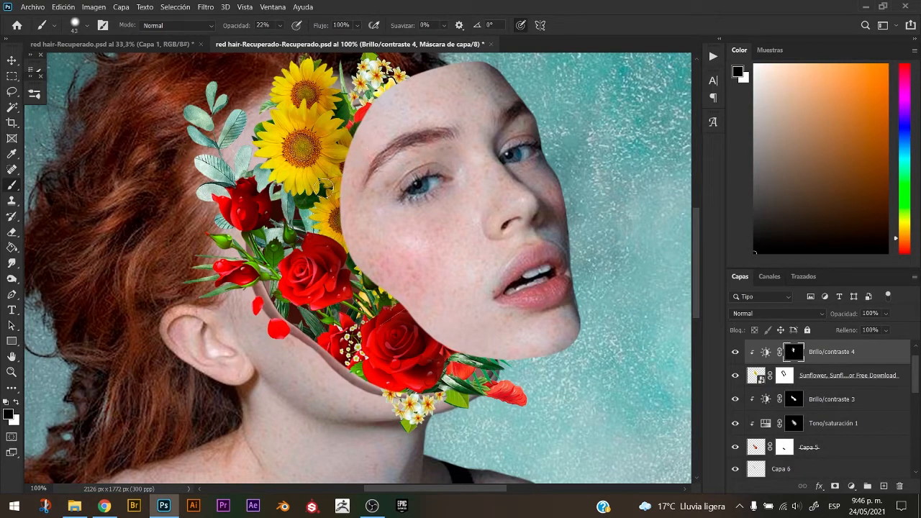
key(x)
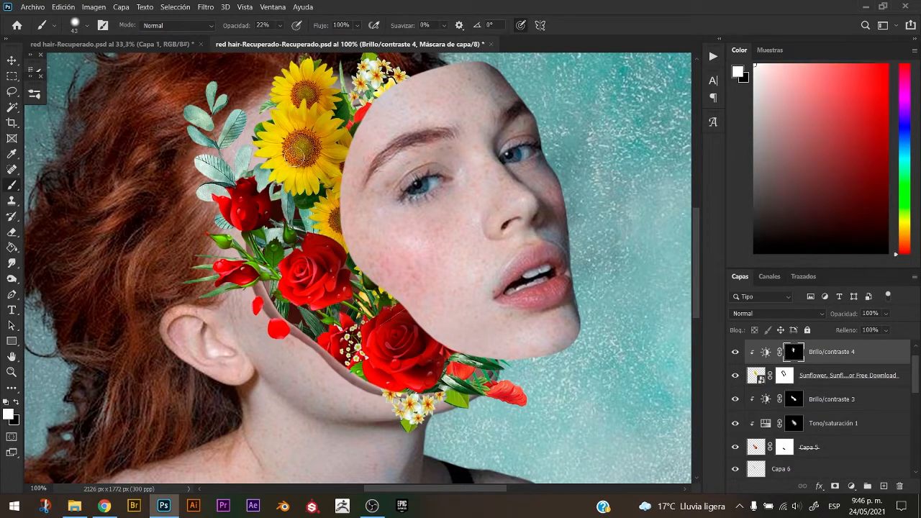
key(x)
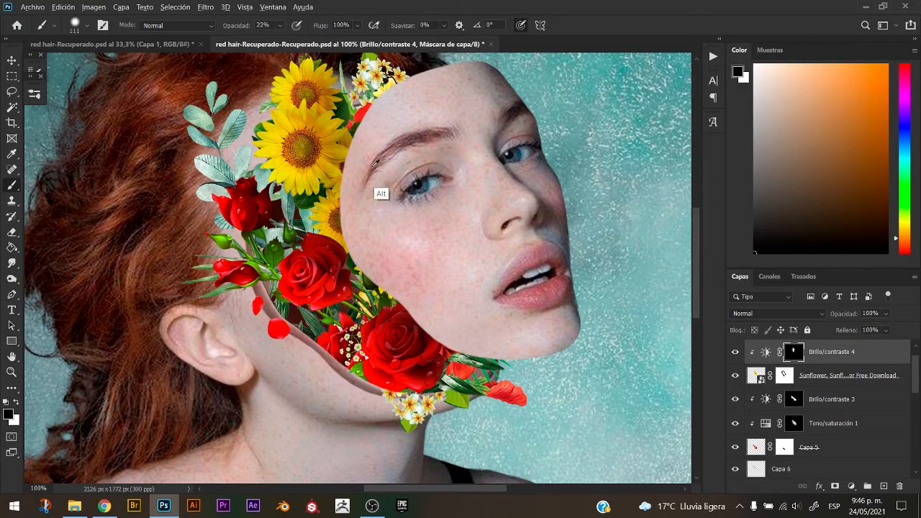
Add a Brightness/Contrast adjustment clipped to Capa 8 copia with brightness -81 and contrast -16, and invert its mask.
key(v)
drag(468, 378, 478, 395)
key(ctrl+z)
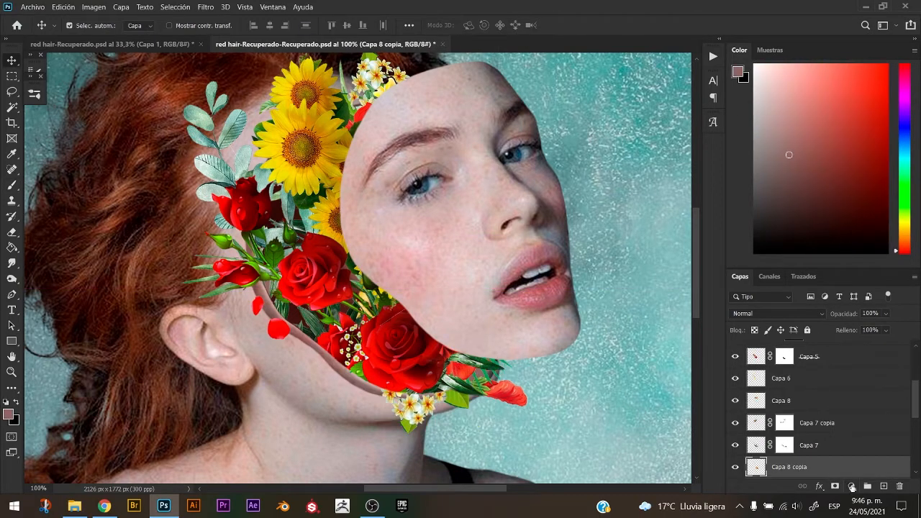
click(851, 486)
click(834, 308)
drag(769, 209, 730, 210)
key(ctrl+alt+g)
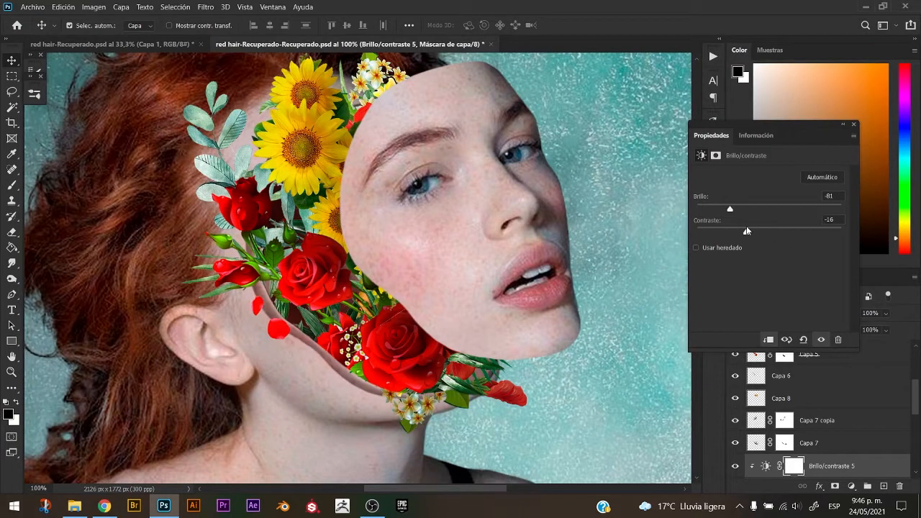
key(ctrl+i)
Paint the Brillo/contraste 5 mask over the small white flowers below the large rose, alternating white and black at 78% brush opacity.
key(b)
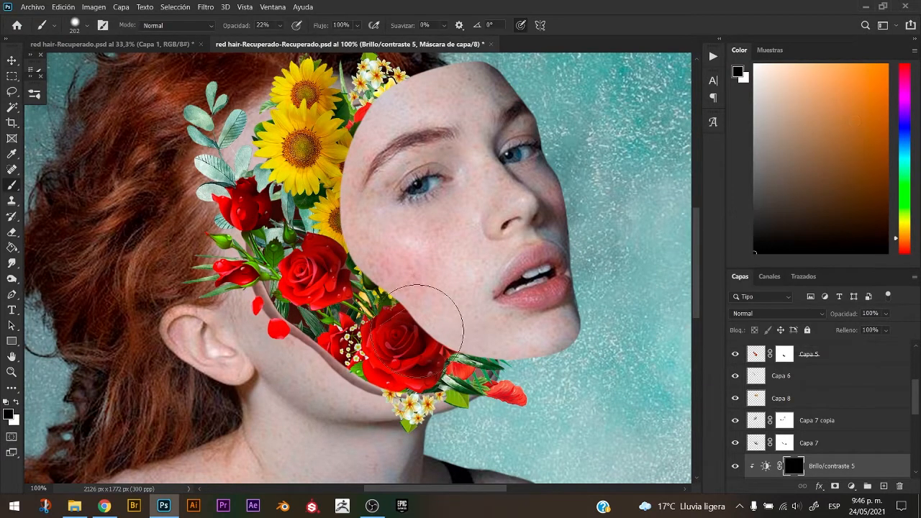
key(x)
drag(380, 301, 341, 253)
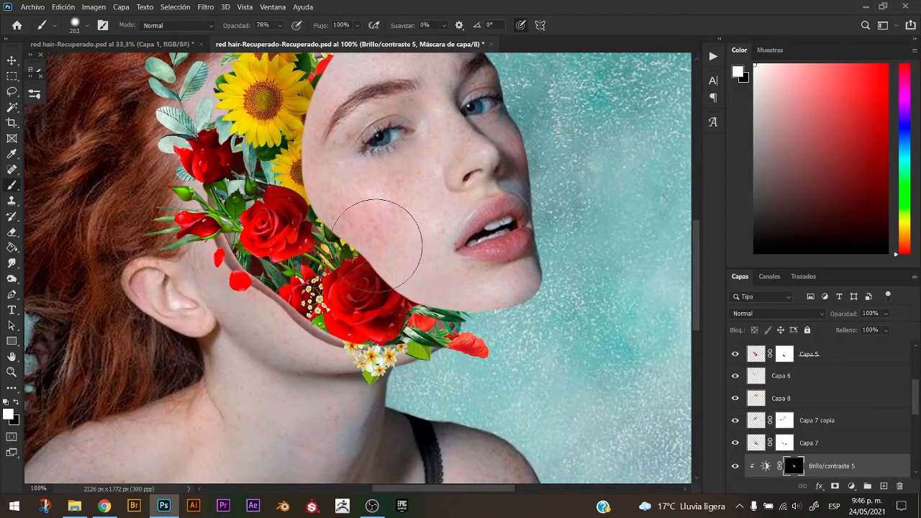
key(x)
key(x)
key(x)
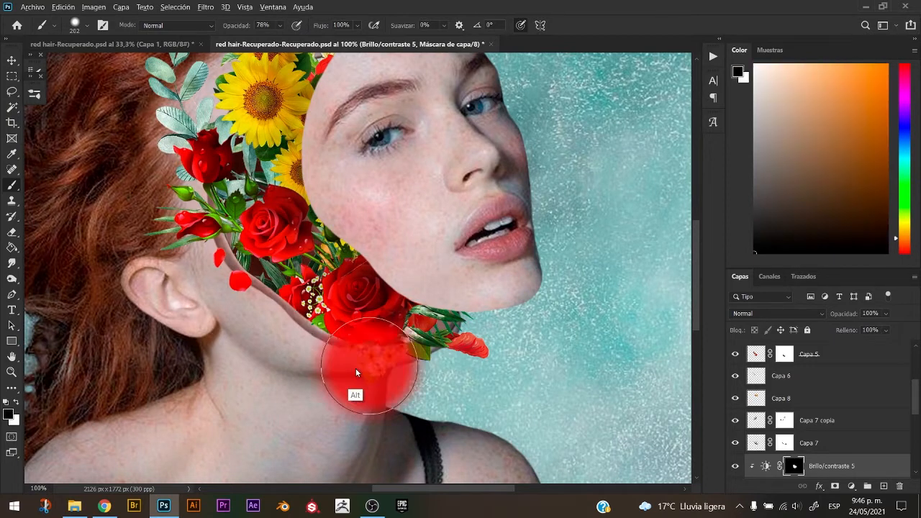
drag(357, 373, 336, 371)
key(x)
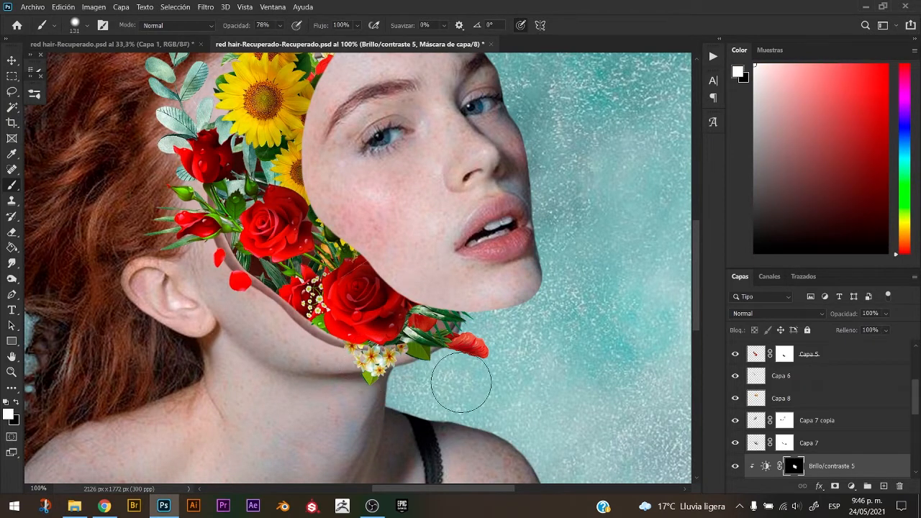
key(x)
drag(472, 362, 459, 355)
key(x)
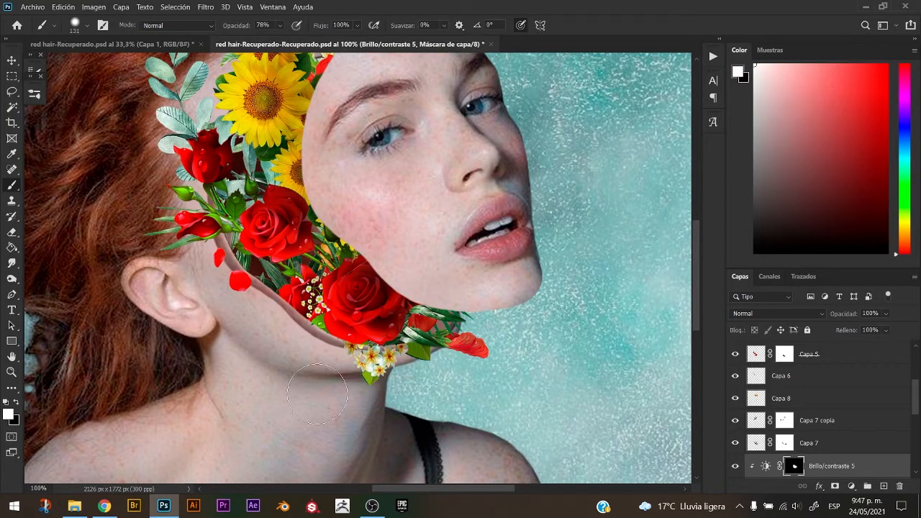
key(x)
key(x)
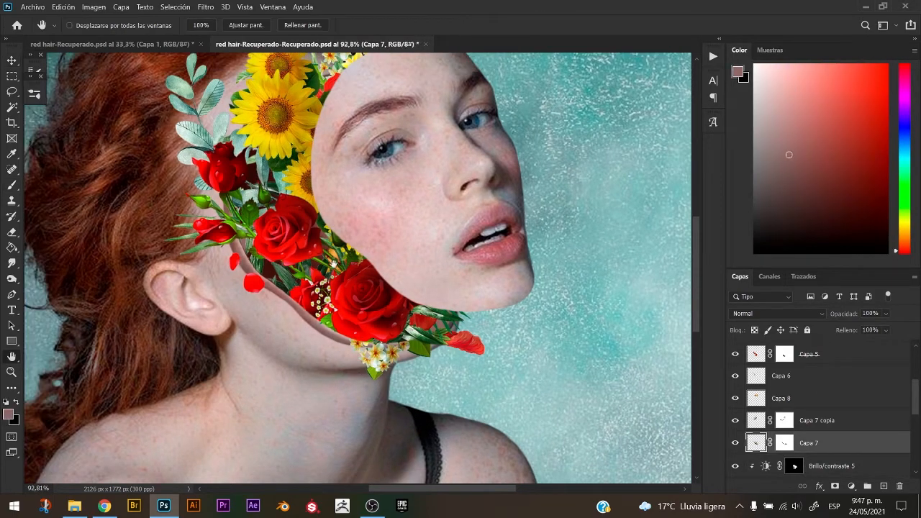
Add a Brightness/Contrast adjustment clipped to Capa 6, strongly lower its brightness, and invert its mask.
drag(546, 289, 520, 289)
click(520, 288)
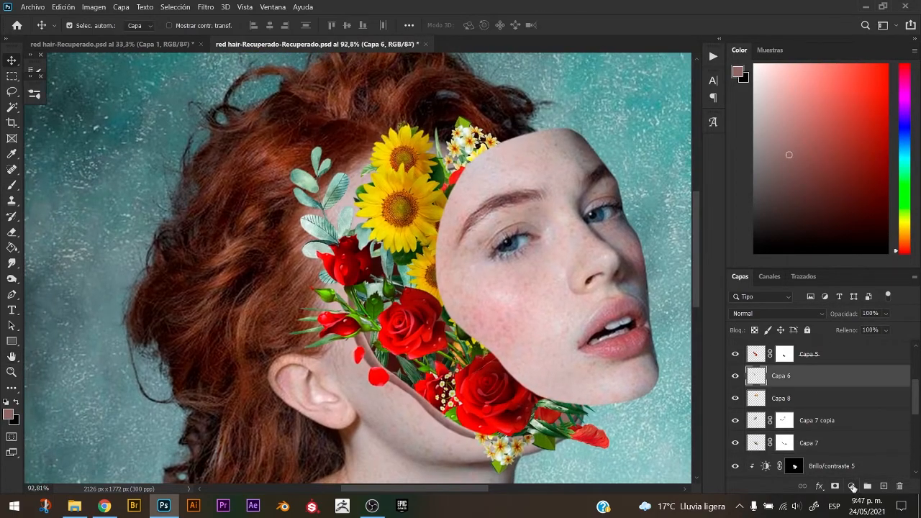
click(853, 487)
click(834, 317)
drag(769, 209, 728, 209)
click(853, 124)
key(ctrl+i)
Paint the Brillo/contraste 6 mask at 78% brush opacity to shade the teal leaves beside the sunflowers, correcting with black.
key(b)
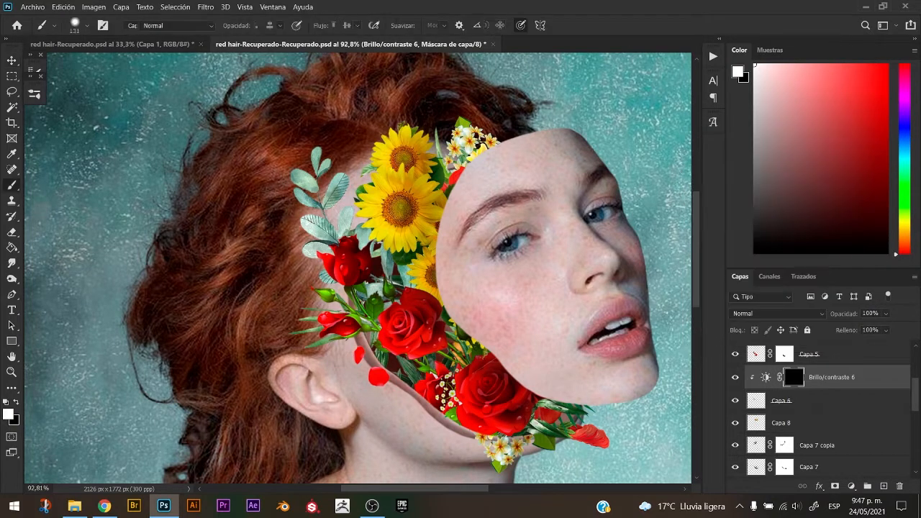
alt+right_click(385, 210)
mouse_move(420, 251)
mouse_down()
mouse_move(370, 200)
mouse_move(392, 145)
mouse_move(418, 260)
mouse_move(384, 258)
mouse_up()
key(x)
alt+right_click(316, 180)
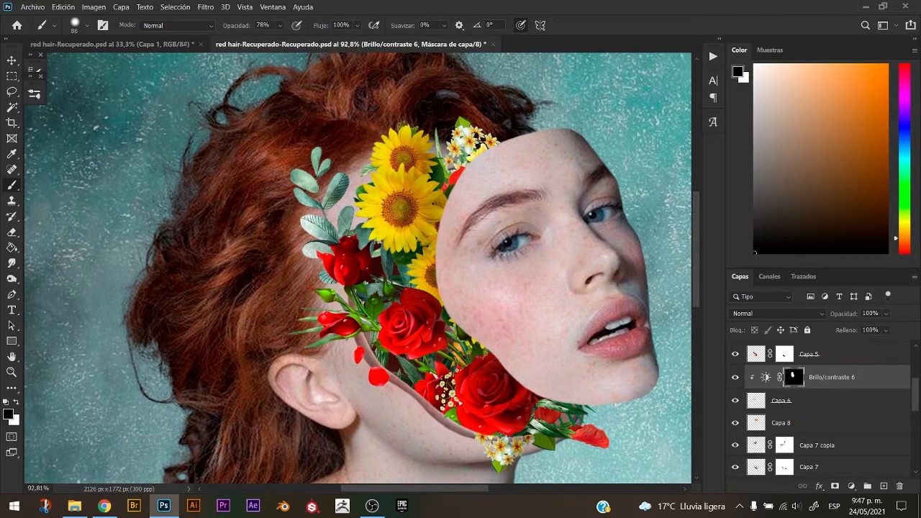
key(x)
key(x)
alt+right_click(357, 249)
Add a Brightness/Contrast adjustment clipped to Capa 7 copia with brightness -86, and invert its mask.
key(v)
click(817, 444)
click(851, 486)
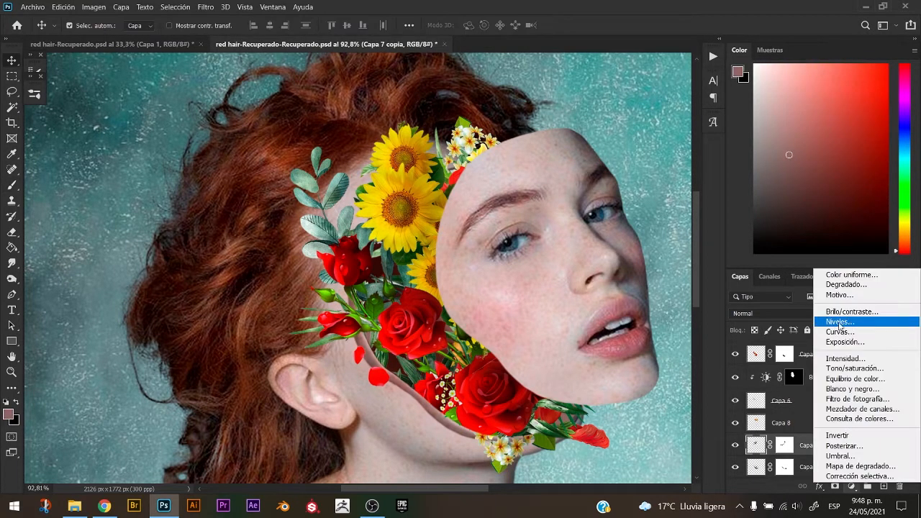
click(766, 307)
drag(735, 209, 743, 207)
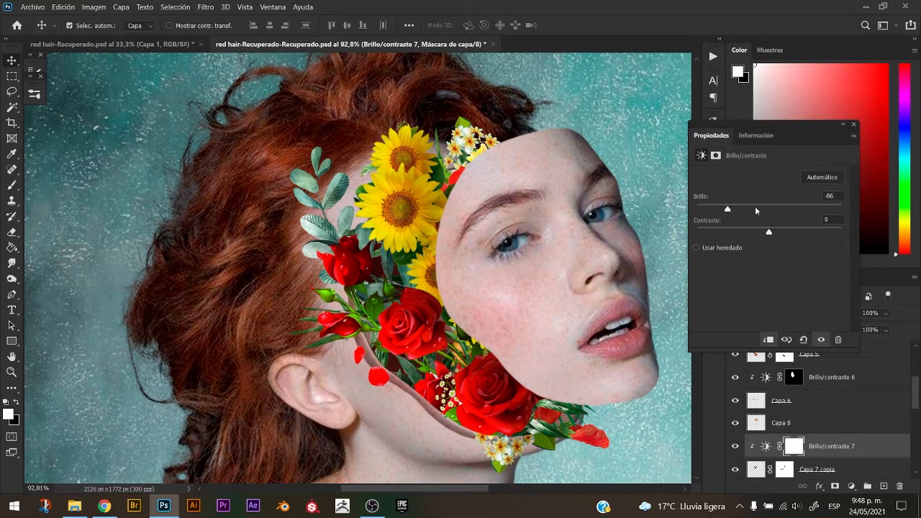
click(854, 126)
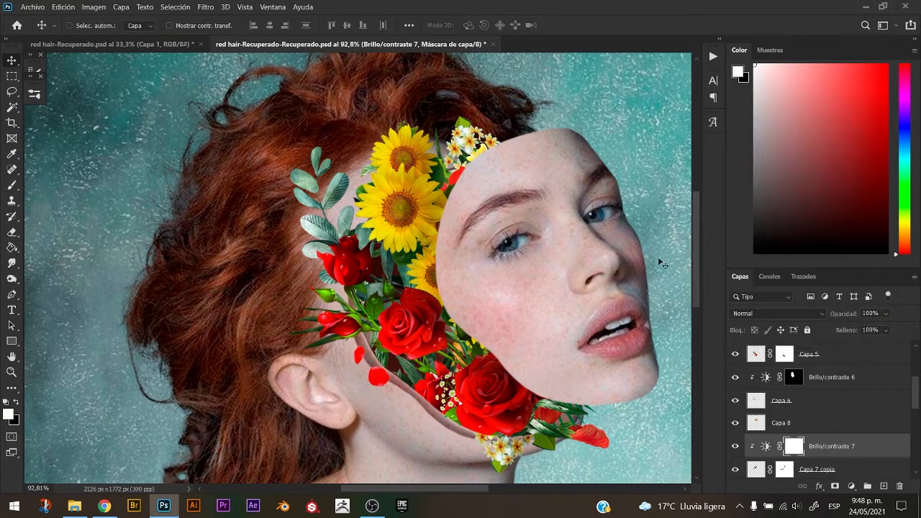
key(ctrl+i)
Paint the Brillo/contraste 7 mask at 28% brush opacity to shade the foliage between the flowers.
key(b)
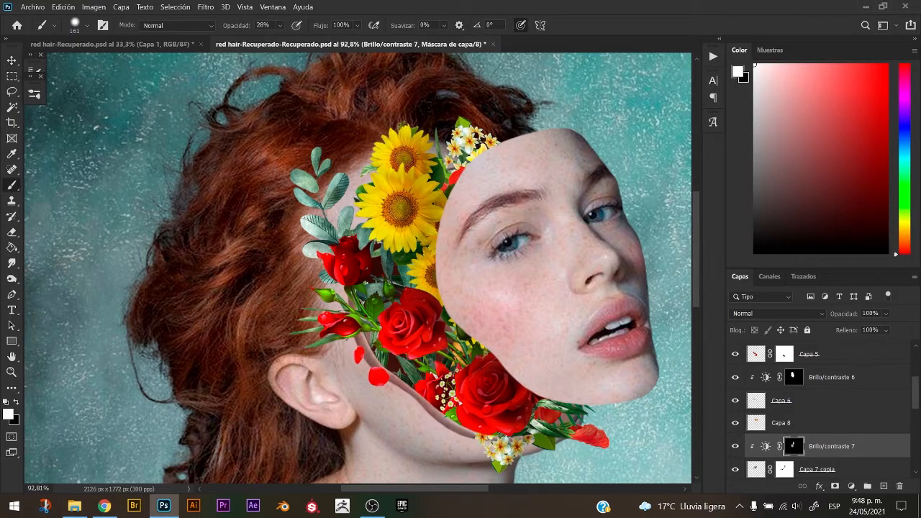
key(x)
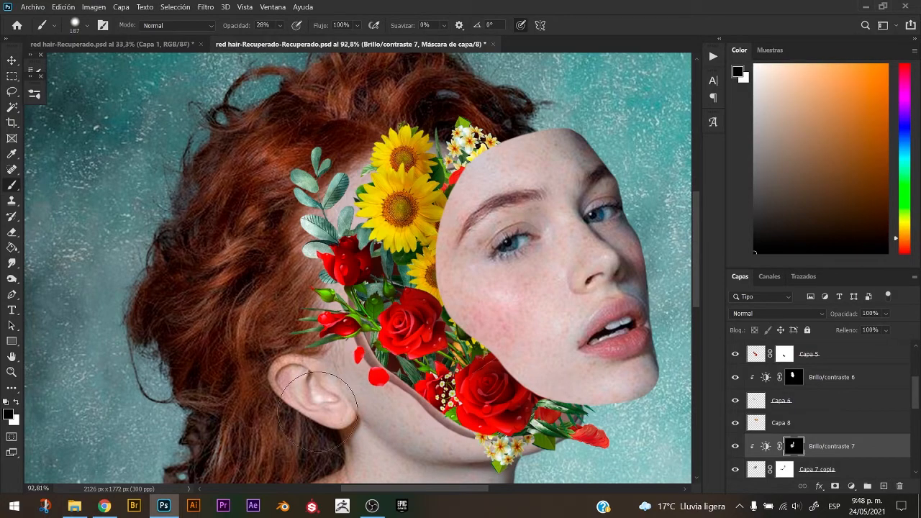
key(ctrl+minus)
key(ctrl+minus)
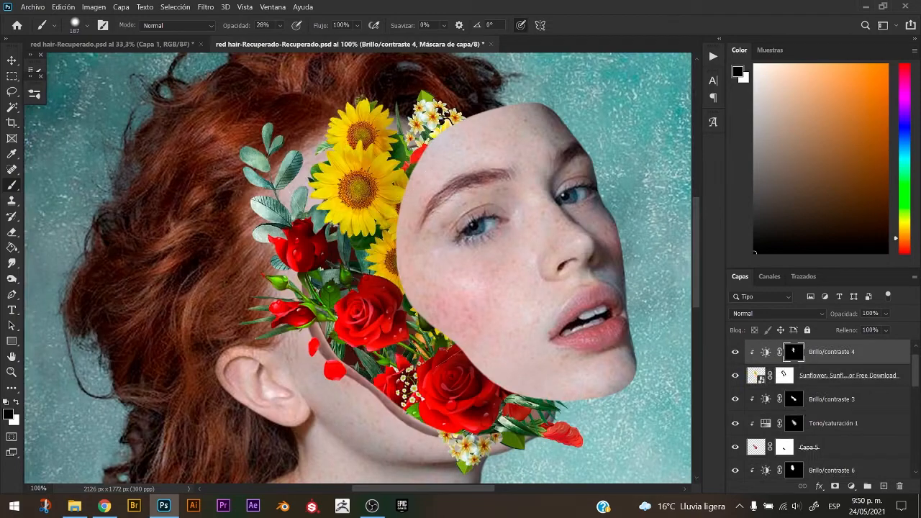
Refine the Brillo/contraste 4 mask over the sunflowers with white at 28% and black at 11% brush opacity.
key(x)
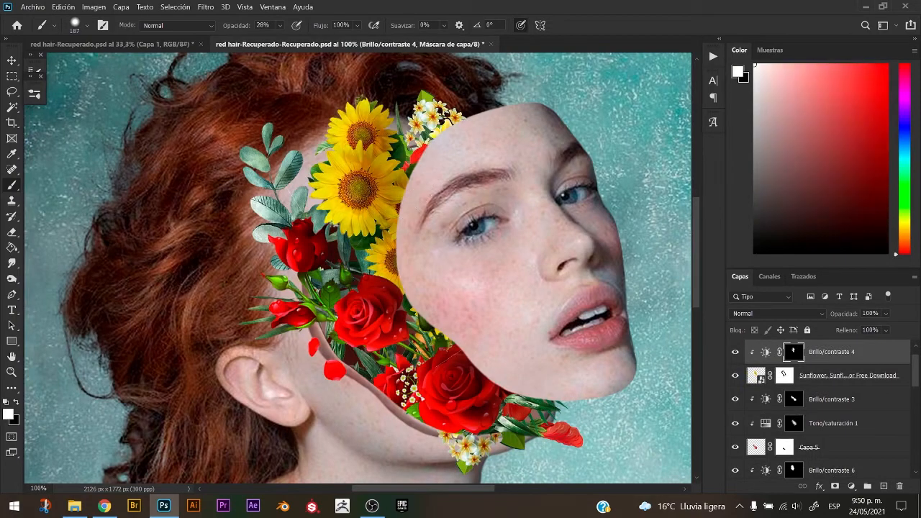
mouse_move(370, 149)
mouse_down()
mouse_move(352, 180)
mouse_move(290, 214)
mouse_up()
key(x)
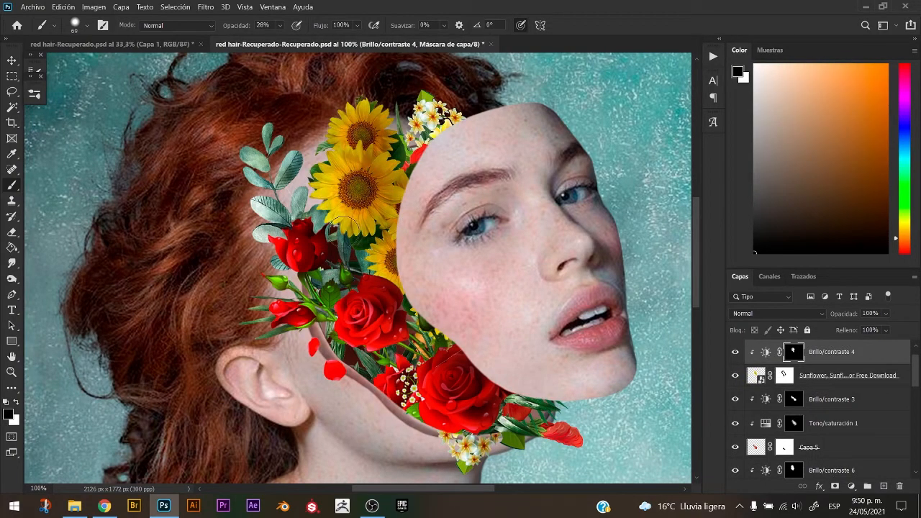
drag(368, 180, 349, 179)
key(ctrl+plus)
mouse_move(350, 123)
mouse_down()
mouse_move(433, 223)
mouse_move(434, 212)
mouse_up()
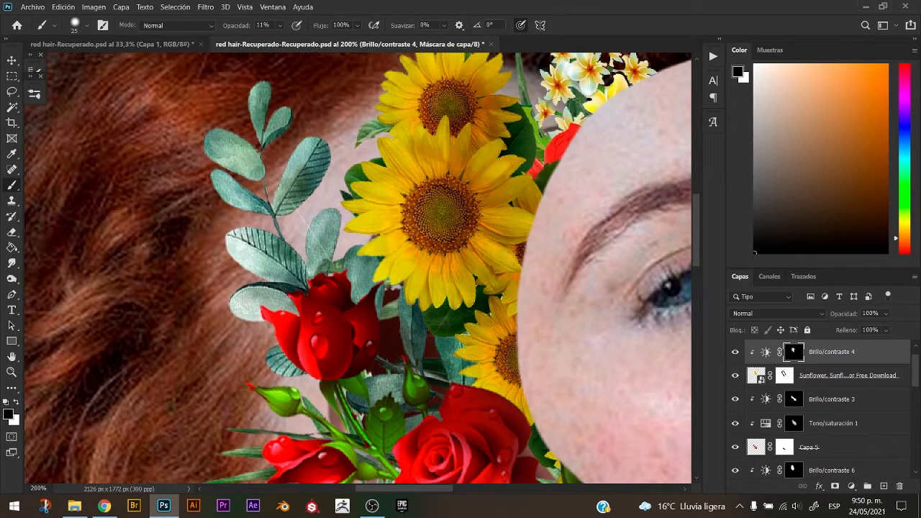
drag(432, 212, 438, 352)
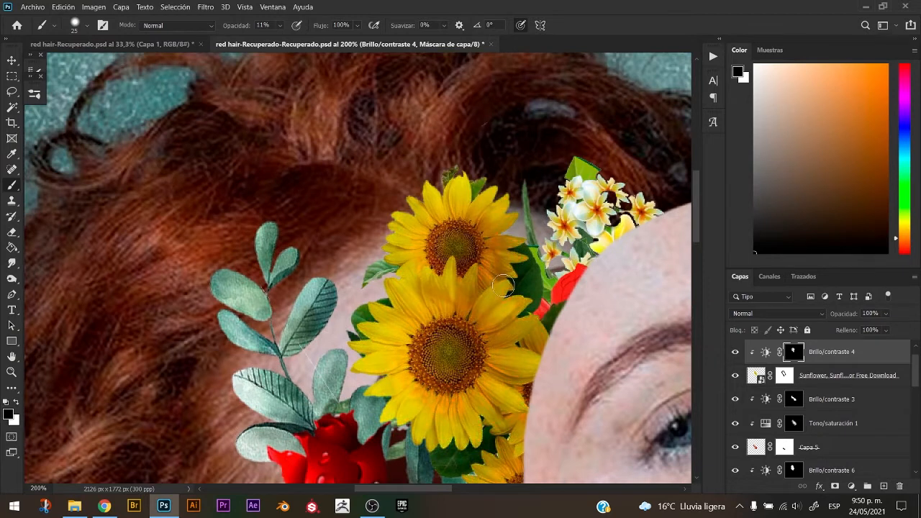
Add a Brightness/Contrast adjustment clipped to Capa 8, strongly lowering the brightness and slightly raising the contrast.
key(v)
click(605, 229)
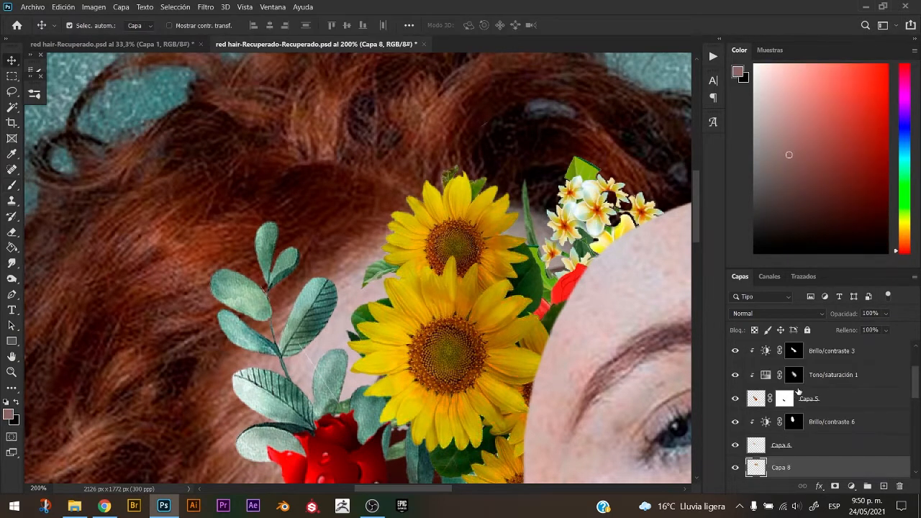
click(852, 486)
click(842, 319)
drag(770, 209, 720, 208)
mouse_move(769, 230)
mouse_down()
mouse_move(737, 229)
mouse_move(782, 221)
mouse_up()
click(854, 125)
Paint black on the Brillo/contraste 8 mask at 11% brush opacity to lighten parts of the upper white flowers.
key(b)
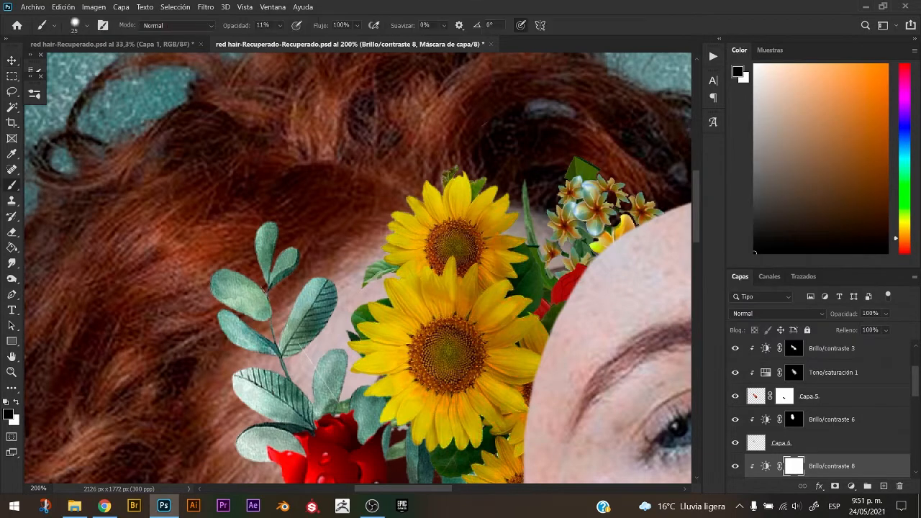
alt+drag(557, 189, 576, 194)
mouse_move(567, 184)
mouse_down()
mouse_move(569, 237)
mouse_move(568, 216)
mouse_up()
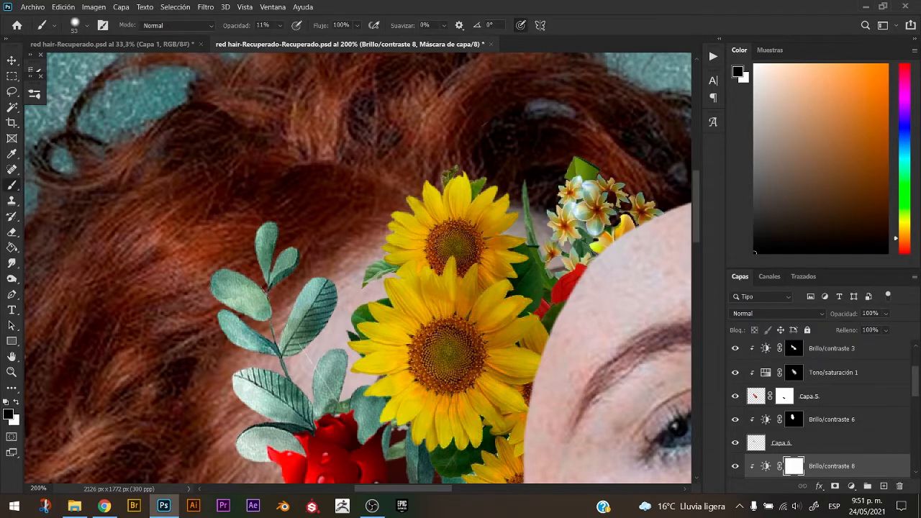
drag(594, 180, 596, 228)
Refine the Brillo/contraste 8 mask over the upper white flowers and their leaf with black and white at 33% brush opacity.
key(x)
click(280, 25)
drag(270, 39, 282, 39)
mouse_move(585, 184)
mouse_down()
mouse_move(585, 225)
mouse_move(581, 200)
mouse_up()
key(x)
key(x)
key(x)
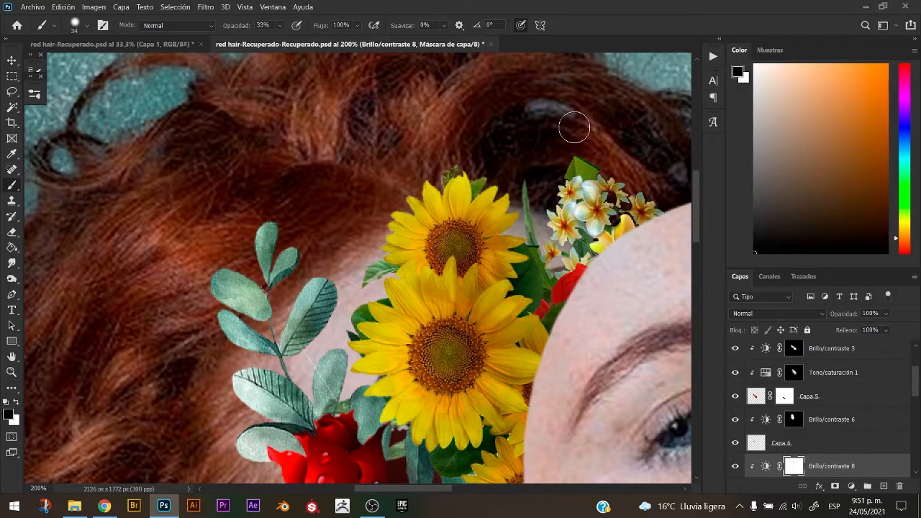
key(x)
key(x)
key(x)
click(585, 157)
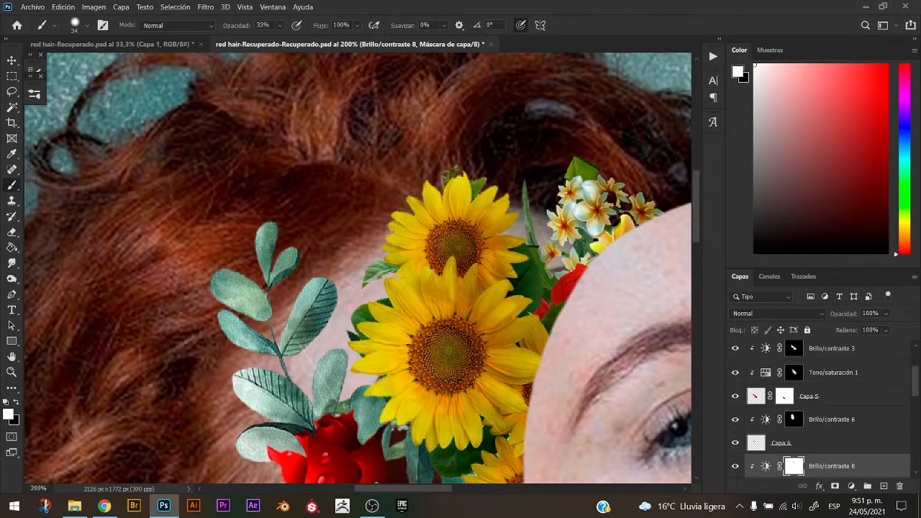
key(x)
Target the Brillo/contraste 6 mask and touch up the shading on the teal leaf sprig with black and white.
drag(449, 346, 532, 200)
key(v)
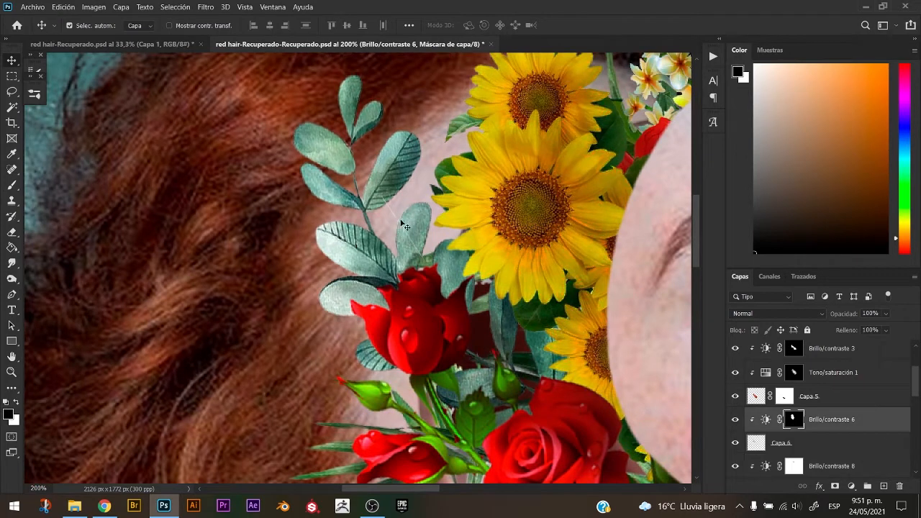
click(404, 225)
key(b)
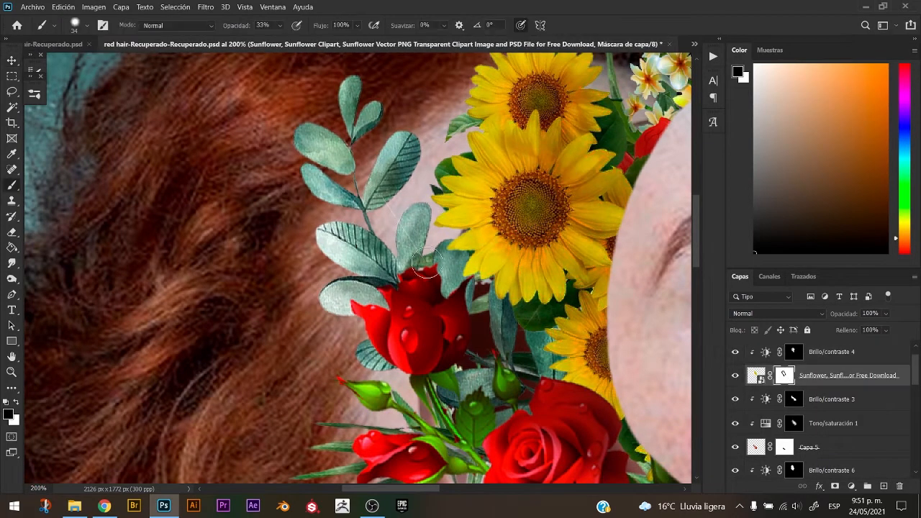
key(v)
click(353, 185)
key(b)
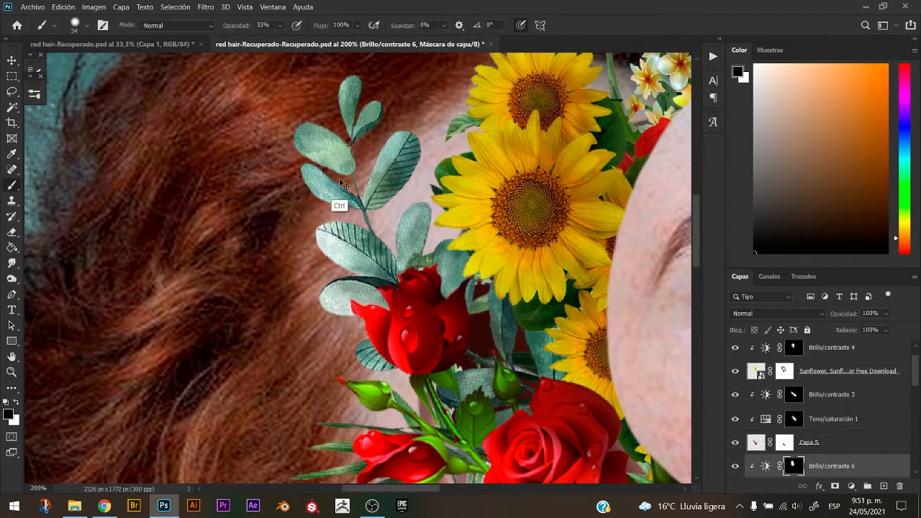
key(x)
key(x)
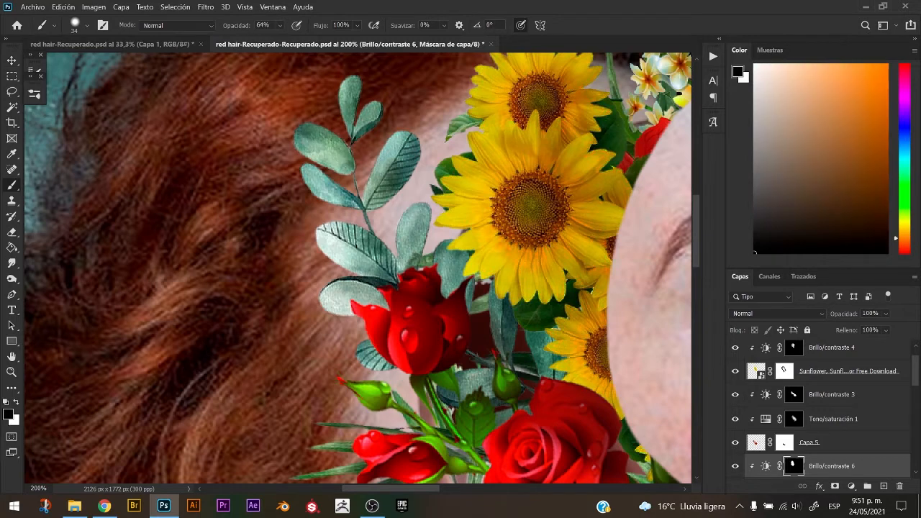
Set the brush opacity to 35% and refine the Brillo/contraste 6 mask leaf by leaf, alternating black and white.
key(3)
key(5)
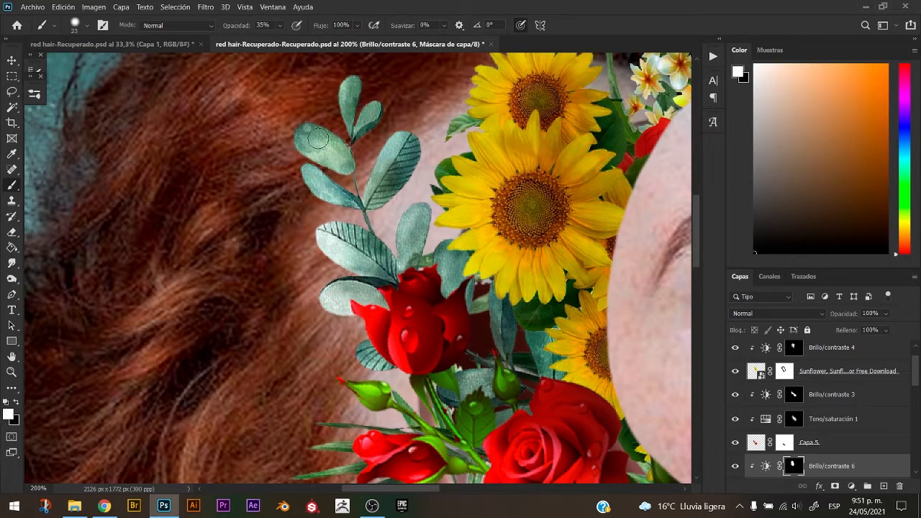
key(x)
key(x)
key(x)
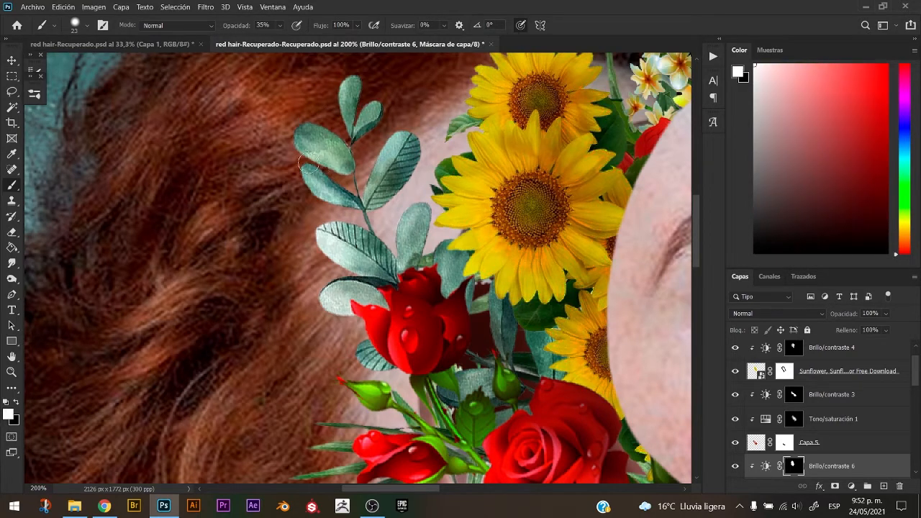
key(x)
key(x)
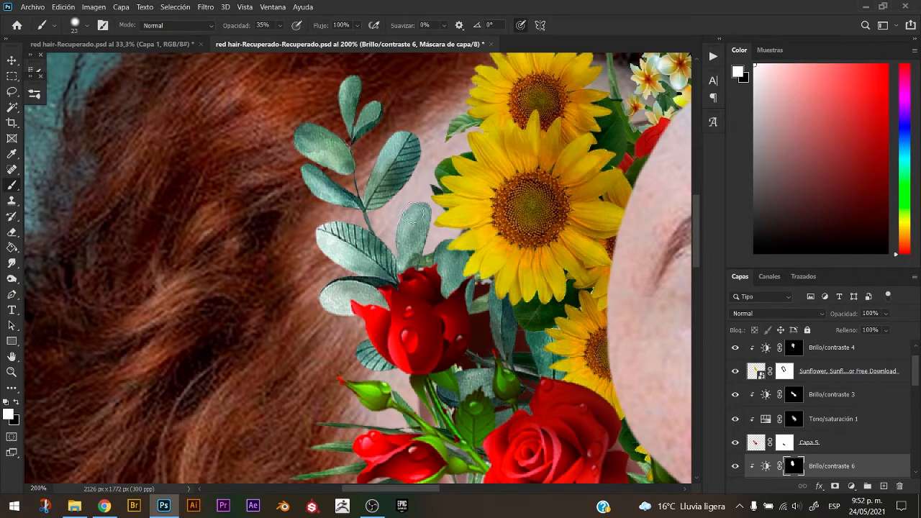
key(x)
key(x)
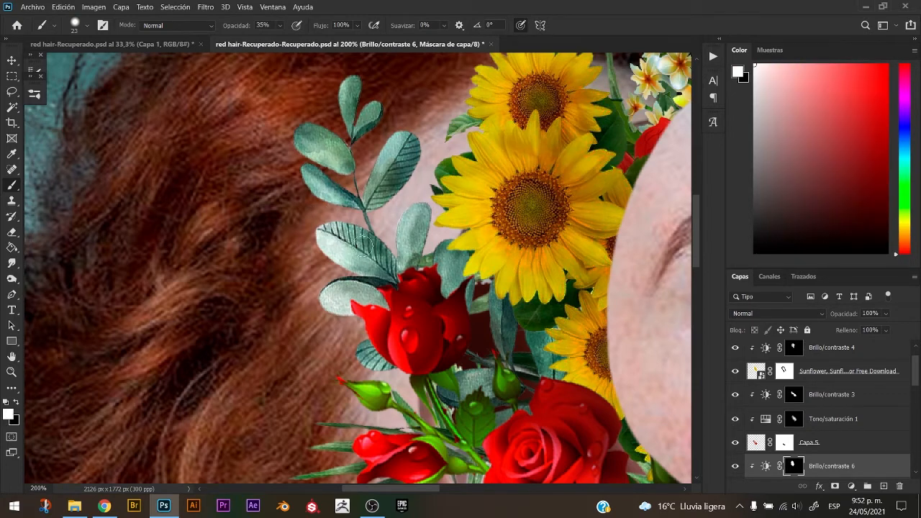
key(x)
key(x)
key(x)
key(x)
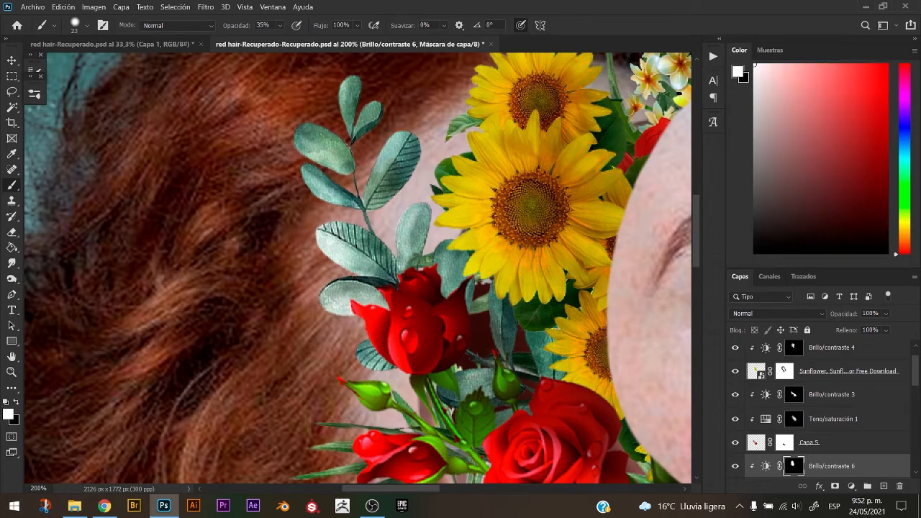
Target the Brillo/contraste 3 mask and refine the shading on the red roses, alternating black and white at 35% brush opacity.
key(x)
key(v)
click(748, 395)
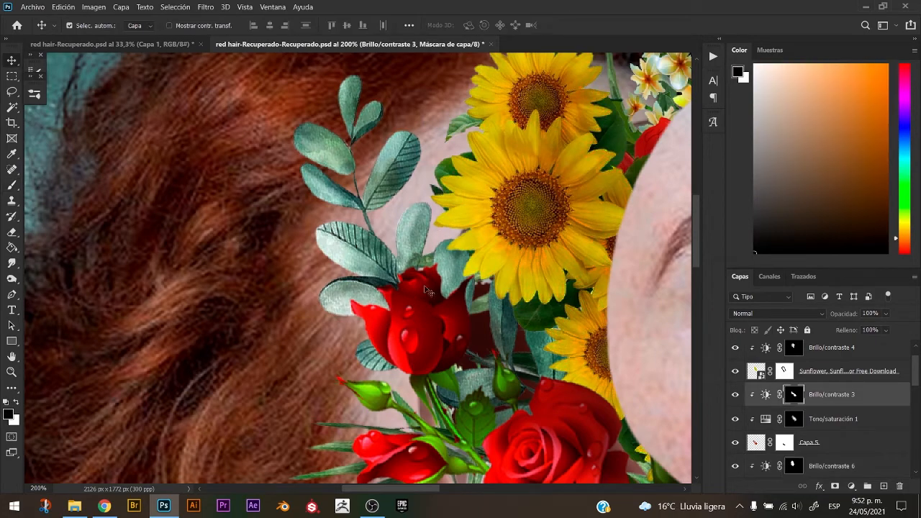
key(b)
drag(408, 285, 358, 169)
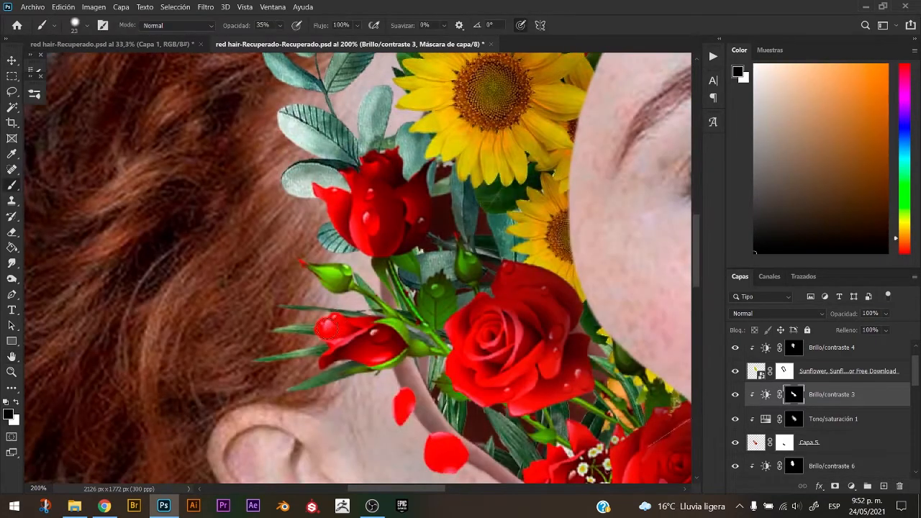
key(x)
key(x)
key(x)
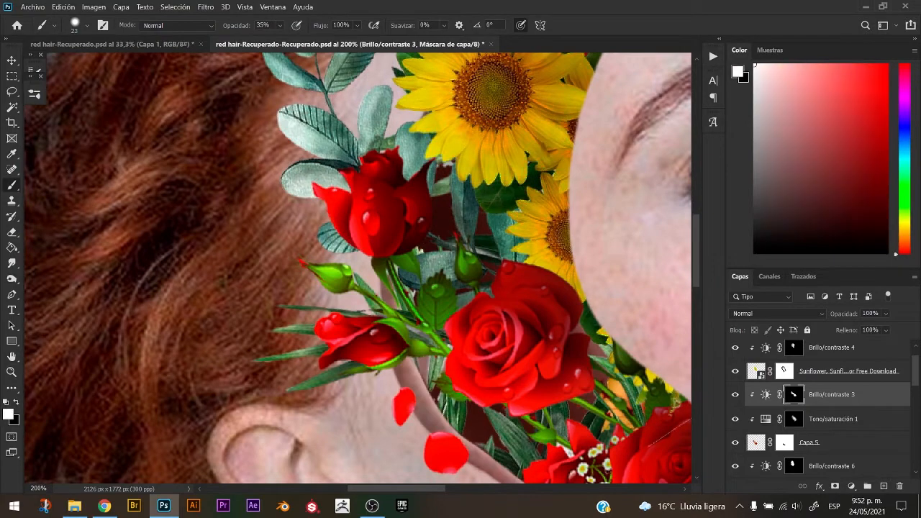
key(x)
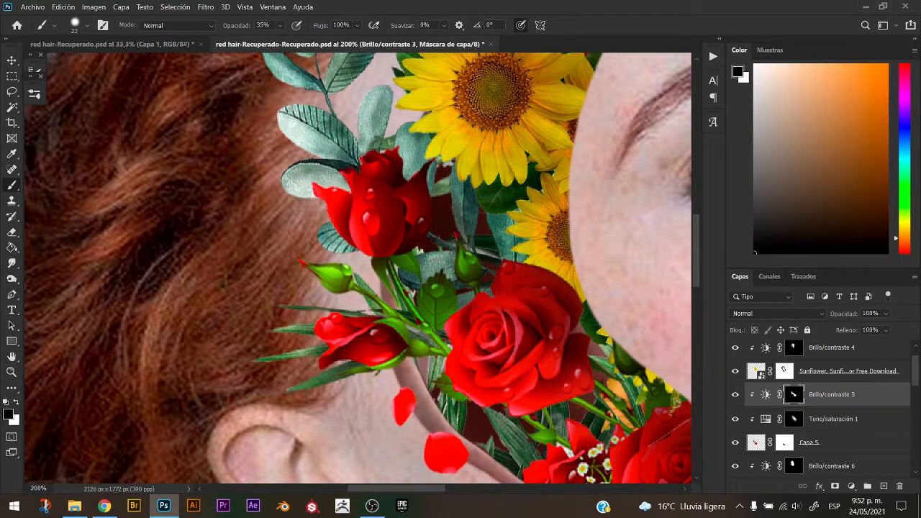
key(x)
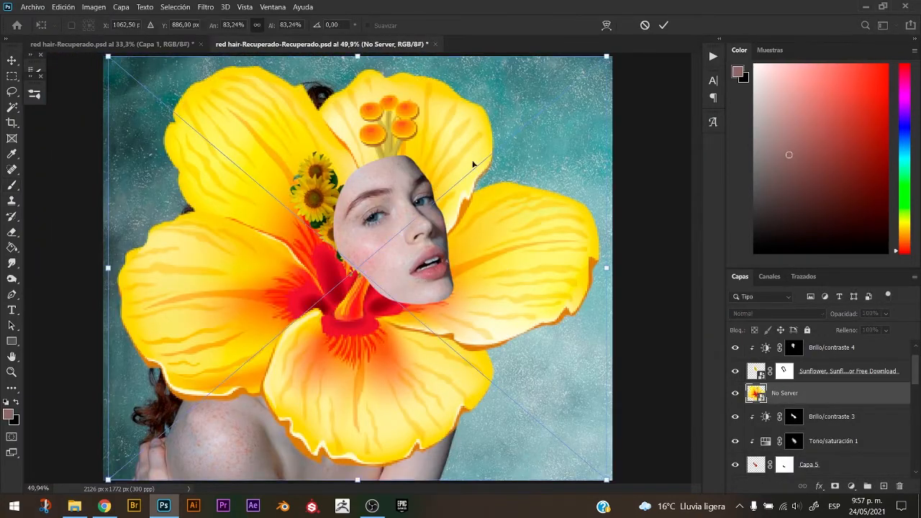
Shrink the placed yellow hibiscus onto the teal background beside the face and merge it with a new empty layer.
drag(607, 56, 416, 219)
drag(371, 266, 504, 158)
key(Return)
drag(793, 393, 886, 476)
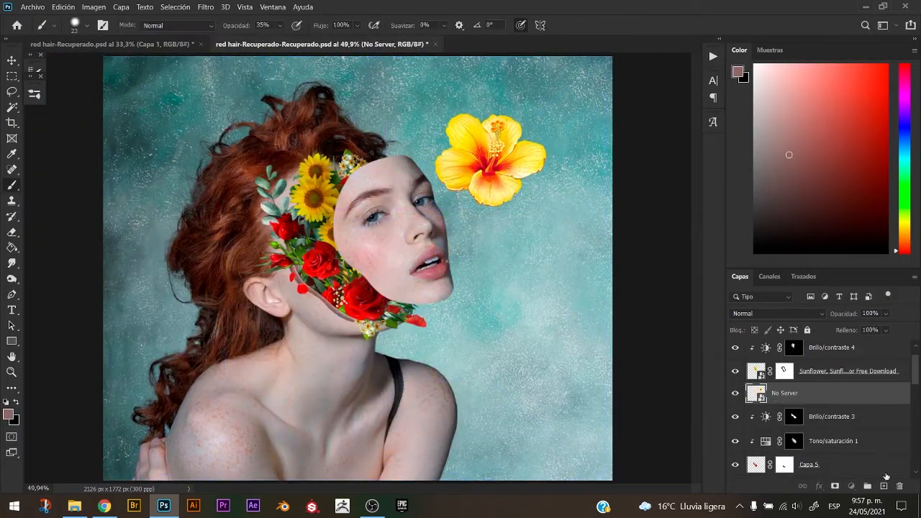
click(884, 485)
ctrl+click(806, 425)
key(ctrl+e)
Scale the hibiscus down further, rotate it and fit it against the top edge of the floating forehead.
key(ctrl+t)
drag(510, 175, 386, 247)
drag(423, 185, 355, 245)
drag(335, 260, 379, 156)
drag(418, 134, 403, 125)
drag(377, 152, 384, 154)
key(Return)
Add two copies of the hibiscus behind the original, one above it near the hair and one below beside the white flowers.
key(ctrl+plus)
drag(419, 208, 424, 184)
key(ctrl+j)
key(ctrl+t)
mouse_move(408, 195)
mouse_down()
mouse_move(405, 204)
mouse_move(412, 191)
mouse_up()
key(Return)
drag(796, 421, 796, 423)
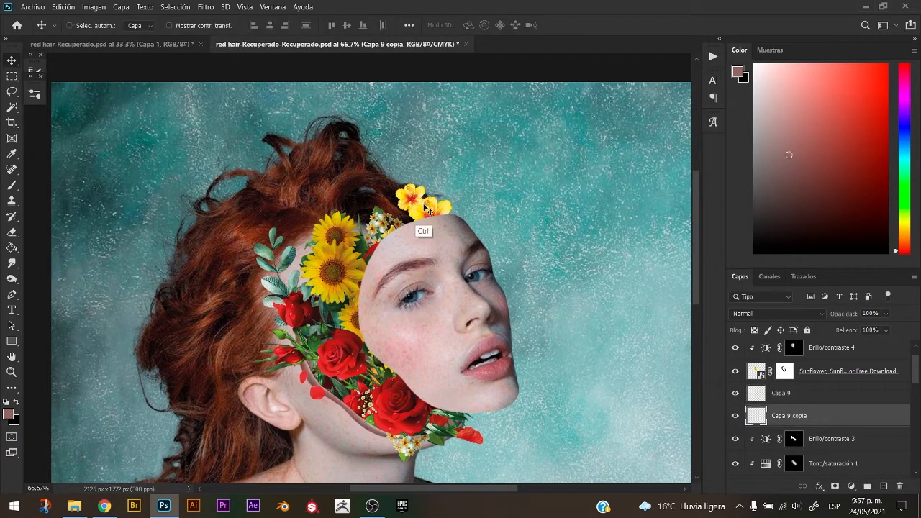
drag(411, 188, 402, 225)
Recolour the lower hibiscus copy coral by setting its Tono to -34.
key(ctrl+u)
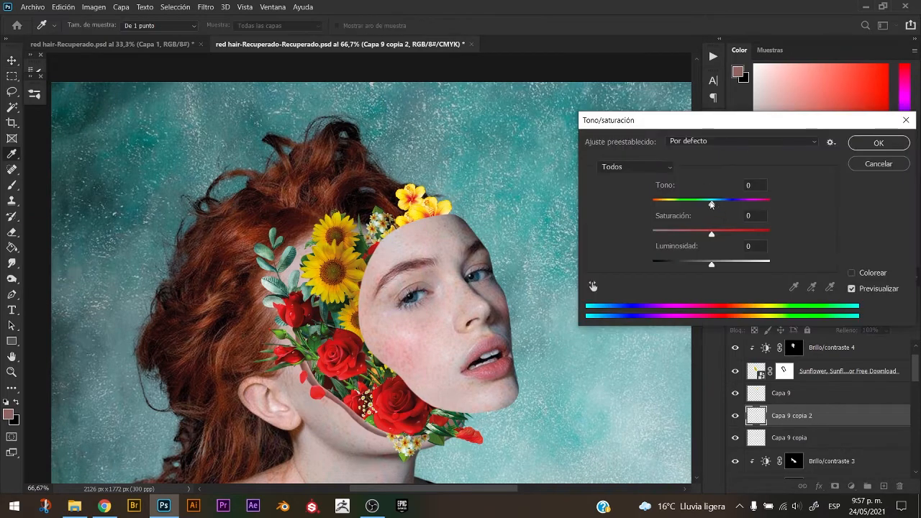
mouse_move(712, 200)
mouse_down()
mouse_move(690, 205)
mouse_move(725, 203)
mouse_move(716, 199)
mouse_up()
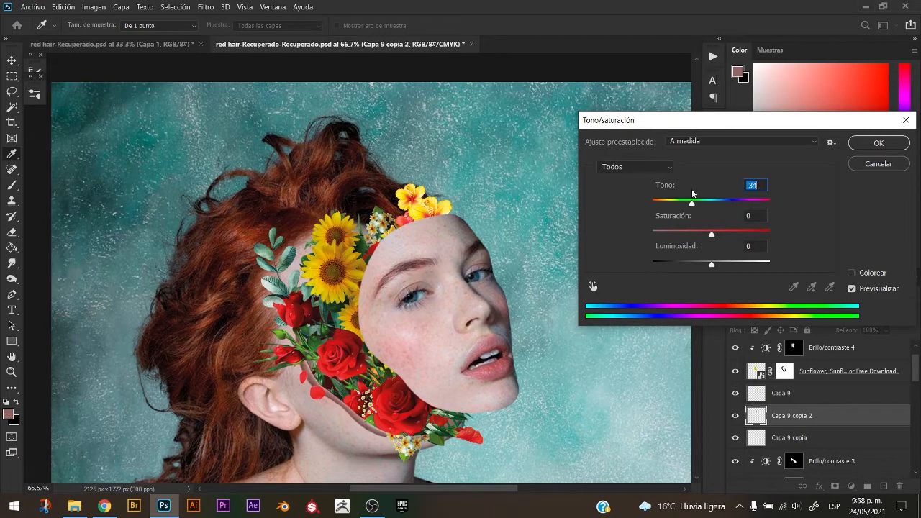
key(Return)
Shift the hue of the upper hibiscus copy on Capa 9 copia to pink.
click(789, 437)
key(ctrl+u)
drag(712, 203, 677, 202)
click(871, 148)
Merge the yellow, coral and pink hibiscus layers into a single layer.
shift+click(803, 398)
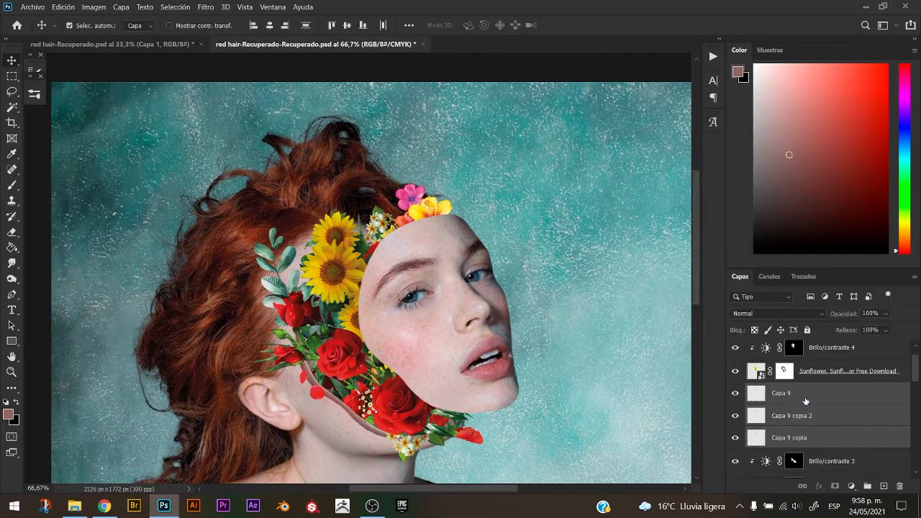
key(ctrl+r)
key(ctrl+r)
key(ctrl+e)
Add a Brillo/contraste adjustment clipped to the hibiscuses with Brillo -111 and Contraste -15, and invert its mask to black.
click(852, 486)
click(835, 311)
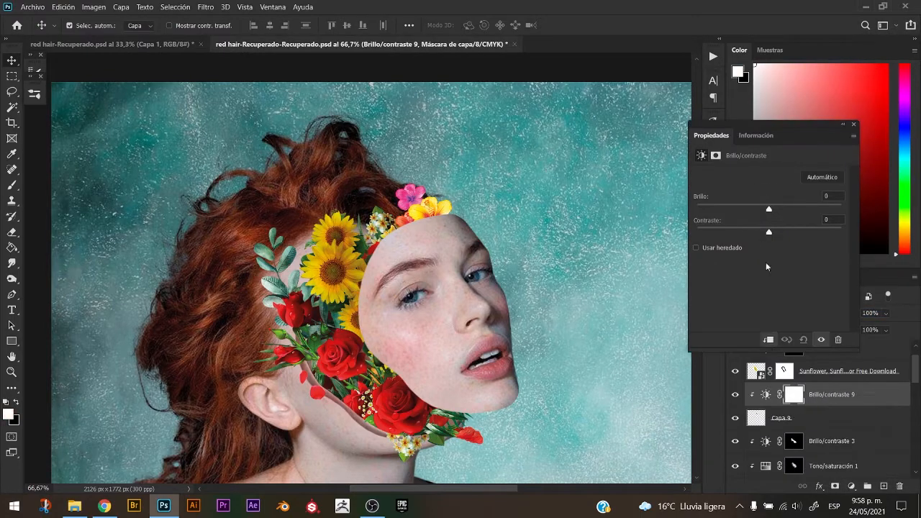
drag(768, 208, 728, 209)
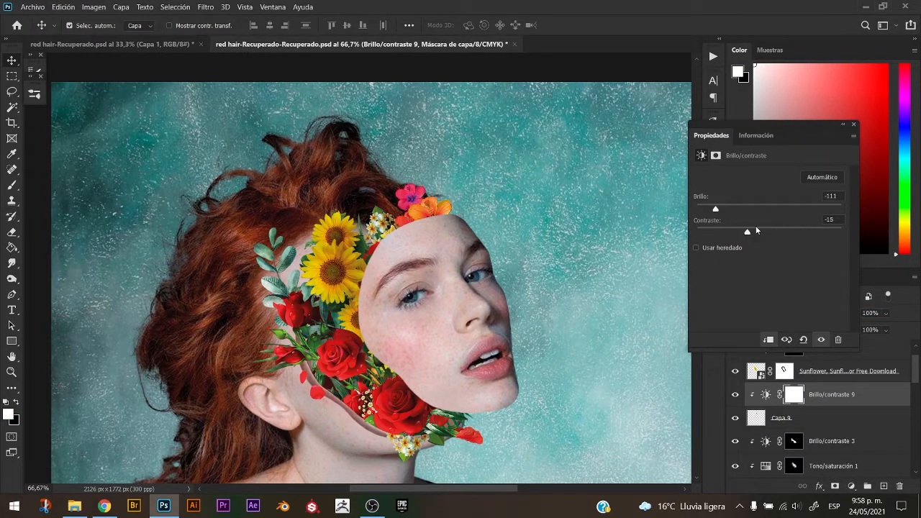
click(854, 125)
key(ctrl+i)
Paint white on the Brillo/contraste 9 mask at 35% brush opacity to darken the hibiscus petals along the forehead edge.
key(ctrl+plus)
key(ctrl+plus)
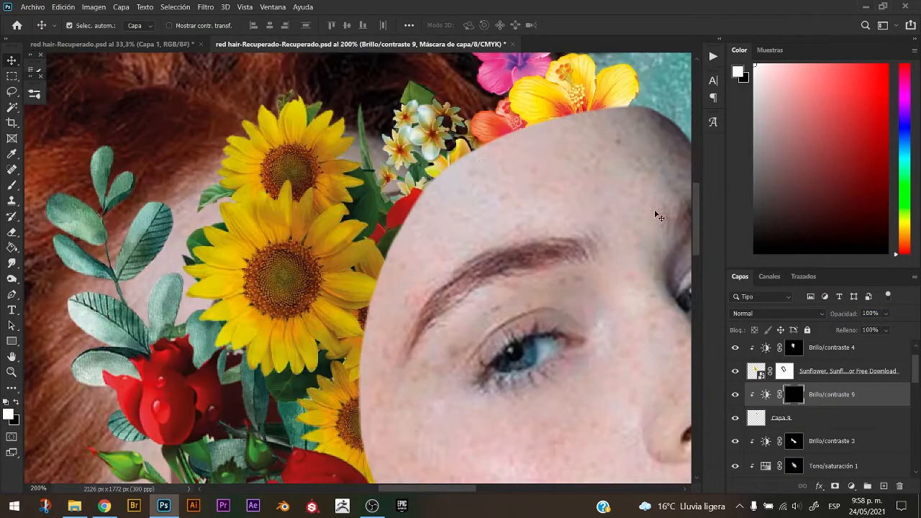
mouse_move(510, 169)
mouse_down()
mouse_move(374, 382)
mouse_move(358, 377)
mouse_up()
key(b)
drag(389, 277, 403, 306)
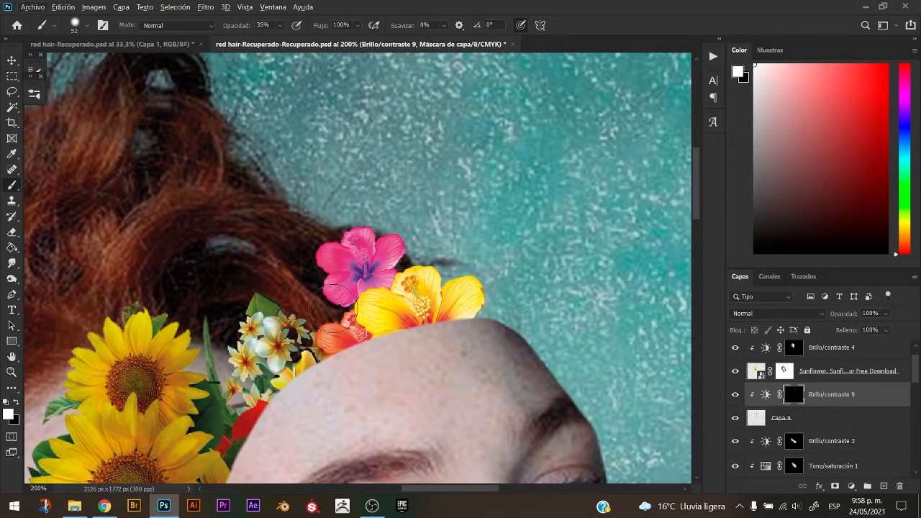
drag(366, 375, 418, 375)
drag(477, 364, 394, 380)
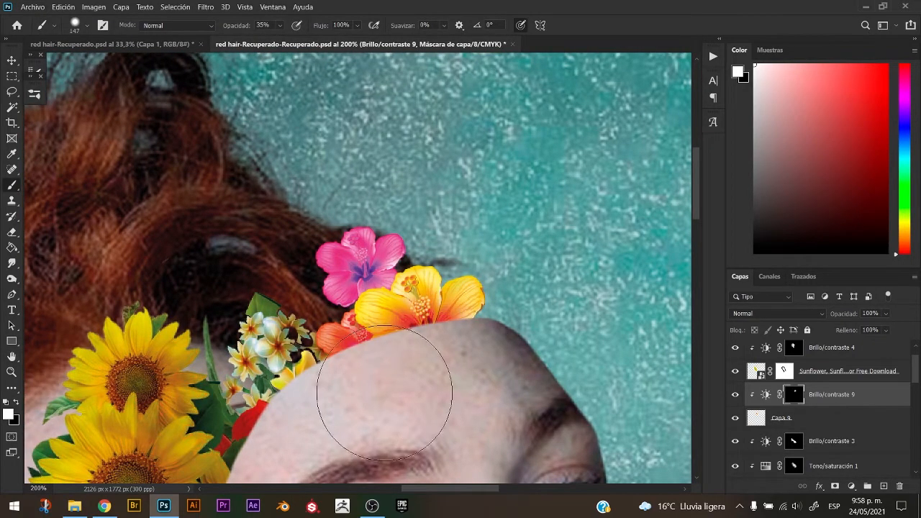
drag(439, 304, 394, 304)
key(x)
key(x)
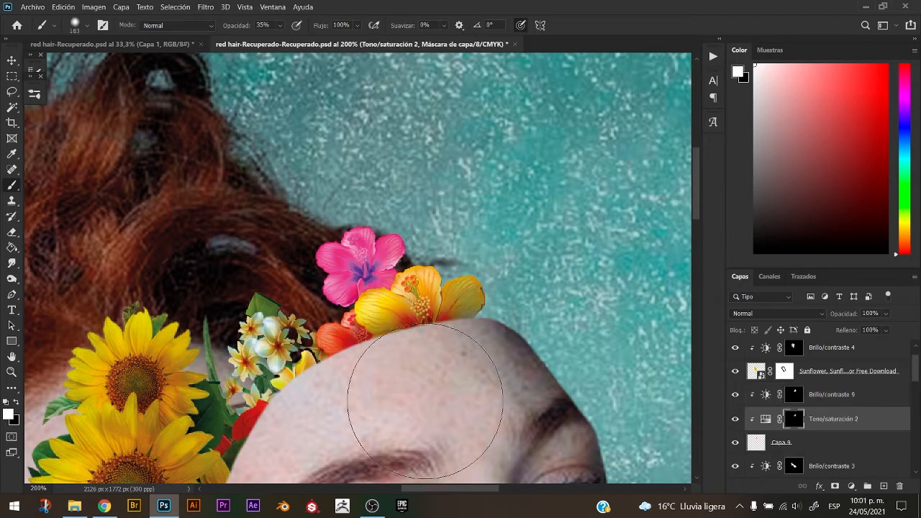
Refine the Tono/saturación 2 mask over the yellow hibiscus petals, alternating white and black with progressively smaller brush sizes.
drag(422, 338, 432, 331)
key(x)
drag(407, 288, 369, 293)
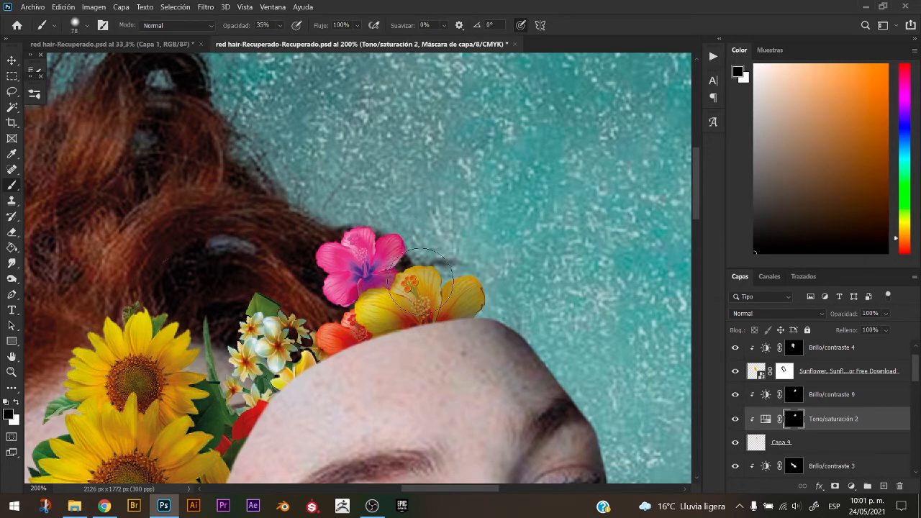
key(x)
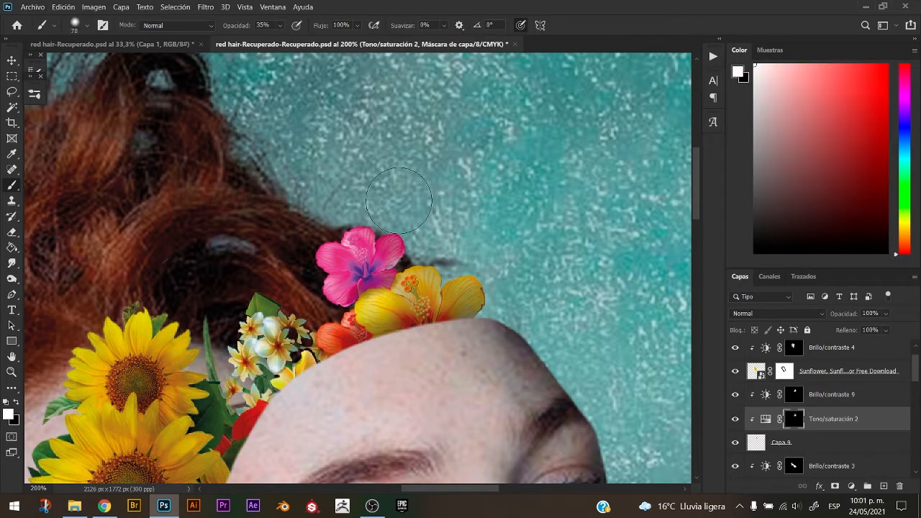
key(x)
drag(416, 292, 393, 292)
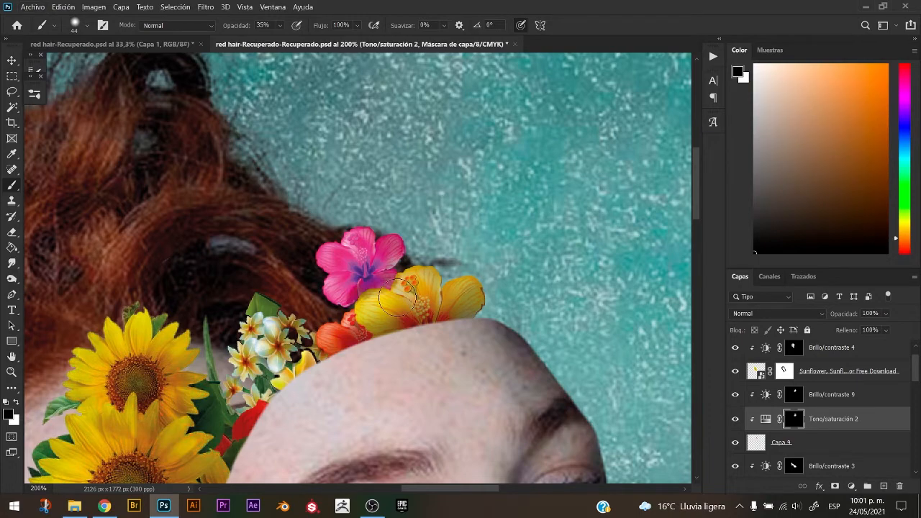
key(x)
key(x)
key(x)
key(x)
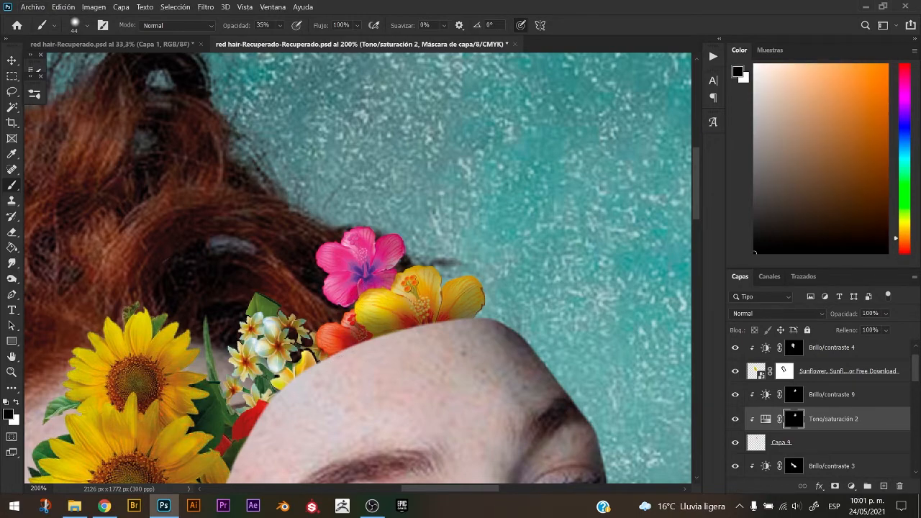
key(x)
Touch up the Tono/saturación 2 mask around the whole hibiscus cluster with a 131 px brush in black and white.
key(ctrl+minus)
drag(339, 380, 460, 252)
drag(416, 167, 447, 146)
key(x)
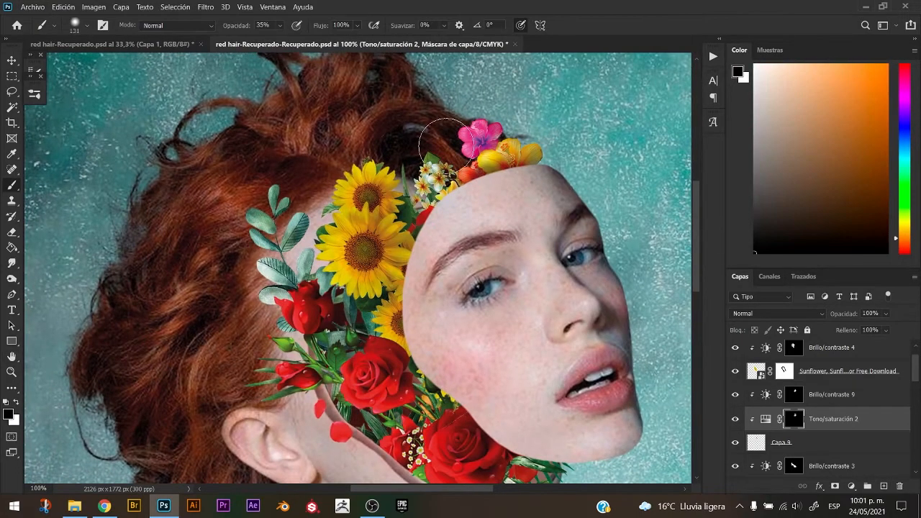
key(x)
key(x)
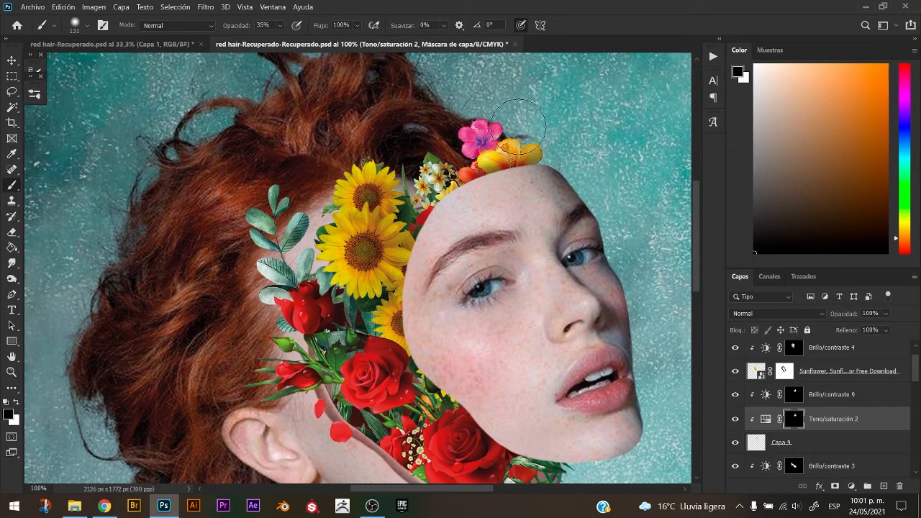
key(x)
key(space)
drag(433, 340, 398, 251)
key(ctrl+minus)
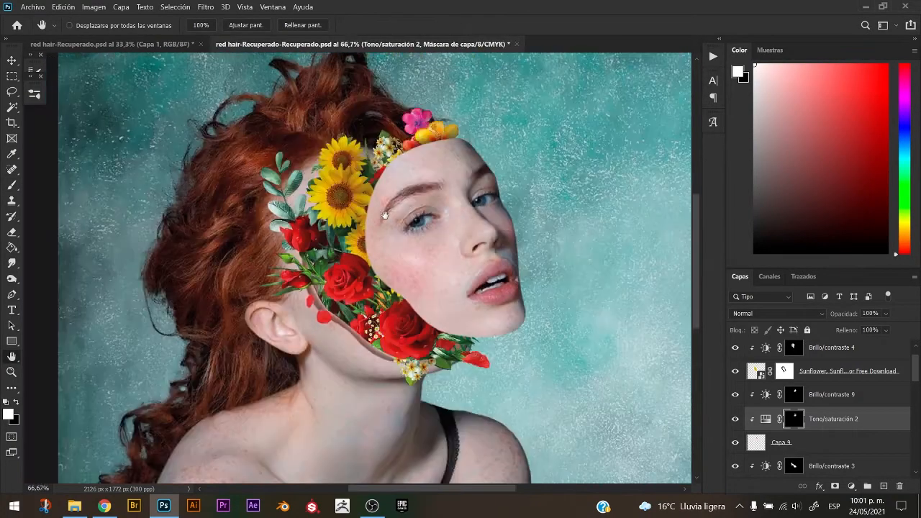
key(ctrl+minus)
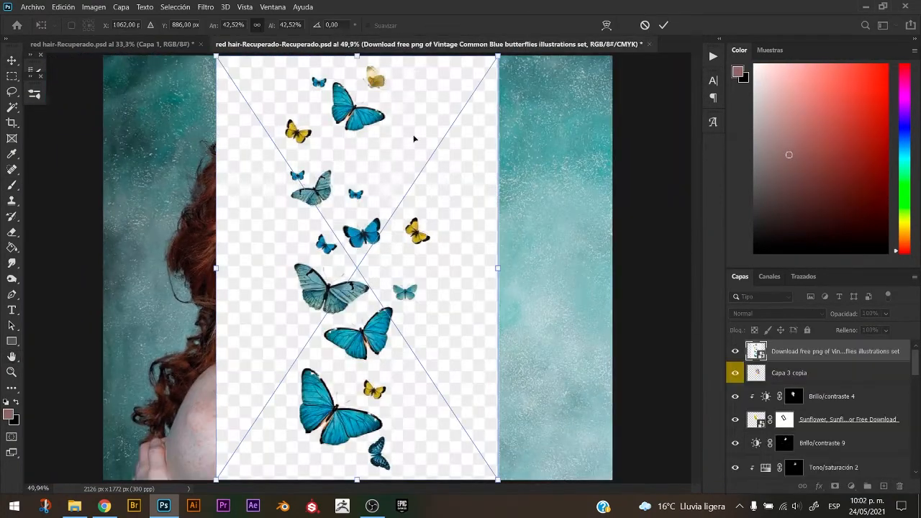
Scale down the placed butterfly illustration set and move it over the portrait.
drag(215, 52, 242, 134)
key(Return)
drag(424, 299, 446, 267)
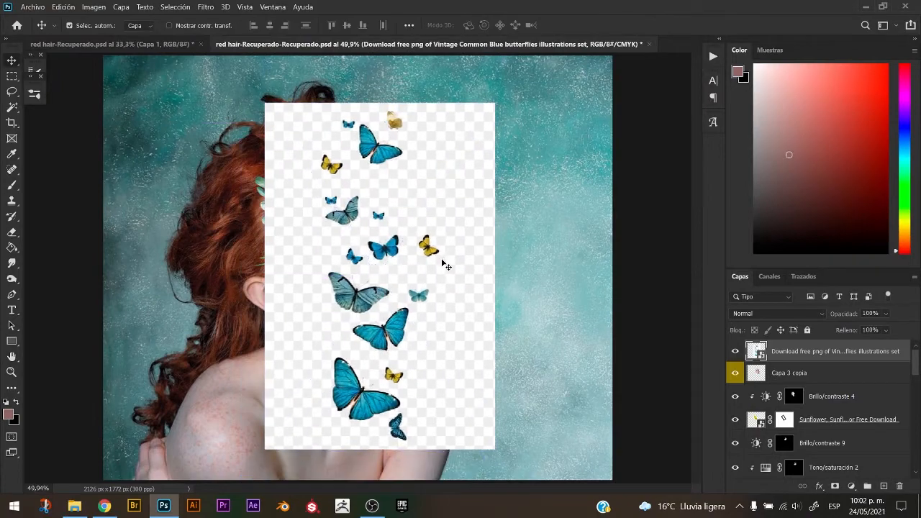
Select the checkered background of the butterfly set with the Magic Wand and delete it.
key(w)
click(438, 212)
key(Delete)
key(ctrl+d)
key(ctrl+plus)
key(ctrl+plus)
key(b)
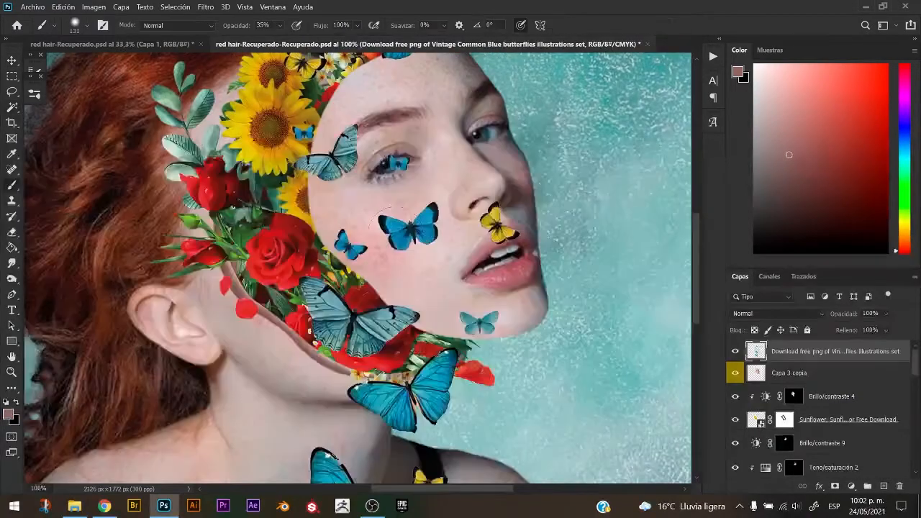
Shrink and rotate the butterfly set with Free Transform and park it on the teal background beside the face.
key(ctrl+minus)
key(ctrl+t)
drag(465, 58, 401, 239)
drag(352, 389, 271, 350)
drag(219, 462, 398, 391)
drag(364, 357, 580, 271)
drag(622, 305, 491, 389)
drag(487, 279, 605, 246)
key(Return)
Lasso the group of small middle butterflies, copy it to a new layer and transform it into place along the jaw edge.
key(l)
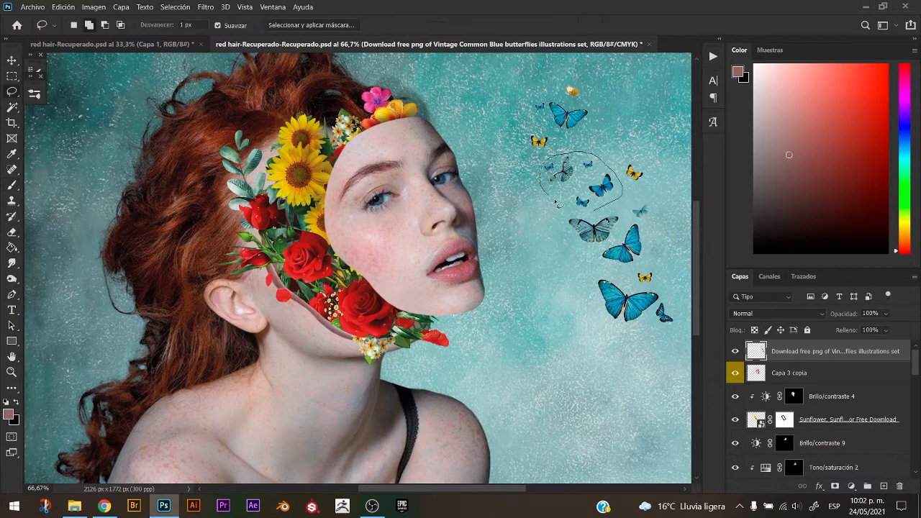
key(ctrl+j)
key(ctrl+t)
mouse_move(557, 204)
mouse_down()
mouse_move(324, 227)
mouse_move(397, 295)
mouse_move(368, 336)
mouse_move(334, 340)
mouse_up()
drag(342, 307, 347, 303)
drag(354, 302, 335, 328)
key(Return)
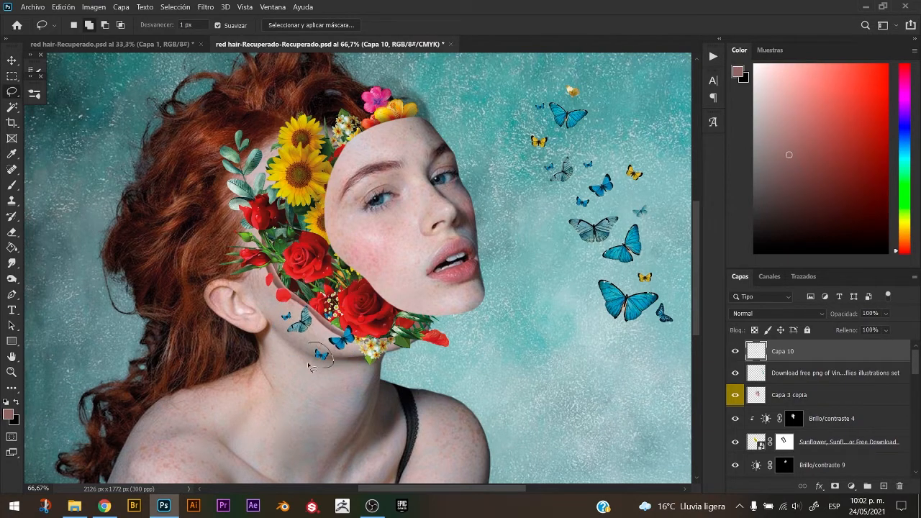
Recolour the lowest small butterfly on the neck purple with a Tono/saturación hue shift.
key(ctrl+u)
drag(711, 202, 751, 186)
key(Return)
key(ctrl+d)
Copy the large blue butterfly and its small neighbours to a new layer, scaled down and rotated onto the upper sunflower.
ctrl+click(649, 276)
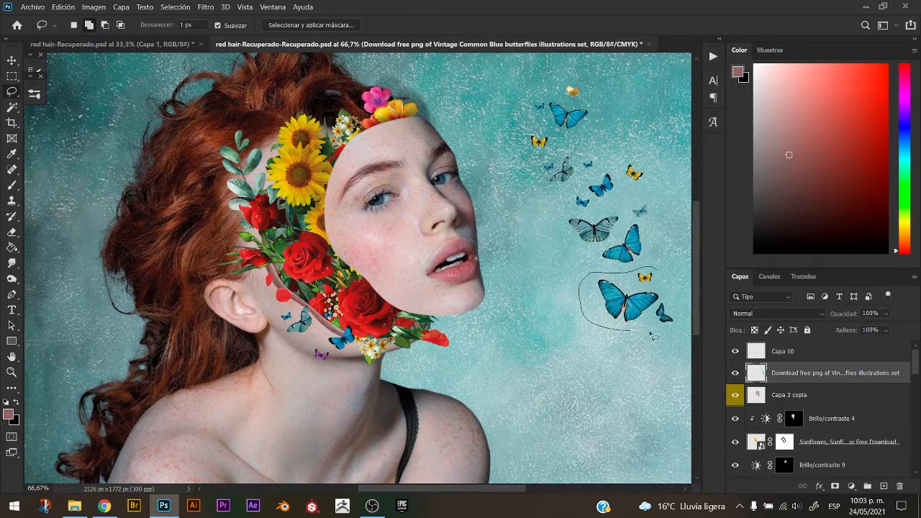
key(ctrl+j)
mouse_move(650, 332)
mouse_down()
mouse_move(677, 289)
mouse_move(270, 293)
mouse_up()
key(ctrl+t)
drag(349, 266, 336, 244)
mouse_move(256, 295)
mouse_down()
mouse_move(243, 174)
mouse_move(231, 211)
mouse_up()
drag(252, 175, 244, 187)
drag(228, 212, 313, 91)
drag(282, 132, 309, 143)
mouse_move(318, 105)
mouse_down()
mouse_move(306, 160)
mouse_move(306, 138)
mouse_up()
key(Return)
key(ctrl+0)
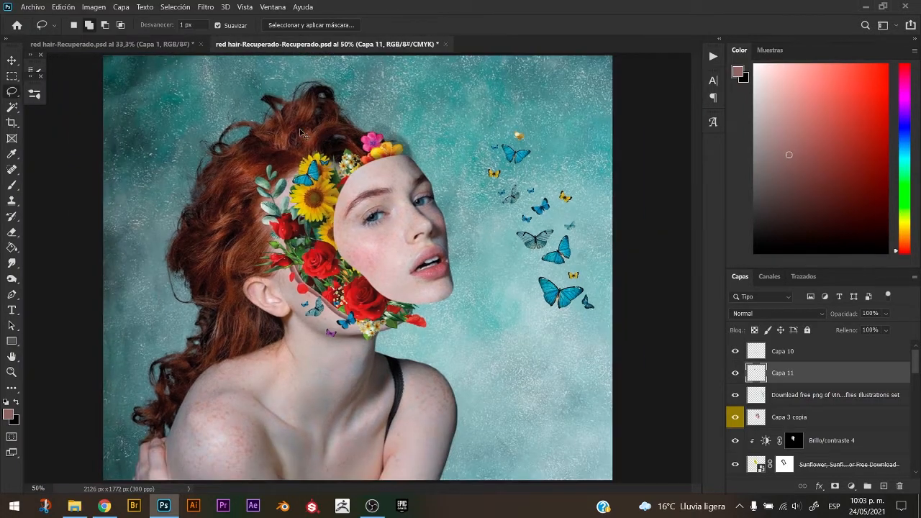
Nudge the group of small butterflies slightly along the jaw edge.
key(v)
drag(347, 320, 351, 318)
key(ctrl+plus)
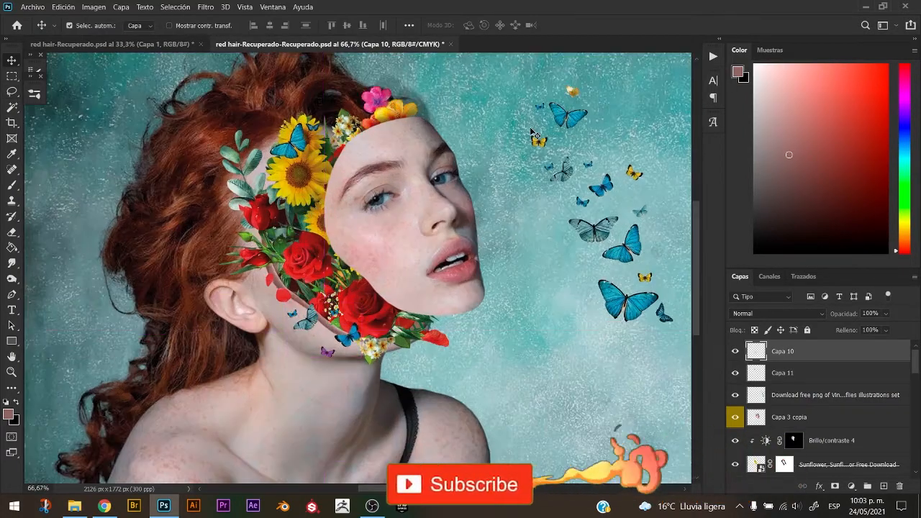
Copy the grey-blue butterfly, the blue one and their small neighbour to a new layer, and delete the original butterfly set layer.
key(l)
mouse_move(642, 206)
mouse_down()
mouse_move(593, 267)
mouse_move(650, 209)
mouse_up()
click(805, 400)
key(ctrl+j)
click(795, 421)
key(Delete)
key(v)
key(ctrl+t)
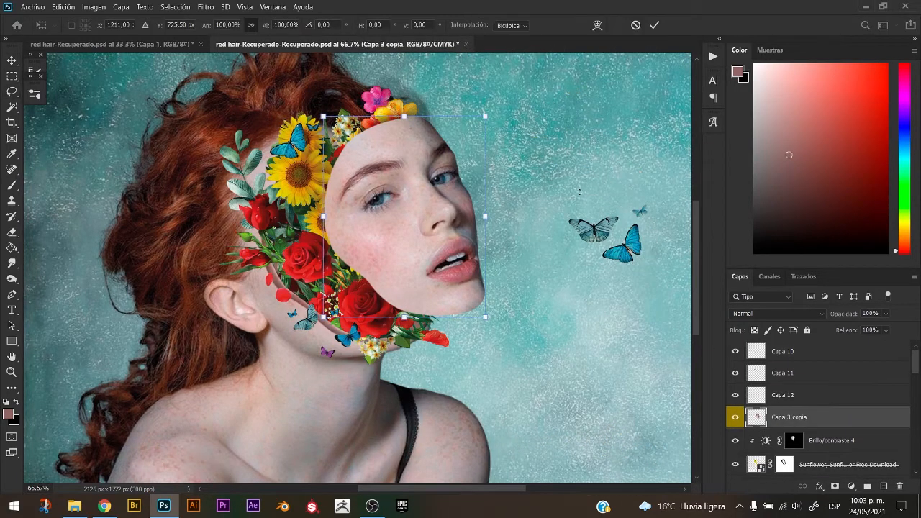
key(Escape)
click(771, 349)
key(ctrl+t)
key(Escape)
Transform the remaining butterfly group on Capa 12, rotating and fitting it between the lower sunflower and the face's edge.
click(628, 249)
key(ctrl+t)
drag(628, 249, 351, 241)
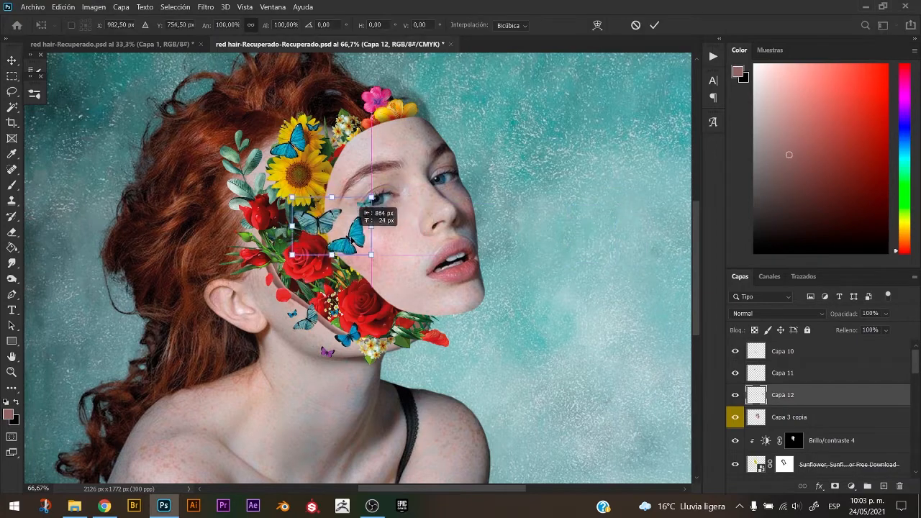
drag(382, 210, 367, 187)
drag(380, 229, 359, 228)
drag(339, 226, 331, 209)
drag(370, 184, 371, 202)
key(Return)
Erase the small butterfly and the parts of the blue butterfly that overlap the floating face on Capa 12.
key(ctrl+plus)
key(ctrl+plus)
drag(345, 171, 467, 312)
key(e)
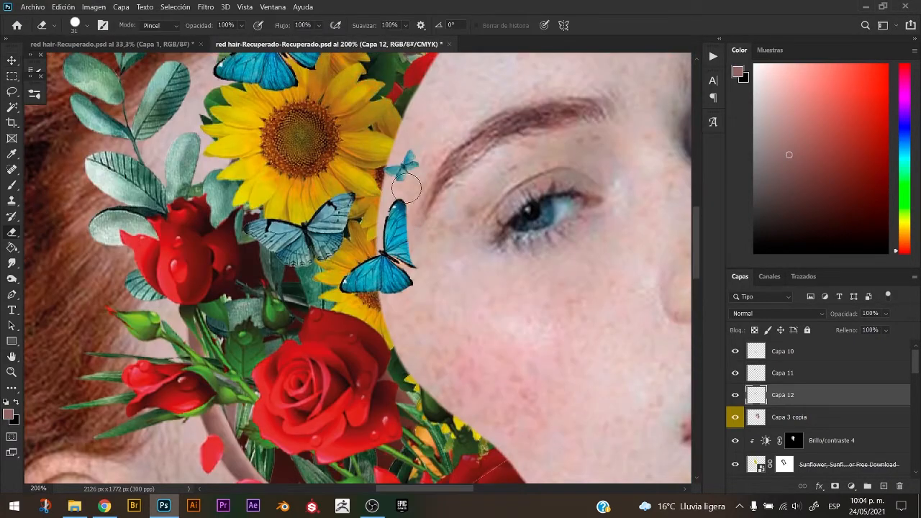
mouse_move(406, 189)
mouse_down()
mouse_move(408, 320)
mouse_move(403, 141)
mouse_move(382, 212)
mouse_up()
key(l)
key(Delete)
key(ctrl+d)
key(b)
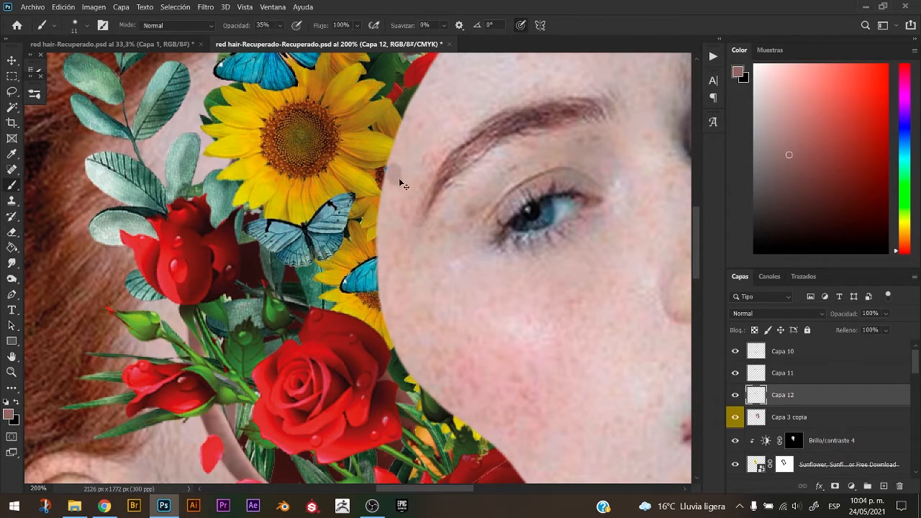
Duplicate the upper butterfly layer Capa 11, offset the copy down and to the right, and place it below Capa 12.
key(e)
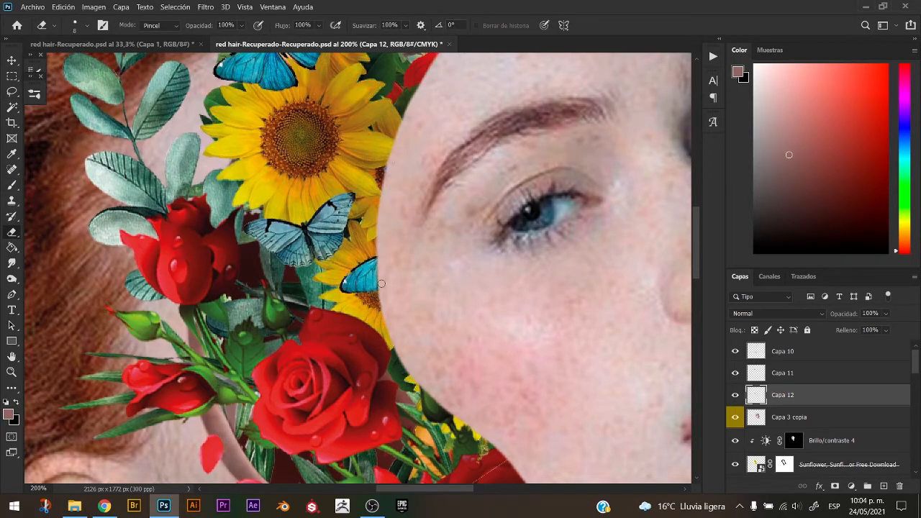
scroll(381, 274, down, 2)
key(ctrl+plus)
key(ctrl+plus)
key(v)
drag(365, 238, 506, 455)
ctrl+click(410, 240)
key(ctrl+j)
drag(410, 240, 427, 280)
drag(802, 375, 797, 435)
Turn the offset copy on Capa 11 copia black by lowering its lightness with Hue/Saturation.
key(ctrl+u)
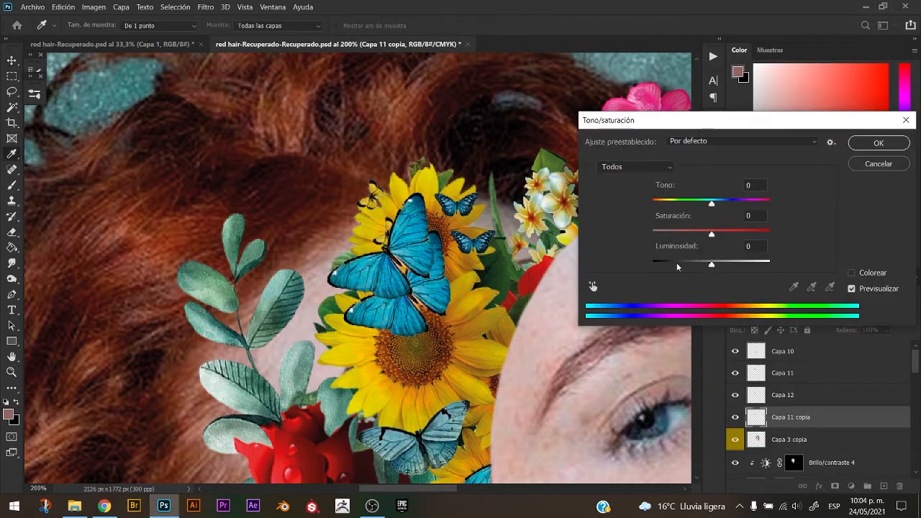
drag(710, 264, 652, 265)
key(Return)
Apply a 2.8 px Gaussian Blur to the black butterfly copy and lower its layer opacity to a faint shadow.
click(206, 7)
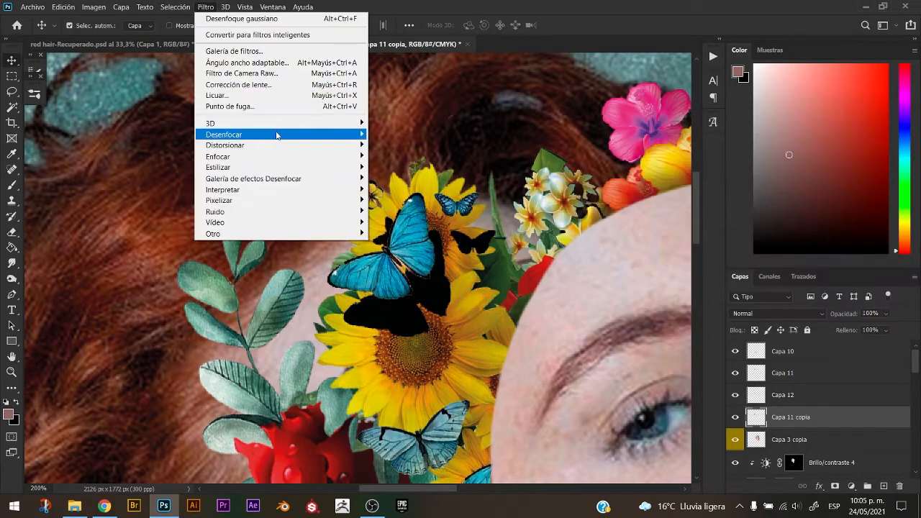
mouse_move(277, 134)
click(391, 208)
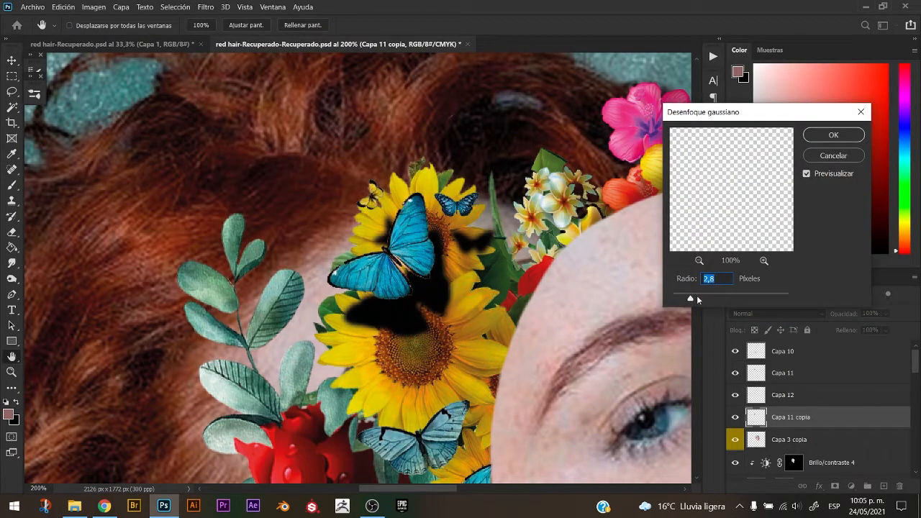
key(Return)
drag(843, 316, 845, 316)
drag(557, 295, 344, 277)
key(ctrl+z)
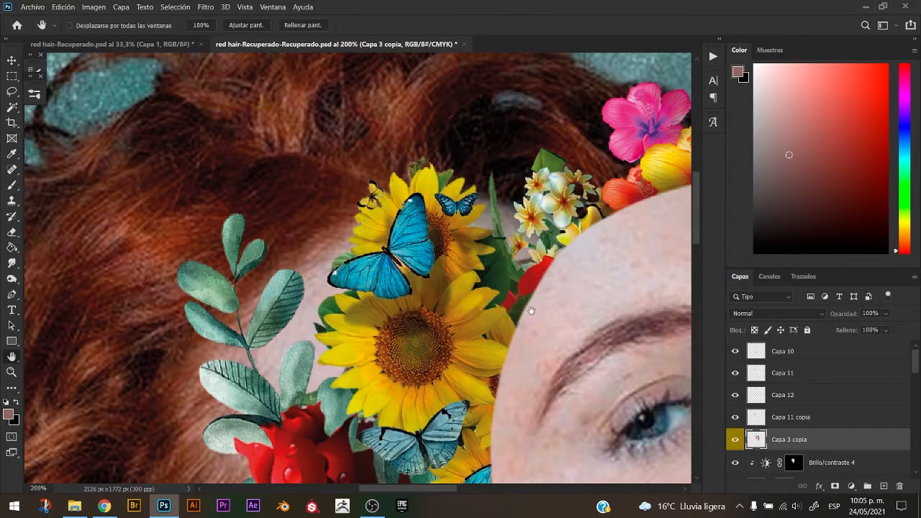
Duplicate Capa 12, place the copy beneath it, and shift it down with a rotation of about -6.3° as a butterfly shadow.
drag(503, 423, 457, 163)
click(380, 206)
key(ctrl+j)
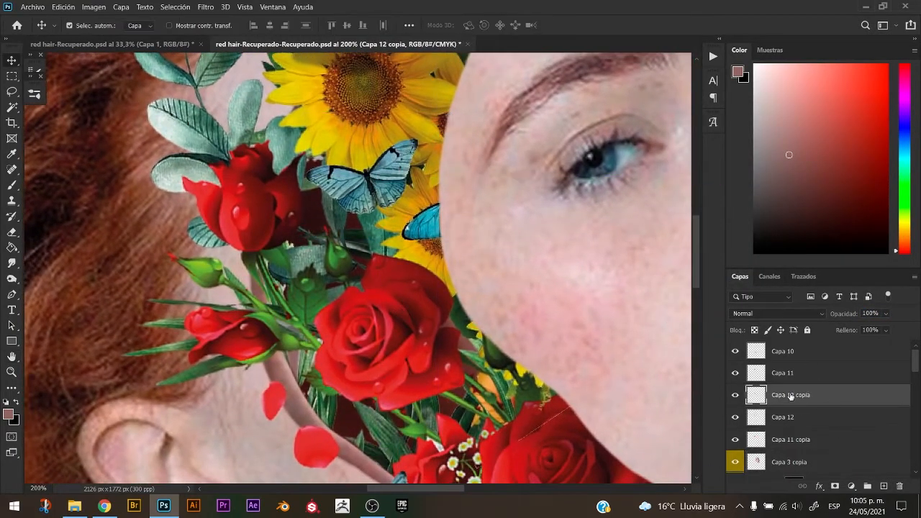
drag(790, 395, 784, 426)
key(ctrl+t)
drag(399, 214, 400, 231)
drag(489, 248, 493, 237)
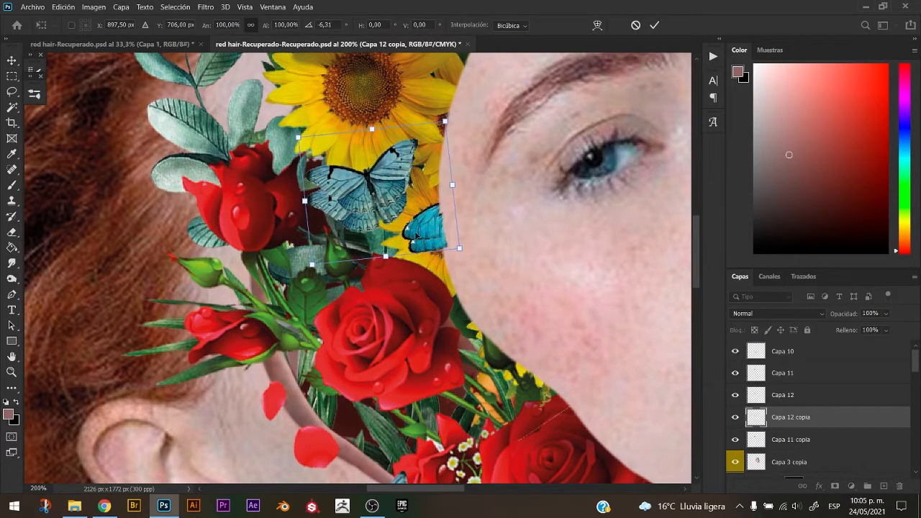
drag(418, 234, 416, 241)
key(Return)
Soften the butterfly copy on Capa 12 copia with a 2.1 px Gaussian Blur.
click(205, 7)
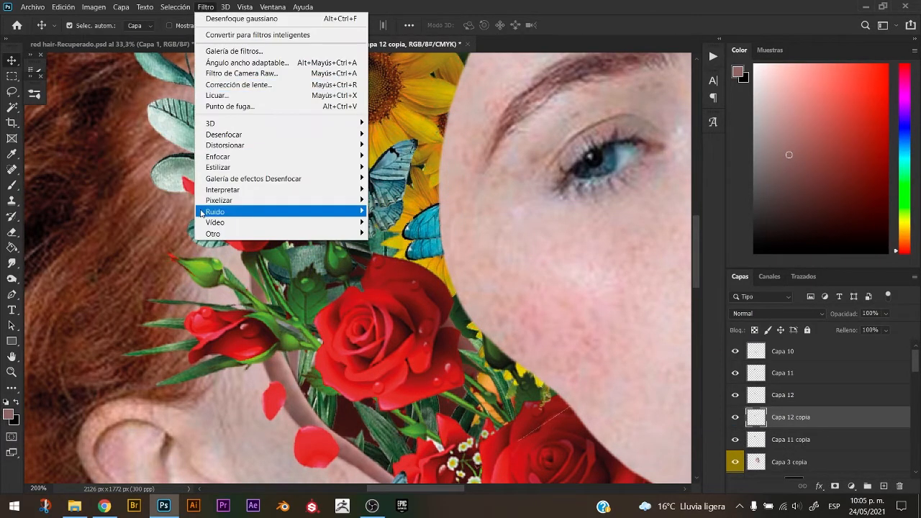
mouse_move(238, 126)
click(122, 220)
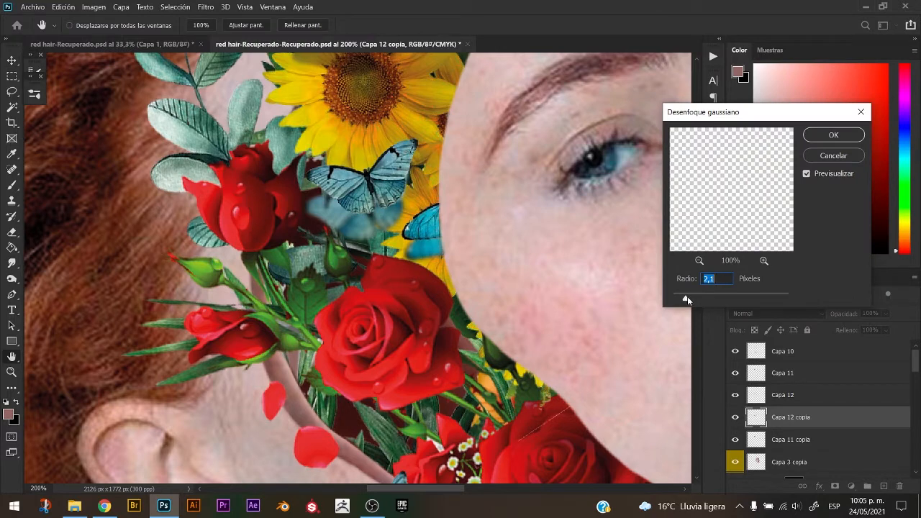
click(820, 138)
Darken Capa 12 copia with saturation -78 and lightness -94, and set its layer opacity to 38%.
key(ctrl+u)
drag(712, 234, 661, 234)
drag(712, 263, 659, 265)
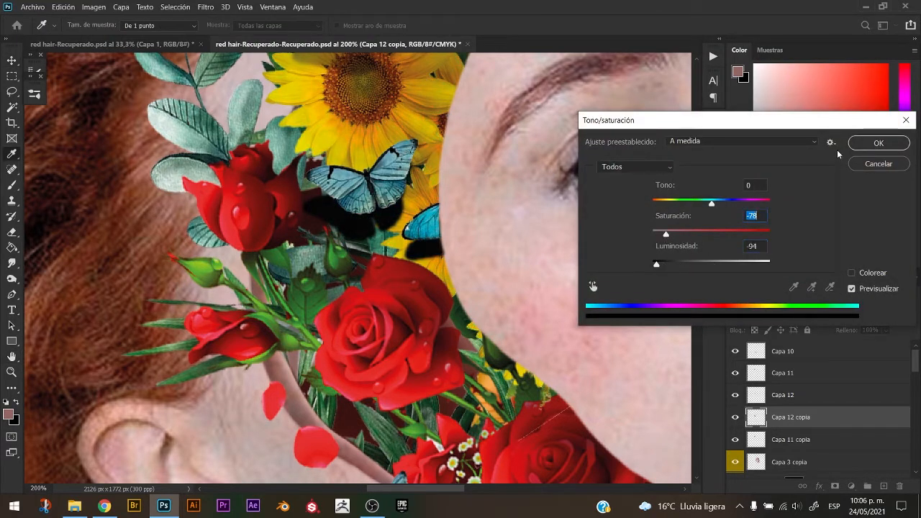
click(878, 143)
drag(846, 317, 846, 312)
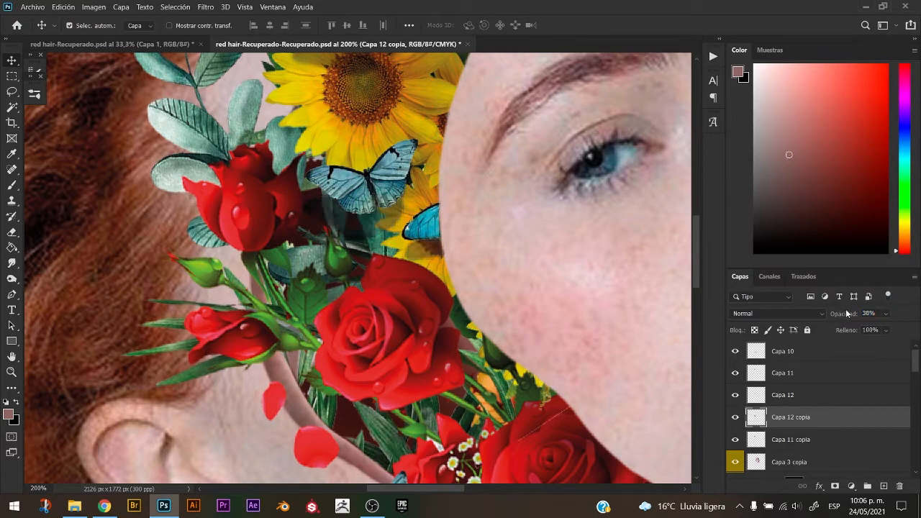
Lasso the unwanted part of the shadow below the grey-blue butterfly on Capa 12 copia and delete it.
key(l)
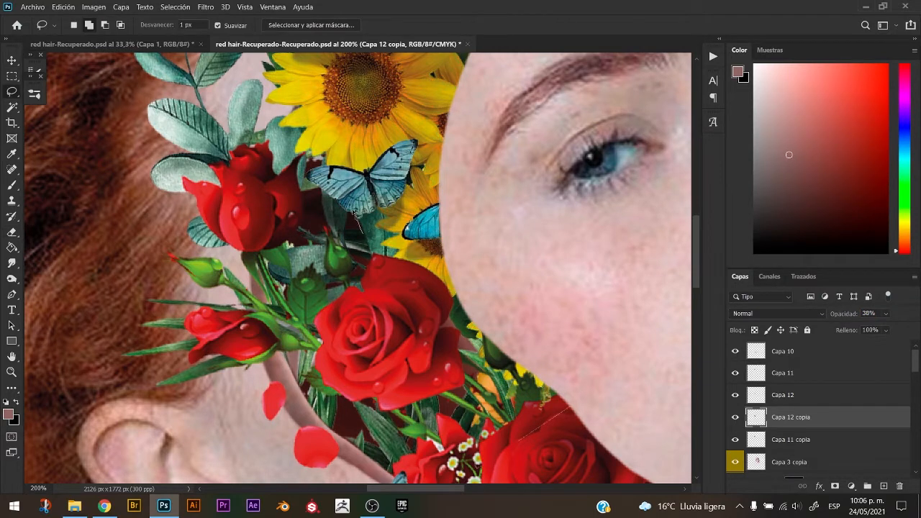
mouse_move(328, 223)
mouse_down()
mouse_move(360, 231)
mouse_move(364, 265)
mouse_up()
key(Delete)
key(ctrl+d)
Duplicate the jaw butterflies on Capa 10, then offset the lower layer downward and rotate it about -5.9° as their shadow.
drag(460, 345, 412, 83)
key(v)
click(463, 305)
key(ctrl+j)
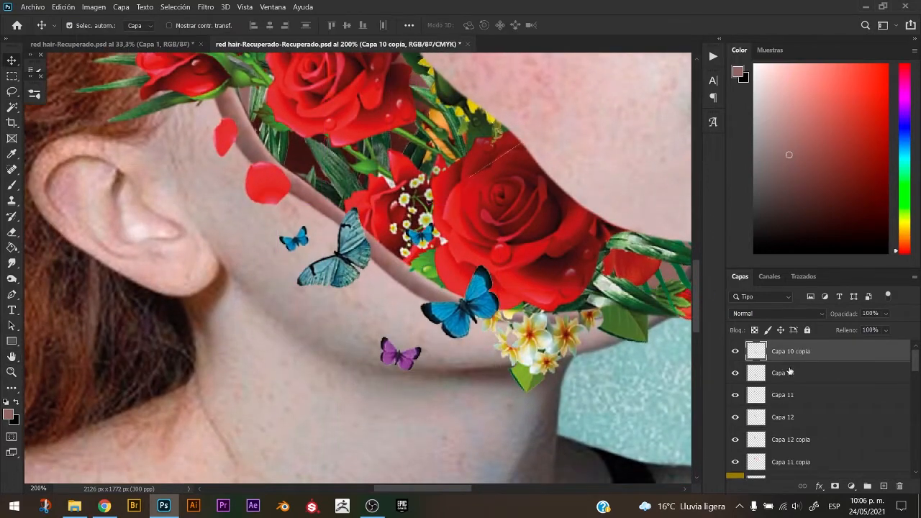
click(789, 372)
key(ctrl+t)
drag(461, 288, 485, 327)
mouse_move(569, 248)
mouse_down()
mouse_move(564, 220)
mouse_move(561, 232)
mouse_up()
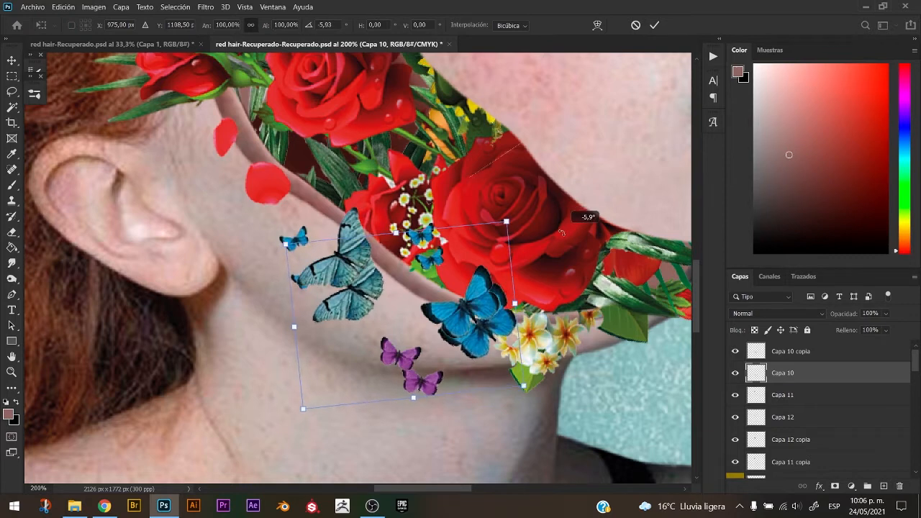
key(Return)
Turn the offset jaw butterflies on Capa 10 black by lowering their lightness with Hue/Saturation.
key(ctrl+u)
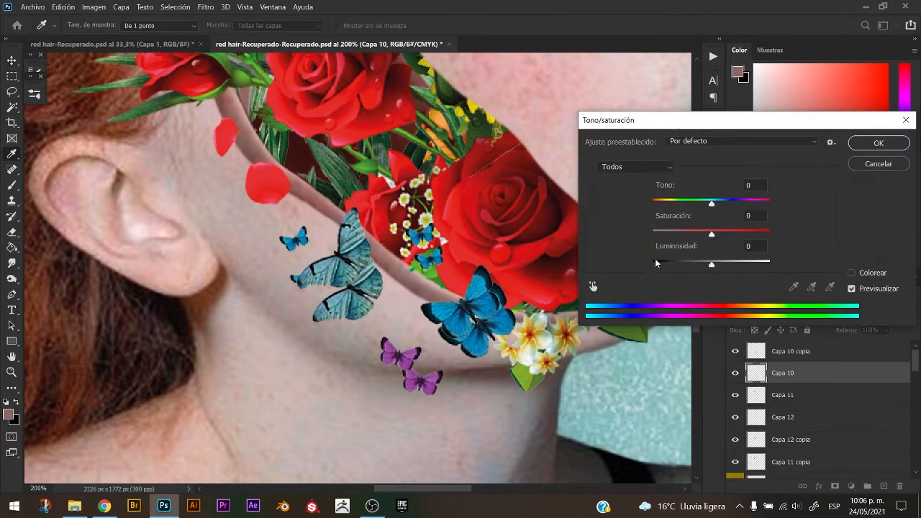
click(655, 261)
click(878, 142)
Blur the black jaw butterflies with a 2.0 px Gaussian Blur and set Capa 10's opacity to 30%.
click(206, 7)
mouse_move(230, 135)
click(425, 213)
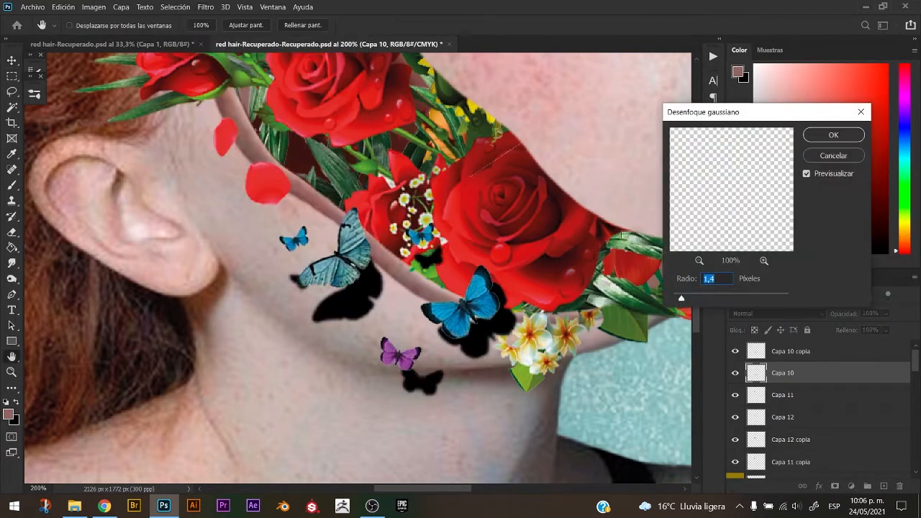
drag(687, 298, 688, 299)
click(815, 137)
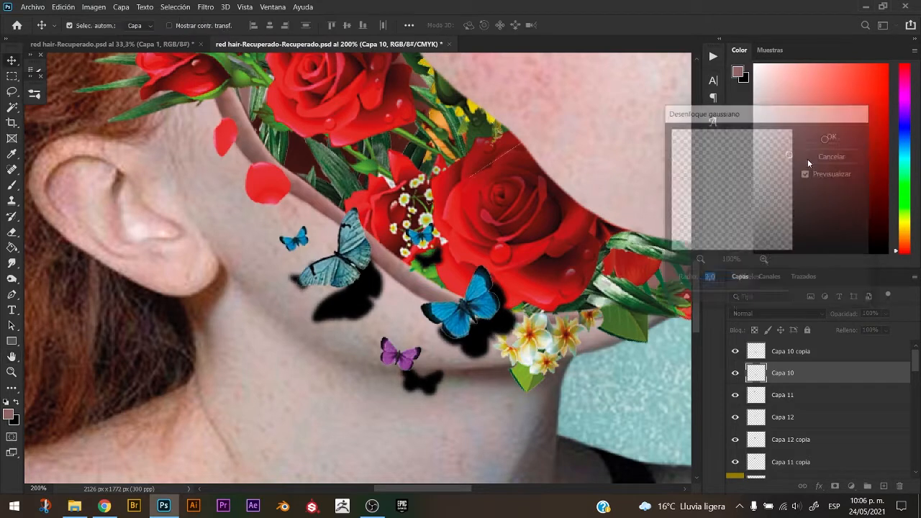
drag(857, 315, 849, 317)
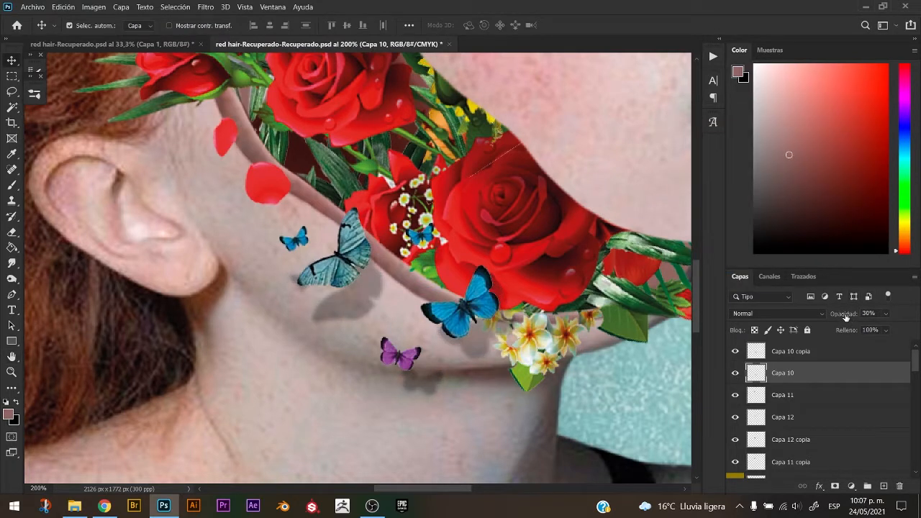
Load the Capa 10 shadows as a selection and tint them dark reddish brown with the Brush tool.
ctrl+click(767, 373)
key(b)
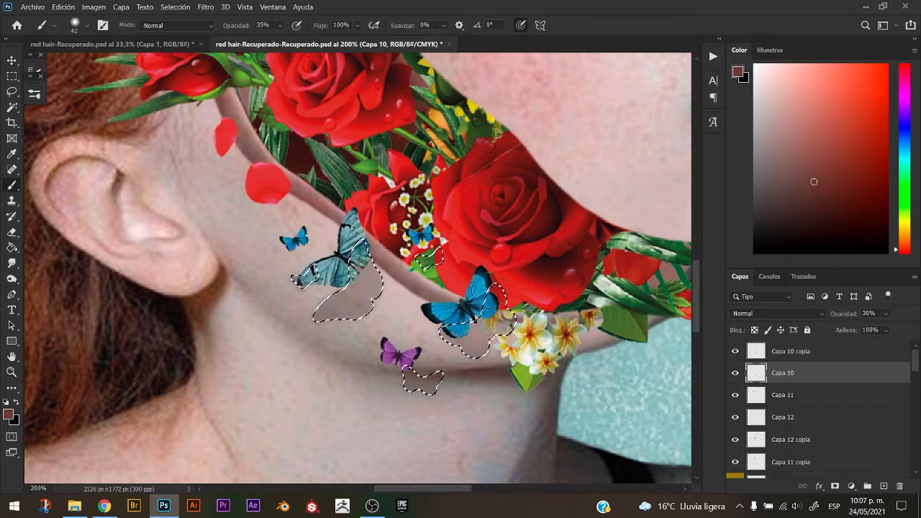
key(ctrl+d)
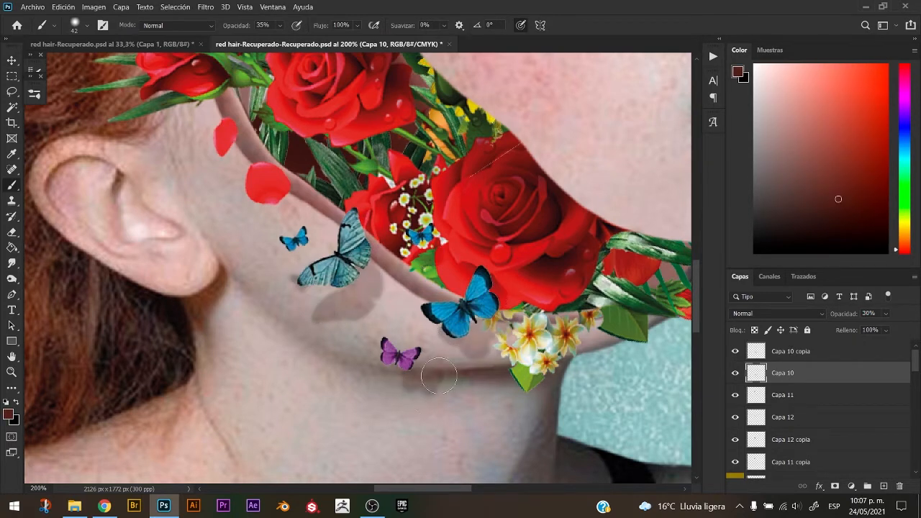
Soften the jaw butterfly shadows further with a Gaussian Blur of about 3 px and set Capa 10's opacity to 29%.
key(ctrl+minus)
key(ctrl+minus)
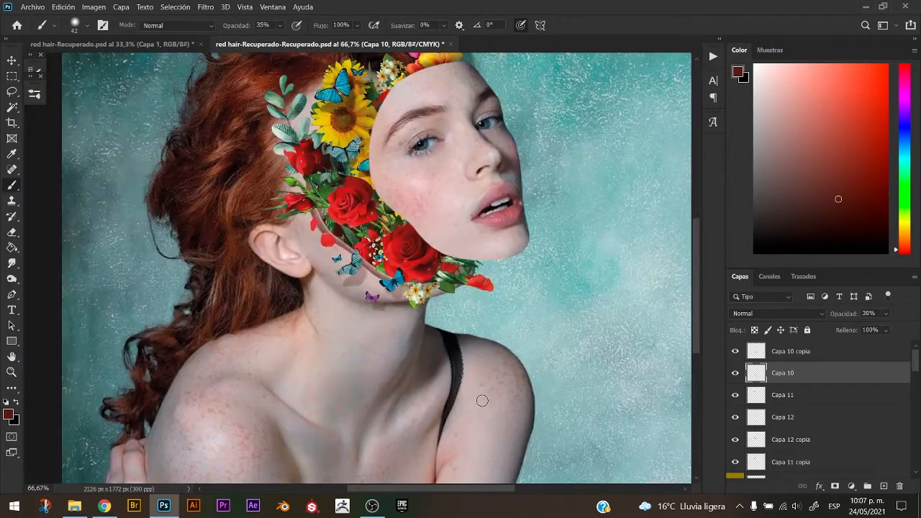
key(space)
drag(611, 252, 617, 305)
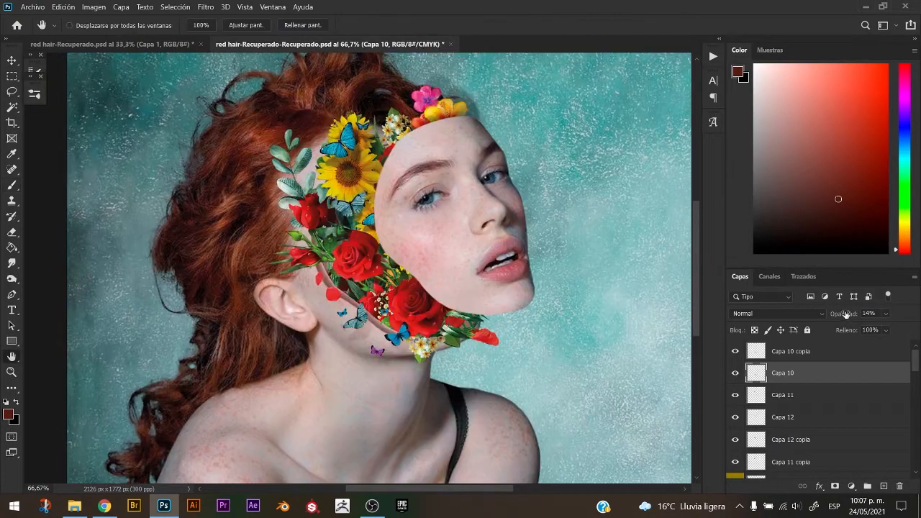
key(ctrl+plus)
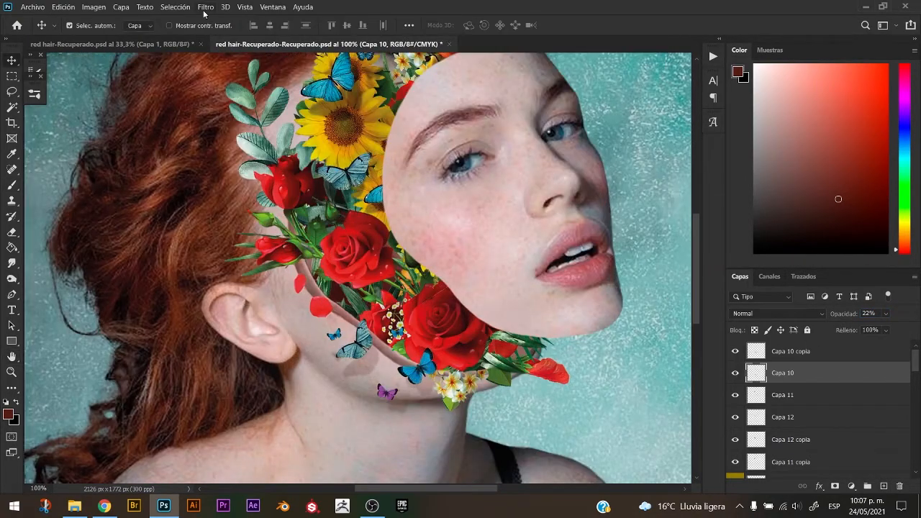
click(206, 7)
mouse_move(225, 133)
click(411, 212)
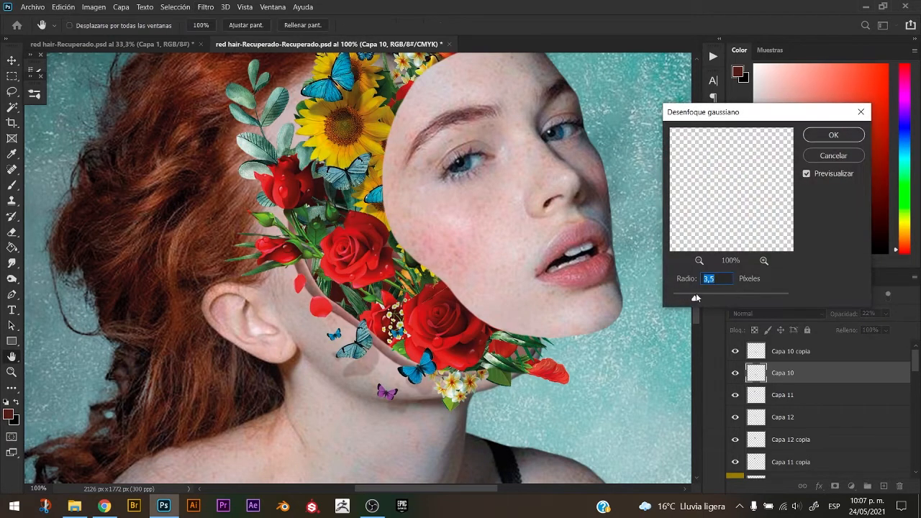
key(Return)
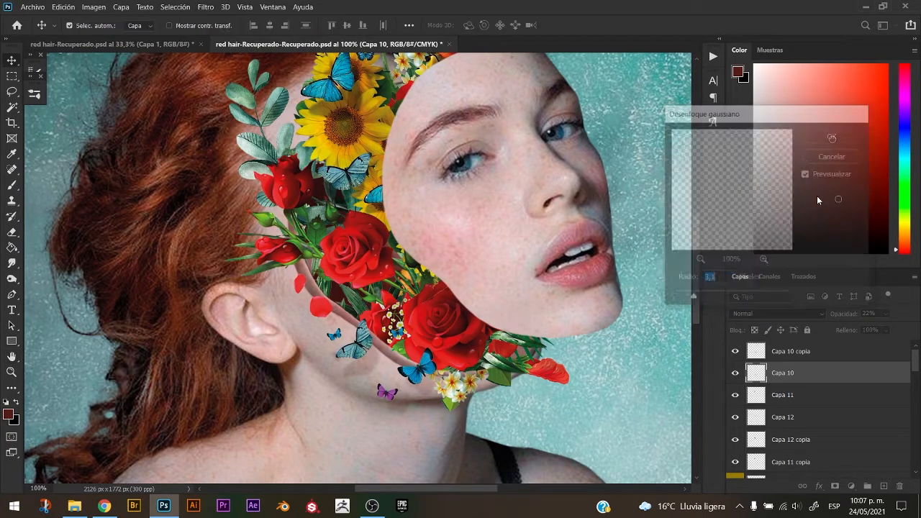
drag(834, 315, 847, 315)
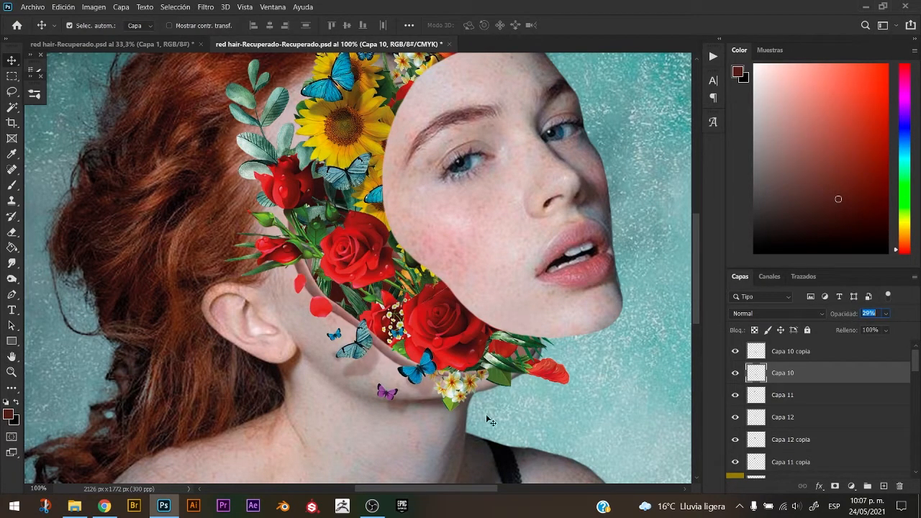
Move the selected shadow of the purple butterfly farther down onto the neck and deselect it.
key(ctrl+t)
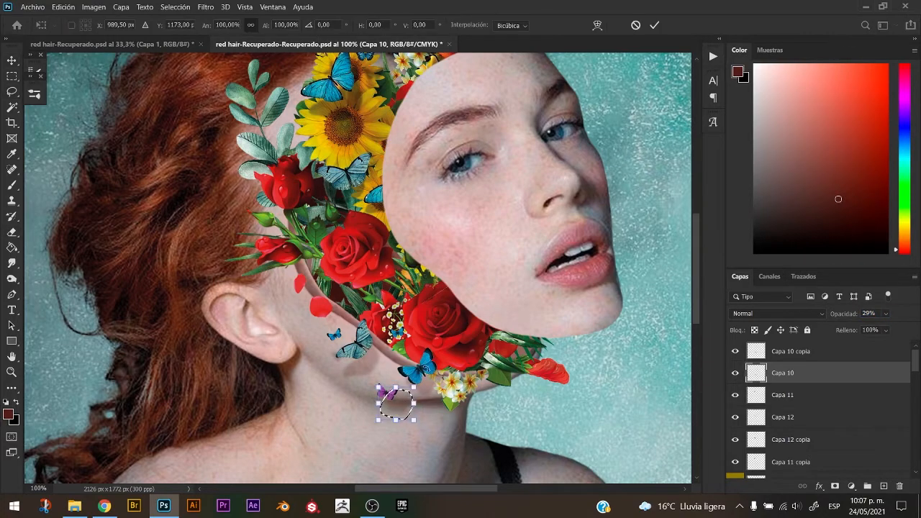
drag(400, 403, 406, 417)
key(Return)
key(ctrl+f)
key(Escape)
key(ctrl+d)
key(ctrl+minus)
key(ctrl+minus)
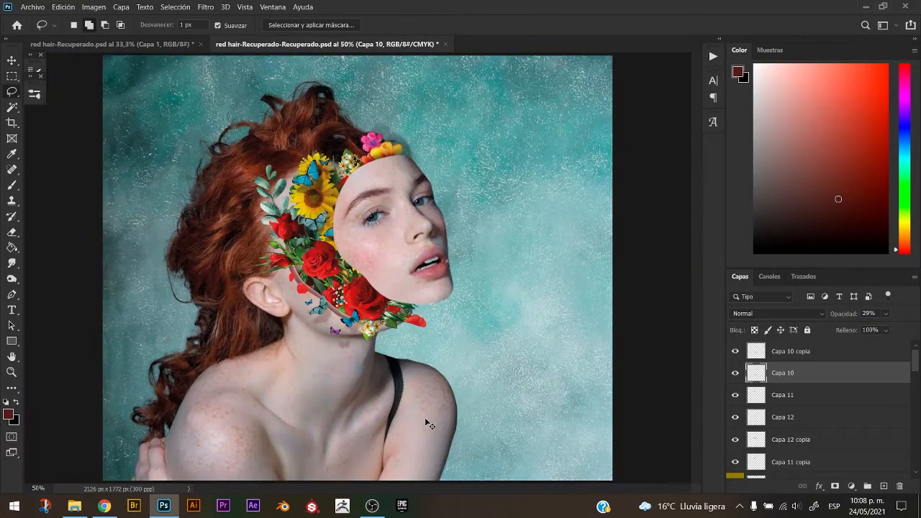
key(ctrl+0)
Add a Brightness/Contrast adjustment clipped to the woman's body layer Capa 1, with its mask black.
key(v)
click(425, 418)
click(850, 485)
click(833, 310)
drag(769, 208, 786, 231)
click(768, 341)
drag(747, 208, 750, 207)
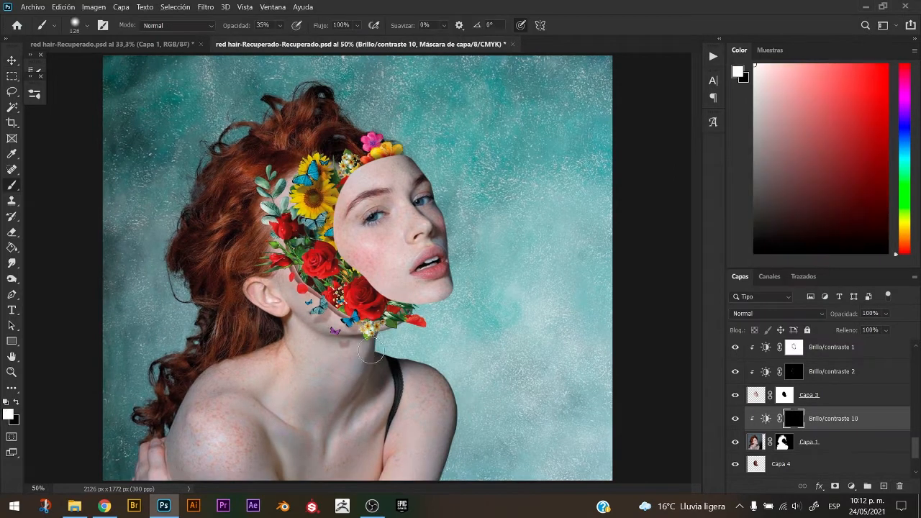
Paint white on the Brillo/contraste 10 mask over the neck, chest and strap-side shoulder at 35% brush opacity.
drag(370, 351, 356, 411)
mouse_move(416, 371)
mouse_down()
mouse_move(447, 455)
mouse_move(430, 487)
mouse_up()
mouse_move(384, 468)
mouse_down()
mouse_move(395, 327)
mouse_move(345, 364)
mouse_up()
key(ctrl+plus)
alt+right_click(273, 309)
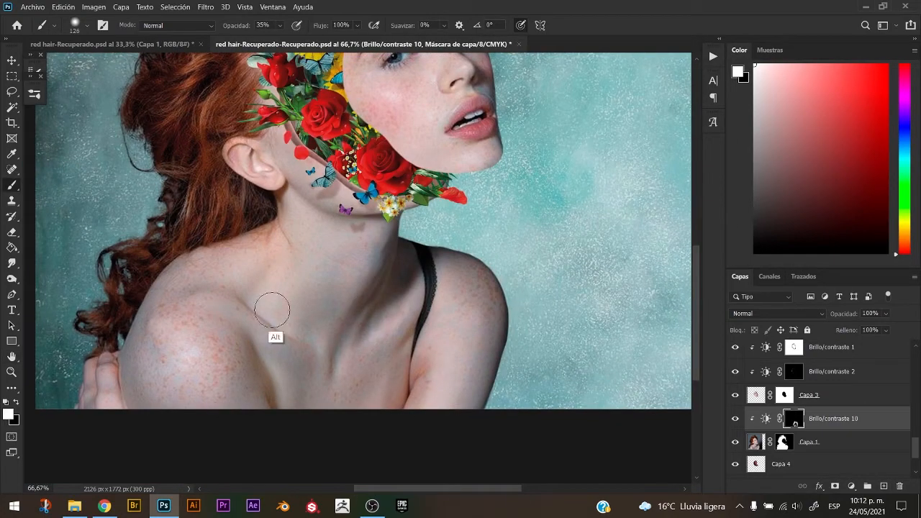
Extend the white mask painting along the collarbone and the fold beside the near shoulder.
drag(269, 306, 289, 324)
key(x)
key(x)
drag(275, 378, 302, 417)
right_click(277, 394)
key(x)
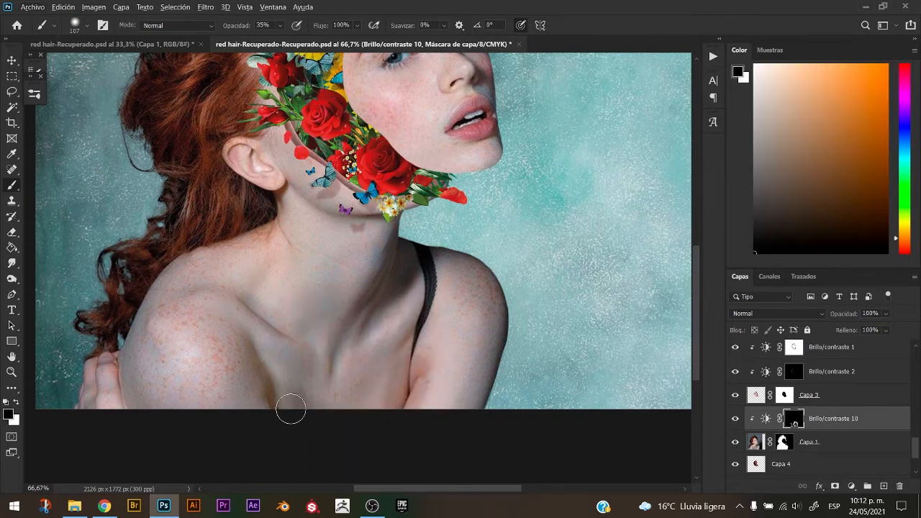
Refine the adjustment mask around the collarbone and shoulder, alternating black and white with brush opacities of 22% and 11%.
text(x)
text(22)
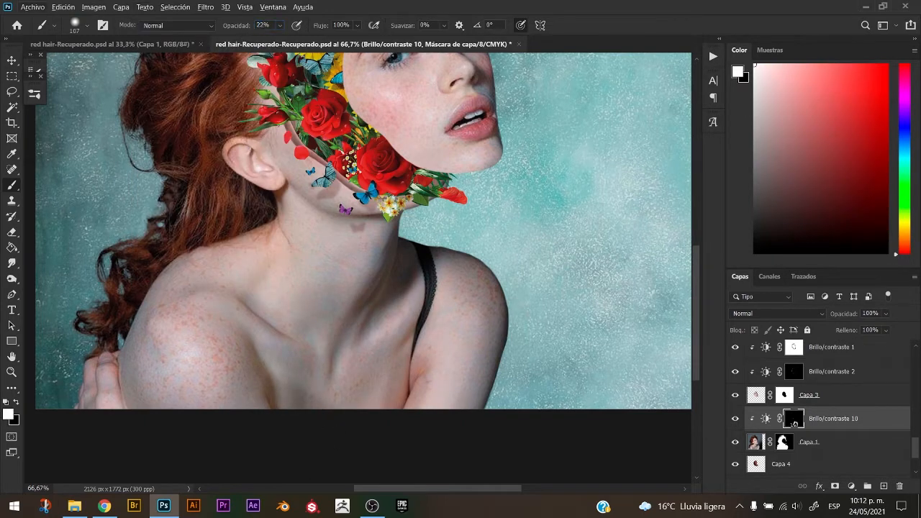
text(xx11x)
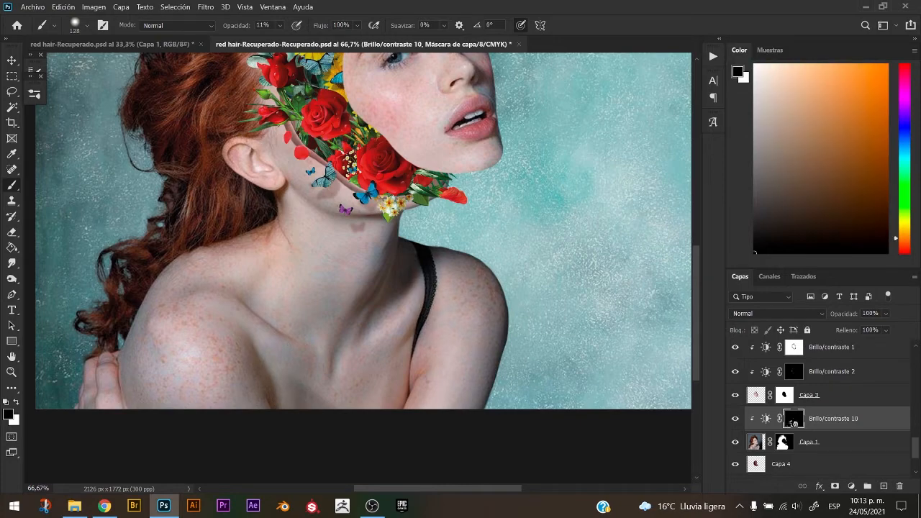
key(x)
key(x)
drag(264, 321, 246, 316)
key(x)
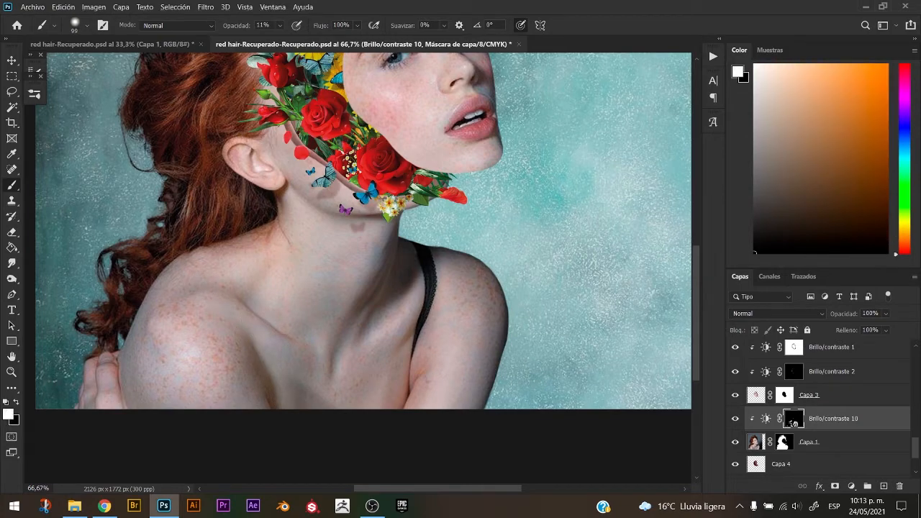
mouse_move(242, 151)
mouse_down()
mouse_move(244, 299)
mouse_move(202, 332)
mouse_up()
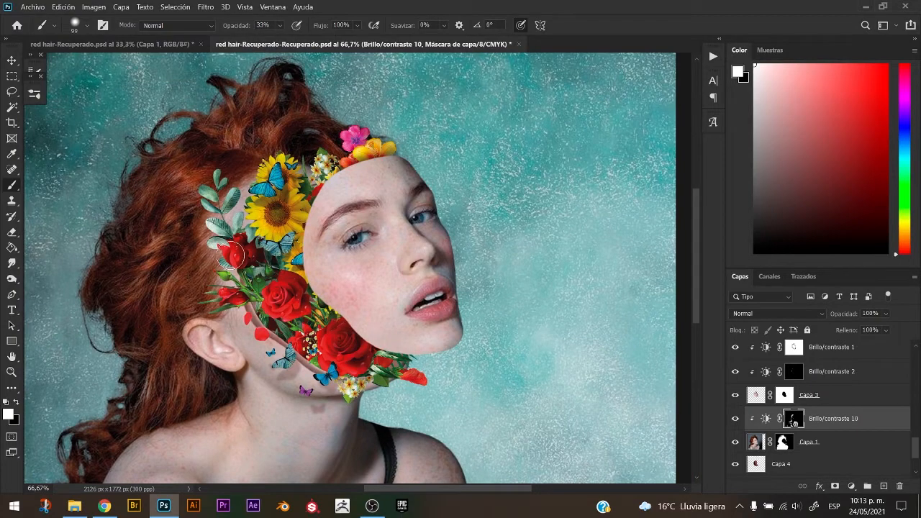
Paint white on the Brillo/contraste 10 mask along the hollow head's jaw and neck at 33% brush opacity.
drag(259, 333, 305, 376)
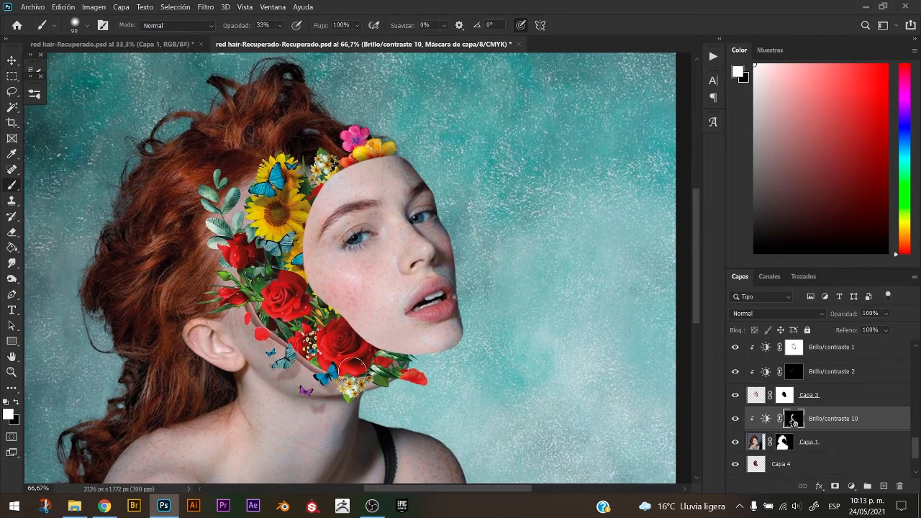
key(x)
key(x)
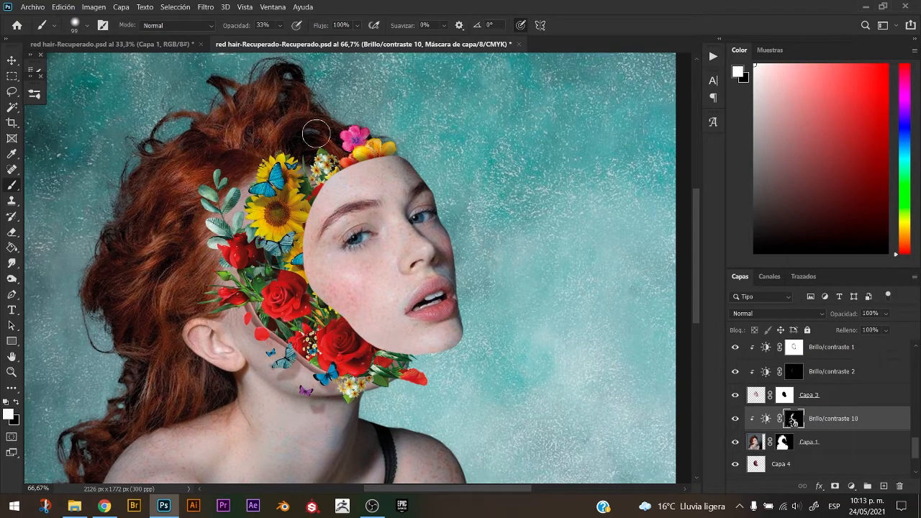
key(h)
drag(276, 403, 290, 208)
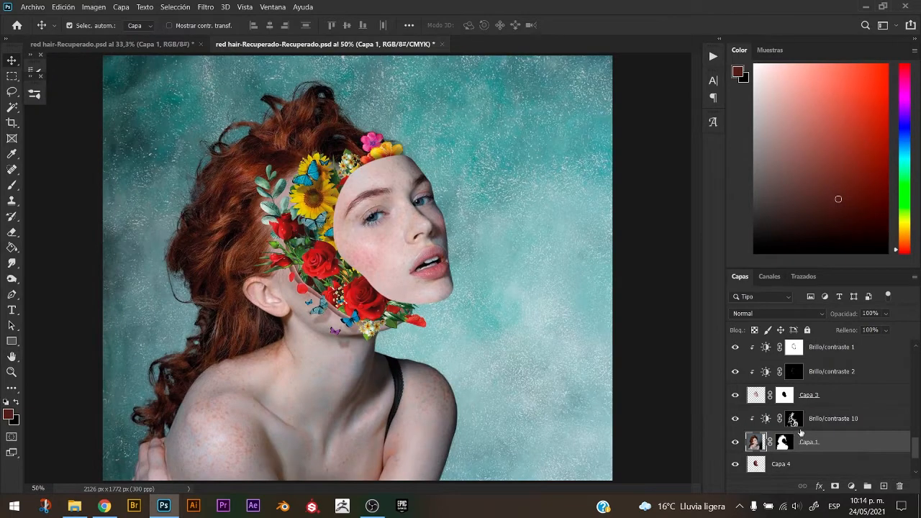
Add a Brightness/Contrast adjustment above Capa 1 with brightness 48 and contrast -18, and invert its mask to black.
click(764, 463)
click(851, 486)
click(785, 311)
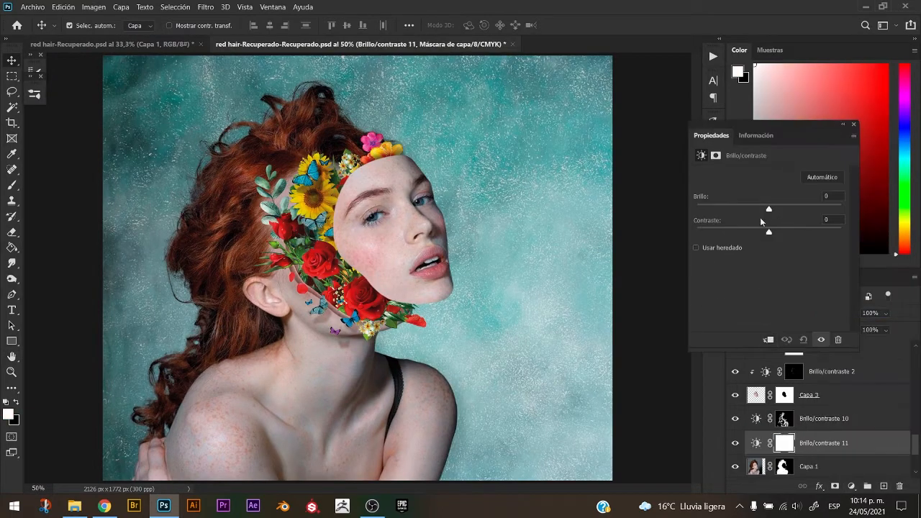
drag(769, 206, 793, 207)
drag(768, 231, 744, 231)
drag(794, 207, 792, 208)
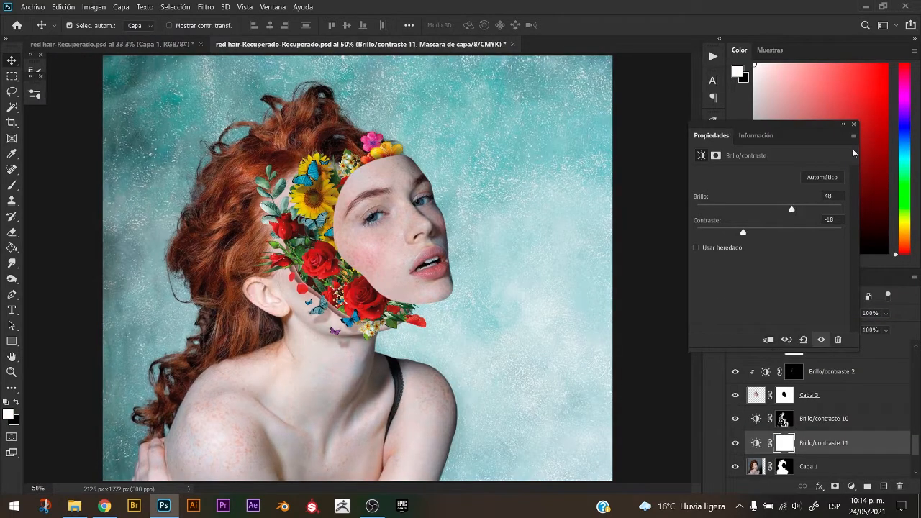
click(854, 125)
key(ctrl+i)
Paint white on the Brillo/contraste 11 mask to brighten the ear, neck and near shoulder, lowering brush opacity from 33% to 11%.
key(ctrl+plus)
key(b)
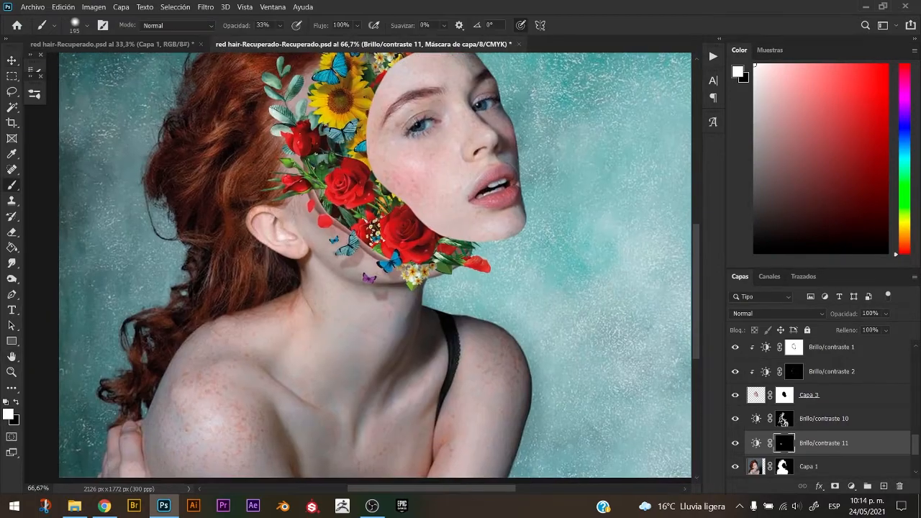
drag(254, 217, 240, 217)
text(11)
mouse_move(284, 389)
mouse_down()
mouse_move(298, 391)
mouse_move(266, 331)
mouse_move(259, 395)
mouse_up()
mouse_move(270, 390)
mouse_down()
mouse_move(298, 396)
mouse_move(282, 245)
mouse_move(291, 243)
mouse_up()
key(x)
key(x)
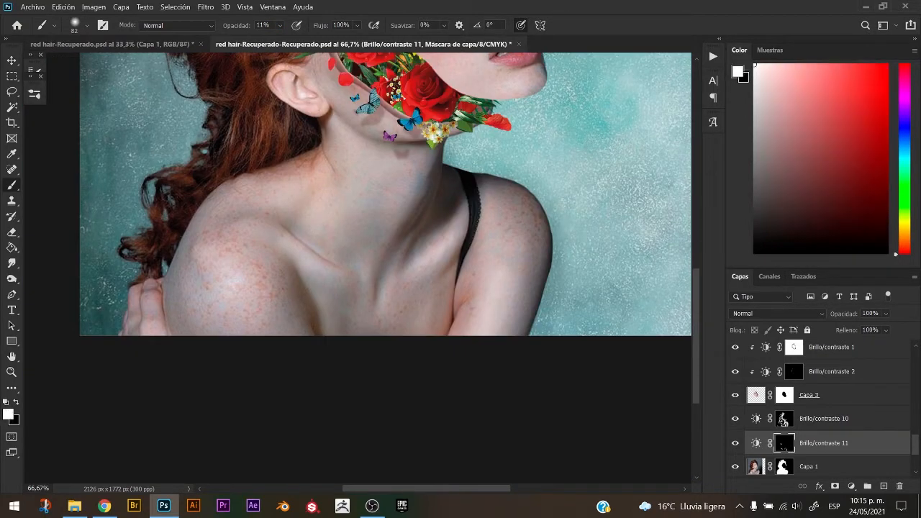
Refine the Brillo/contraste 11 mask over the collarbone, near shoulder and hand, alternating black and white at 11% opacity.
key(x)
key(x)
key(x)
key(x)
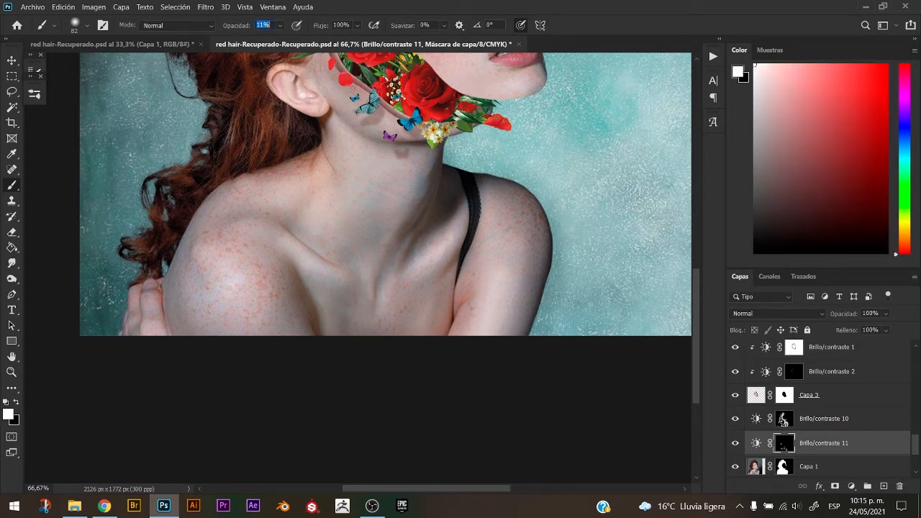
drag(429, 193, 433, 167)
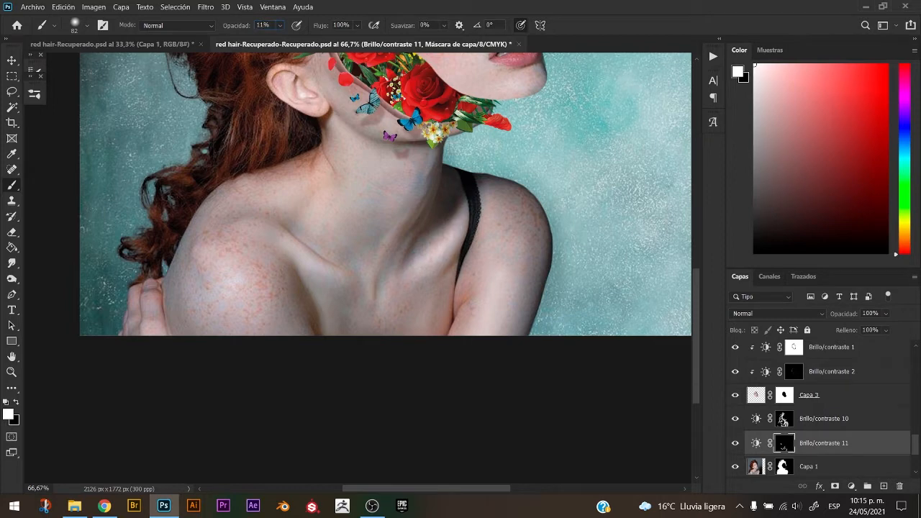
mouse_move(218, 295)
mouse_down()
mouse_move(229, 294)
mouse_move(240, 327)
mouse_up()
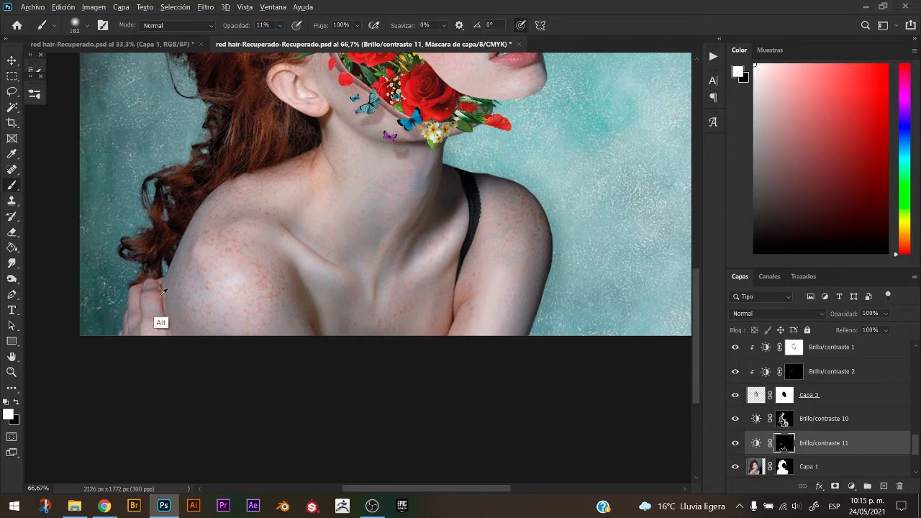
drag(149, 304, 121, 304)
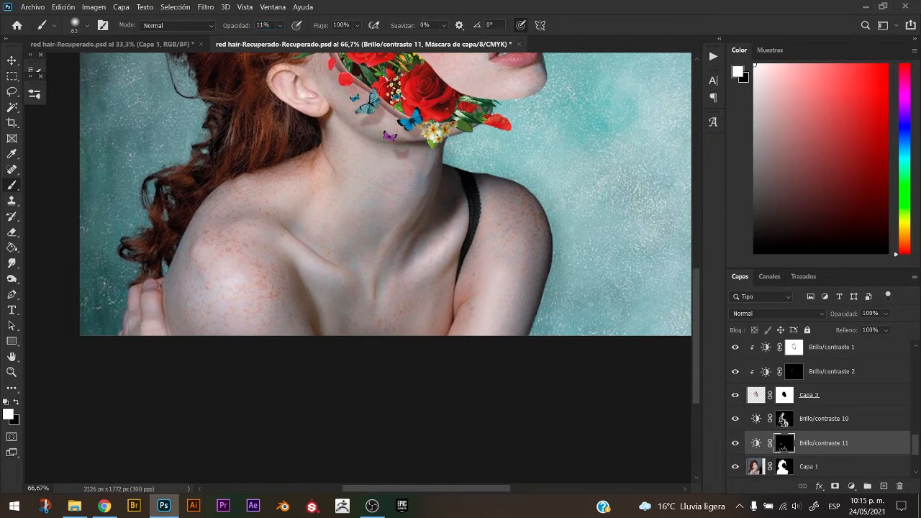
Touch up the highlight mask on the neck and chest, and compare the body with Brillo/contraste 10 and 11 toggled.
drag(302, 223, 246, 402)
drag(280, 294, 263, 295)
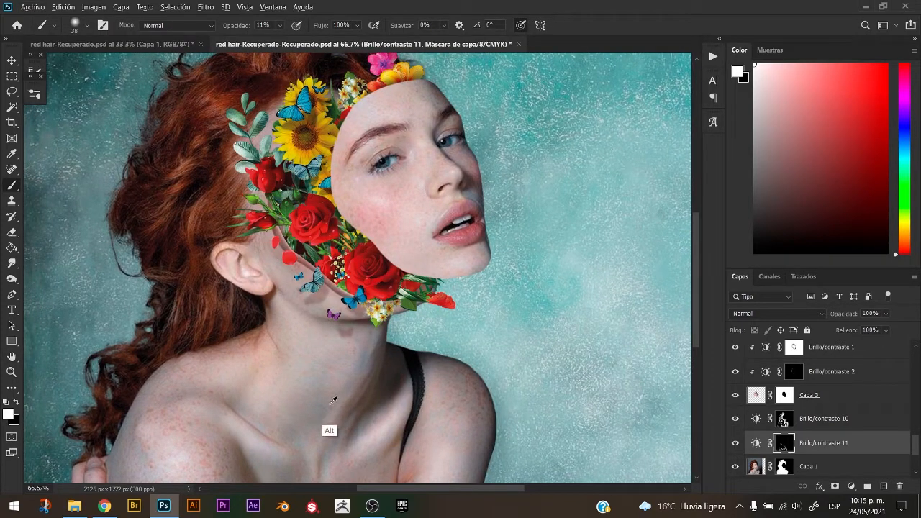
drag(367, 390, 346, 225)
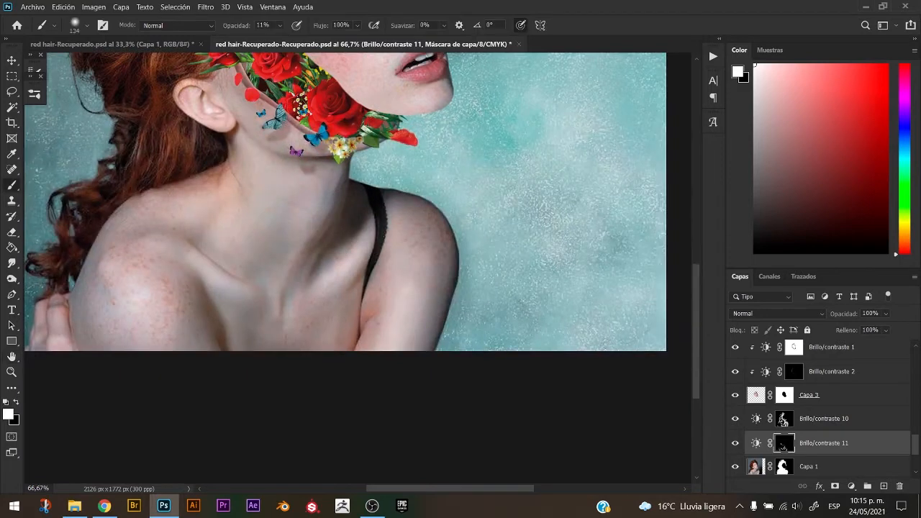
key(x)
key(x)
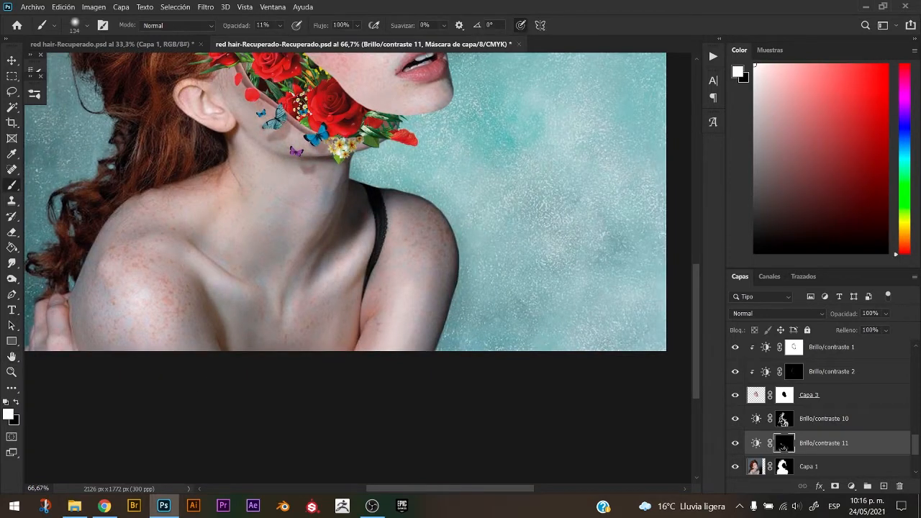
key(ctrl+minus)
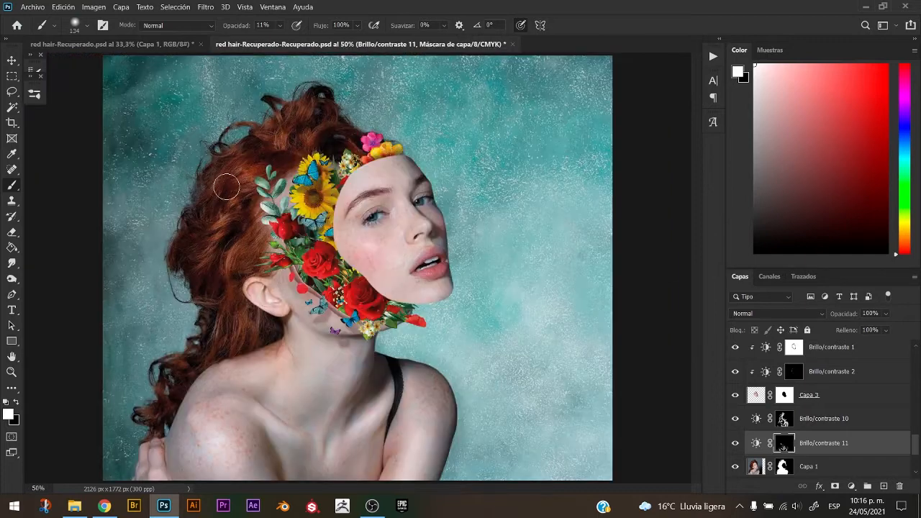
drag(734, 417, 737, 446)
Clip a Brightness/Contrast adjustment to the face layer Capa 3 copia with brightness -62 and contrast 10, and invert its mask.
key(v)
click(407, 251)
click(851, 486)
click(852, 312)
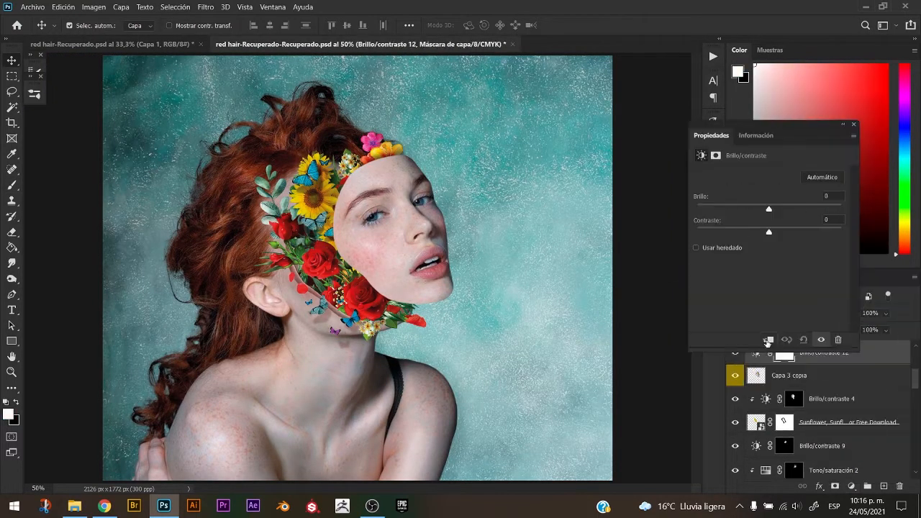
click(767, 341)
drag(768, 209, 739, 209)
drag(768, 232, 787, 231)
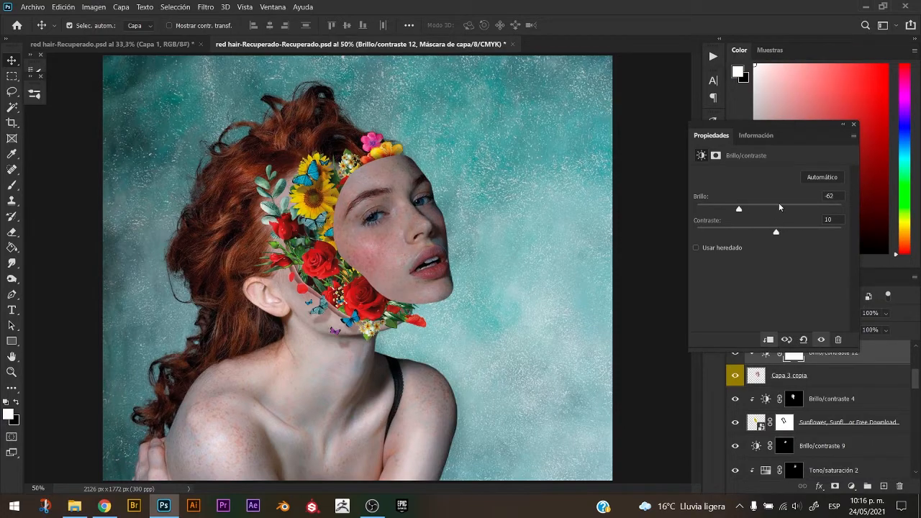
click(855, 126)
key(ctrl+i)
Paint white on the Brillo/contraste 12 mask down the face's far edge from forehead to chin at 11% opacity.
key(ctrl+plus)
key(ctrl+plus)
drag(397, 174, 399, 236)
key(b)
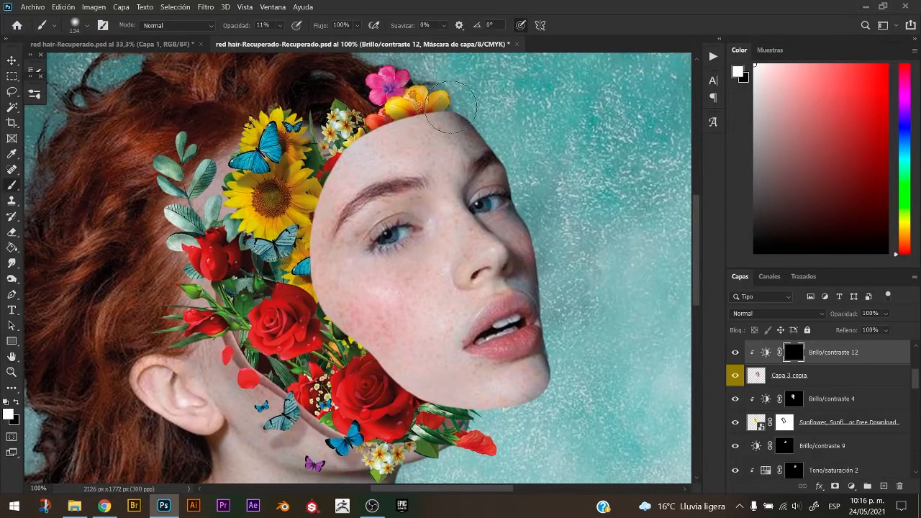
mouse_move(480, 133)
mouse_down()
mouse_move(567, 325)
mouse_move(523, 423)
mouse_up()
drag(547, 352, 522, 353)
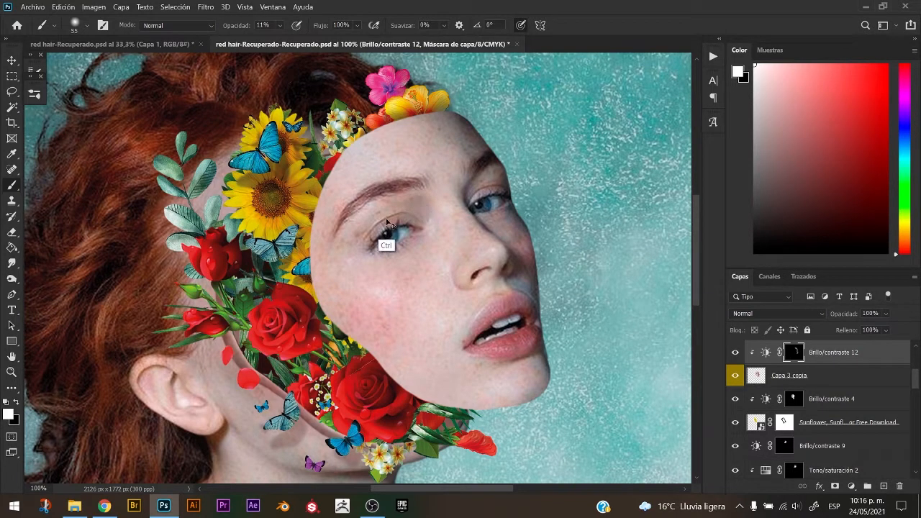
Refine the Brillo/contraste 12 mask around the eyes, nose and far cheek, alternating black and white with varied brush sizes.
drag(374, 243, 394, 243)
key(x)
key(x)
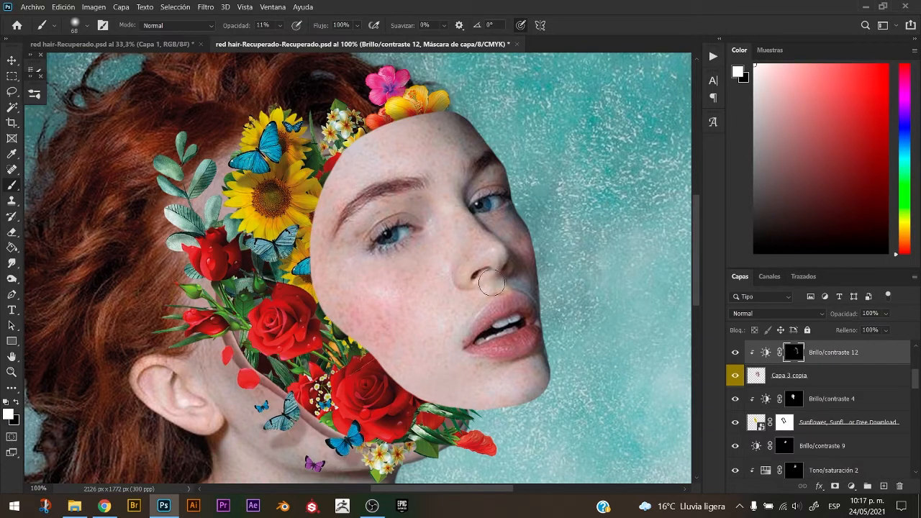
drag(467, 173, 507, 173)
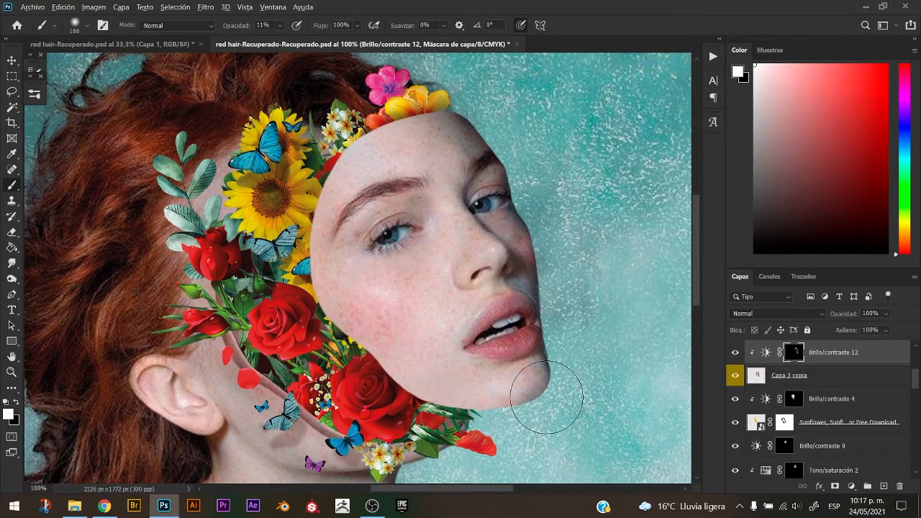
drag(434, 240, 362, 247)
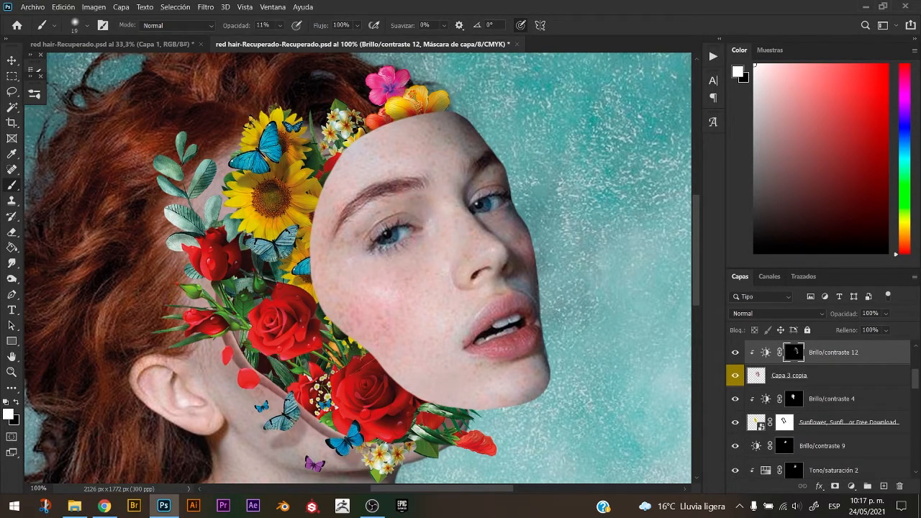
drag(360, 208, 374, 211)
key(x)
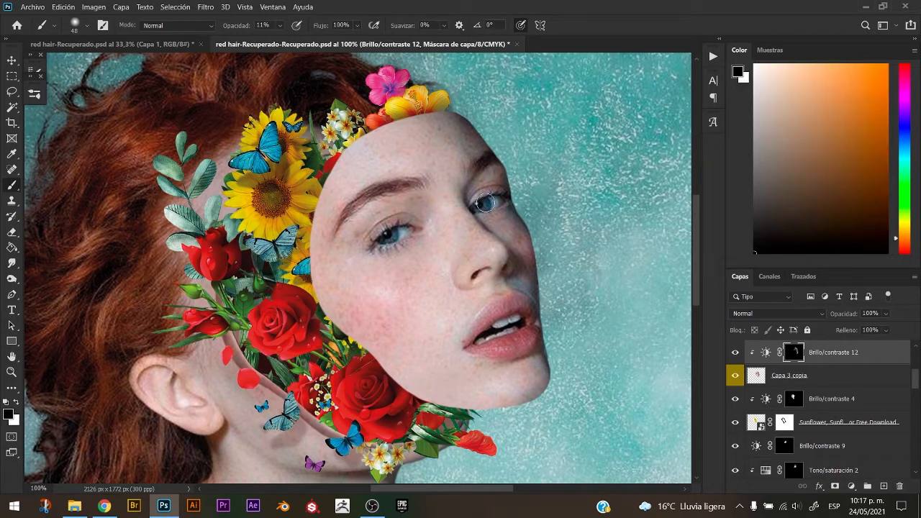
key(x)
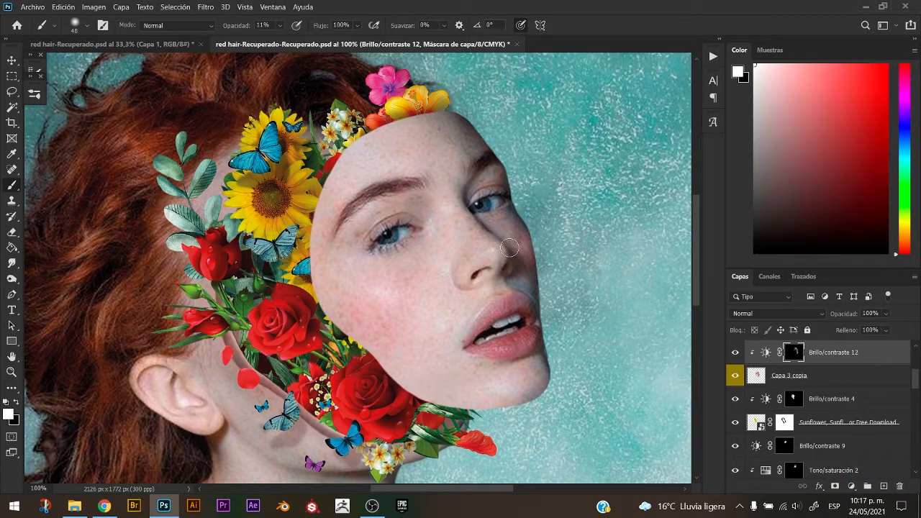
key(x)
key(x)
key(x)
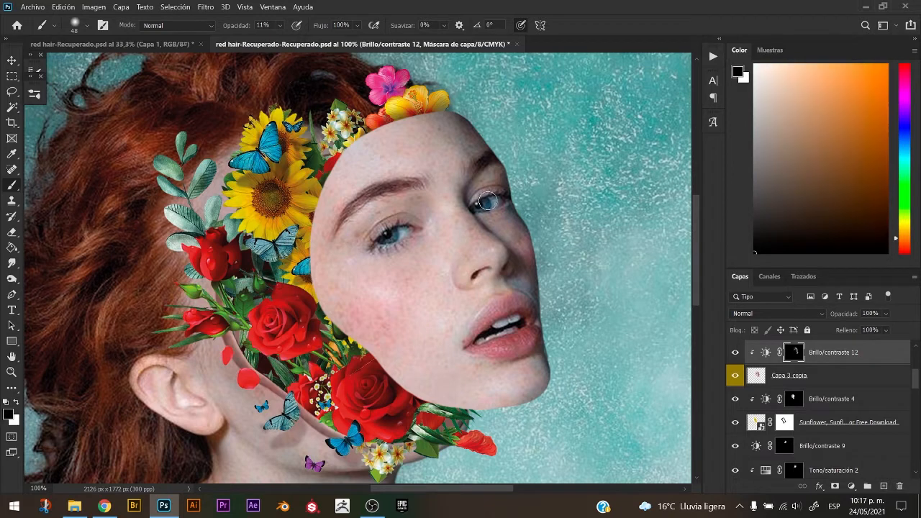
Clip a second Brightness/Contrast adjustment to Capa 3 copia with brightness 23 and contrast -8, and invert its mask to black.
click(789, 375)
click(851, 486)
click(834, 312)
mouse_move(768, 209)
mouse_down()
mouse_move(792, 209)
mouse_move(783, 208)
mouse_up()
drag(780, 232, 757, 232)
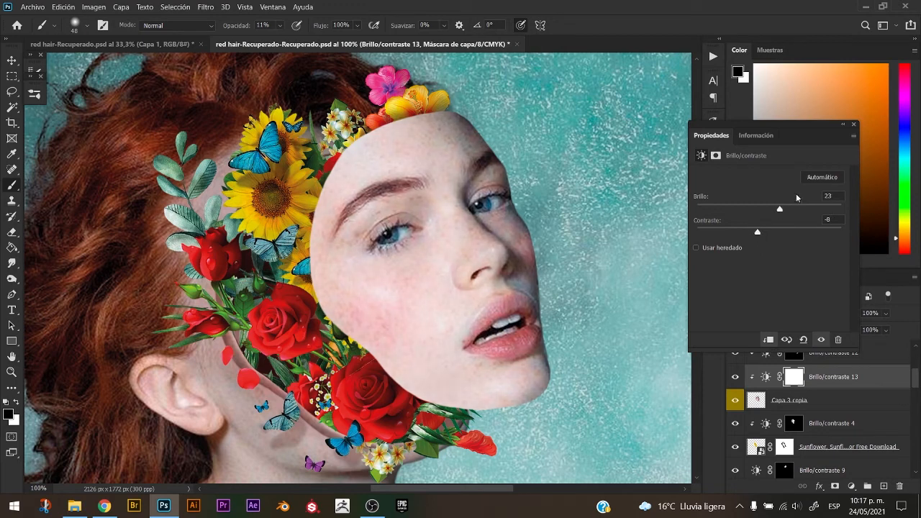
click(854, 124)
key(ctrl+i)
Paint white over the cheek on the Brillo/contraste 13 mask at 22% opacity, and touch up the Brillo/contraste 12 mask.
key(x)
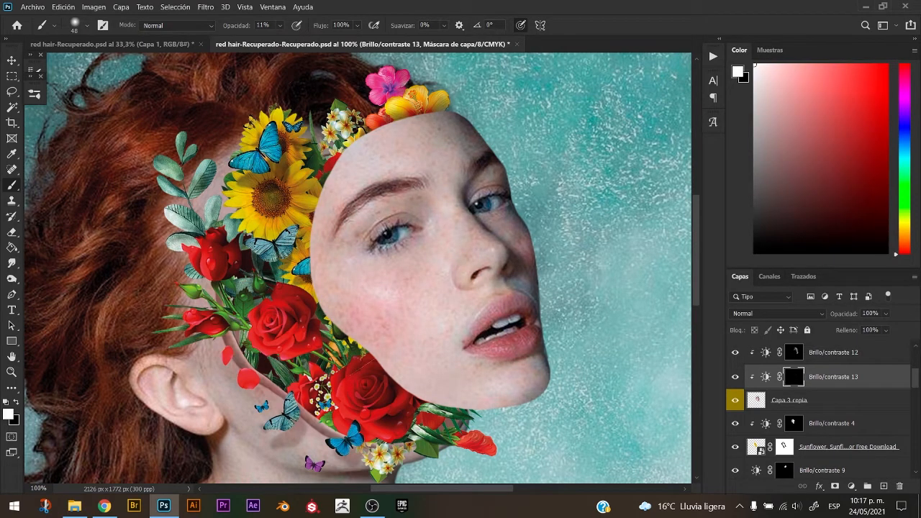
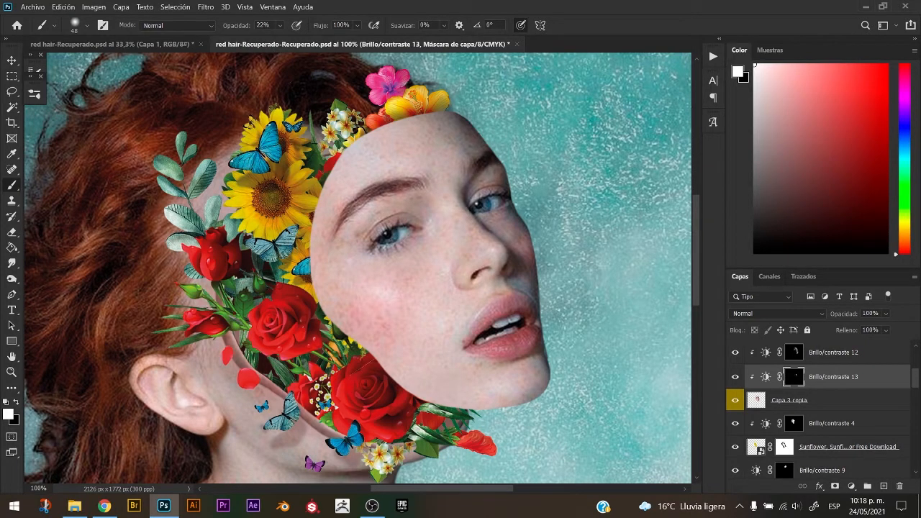
click(380, 335)
click(795, 357)
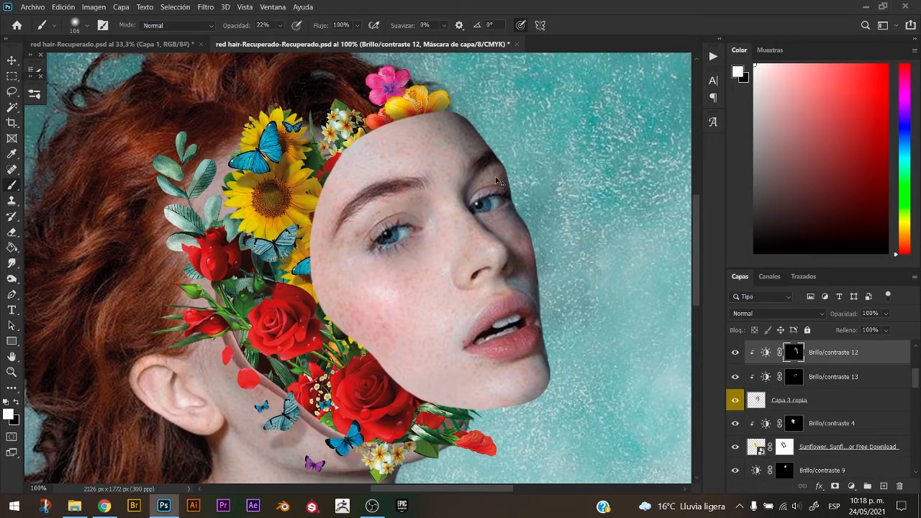
key(x)
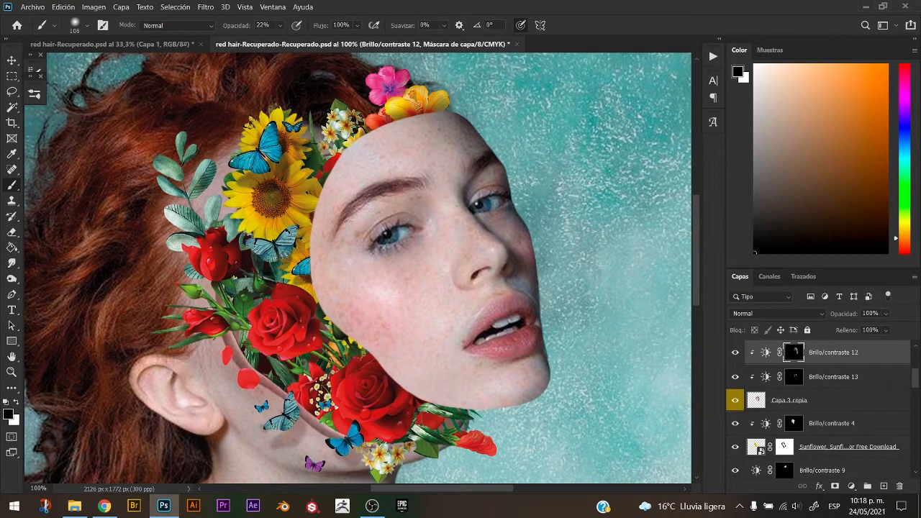
click(792, 375)
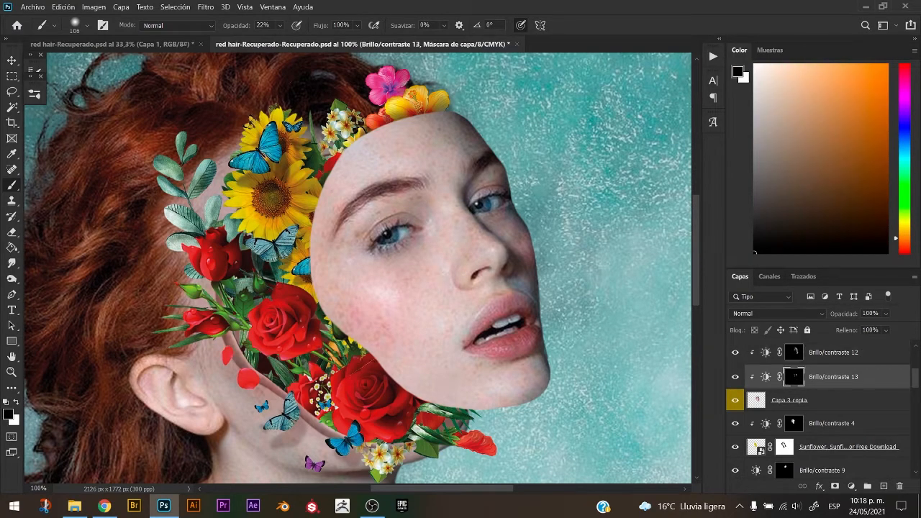
Darken the near cheek and jaw on the Brillo/contraste 12 mask with white, enlarging the brush and softening with black.
click(794, 353)
key(x)
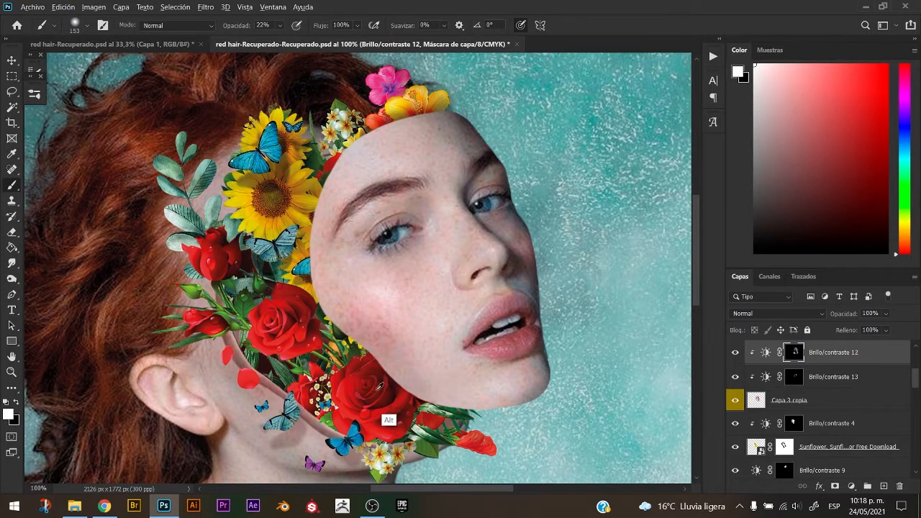
drag(348, 364, 392, 364)
key(x)
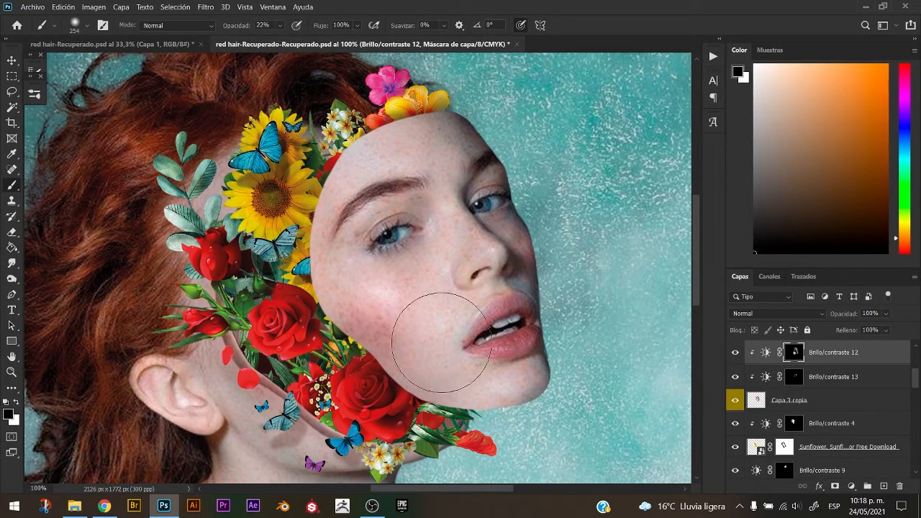
Paint white on the Brillo/contraste 13 mask to brighten the cheek beside the mouth.
click(794, 376)
key(x)
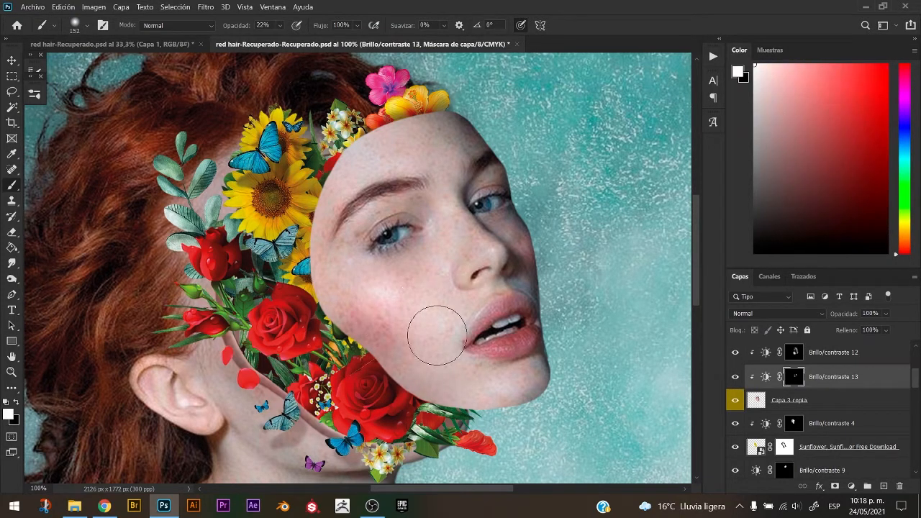
mouse_move(441, 324)
mouse_down()
mouse_move(407, 331)
mouse_move(756, 366)
mouse_move(393, 323)
mouse_up()
Select Capa 3 copia and set up the Dodge tool with a small brush, the midtones range and 13% exposure.
click(783, 397)
key(o)
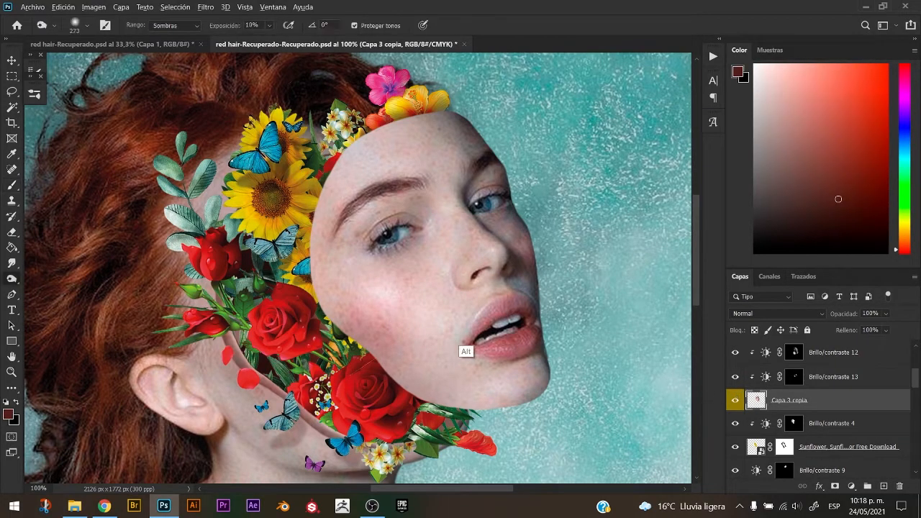
drag(472, 329, 406, 334)
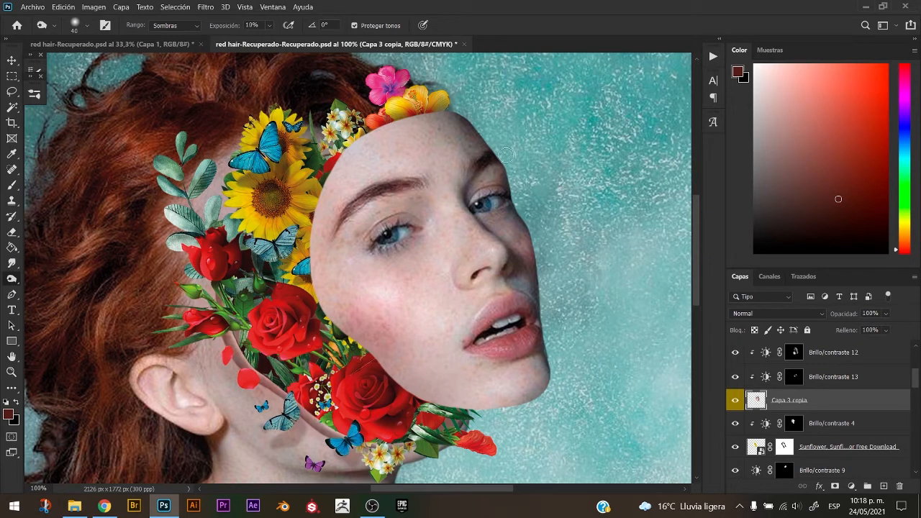
right_click(15, 282)
click(72, 291)
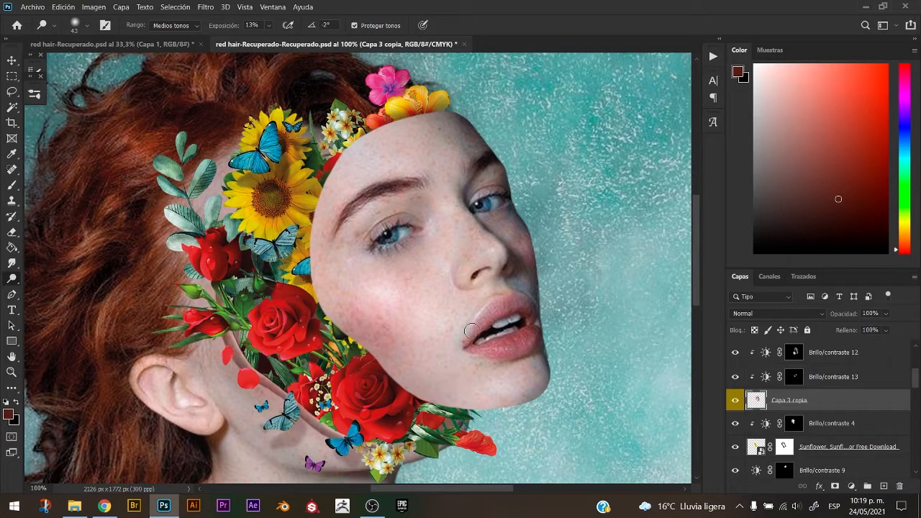
key(ctrl+0)
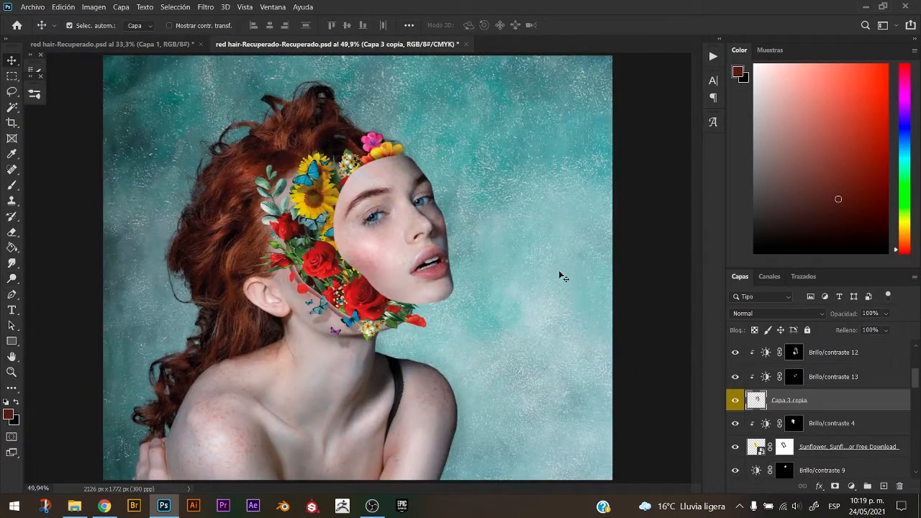
Duplicate the face layer Capa 3 copia and shift the lower copy slightly left so it shows behind the face.
key(ctrl+j)
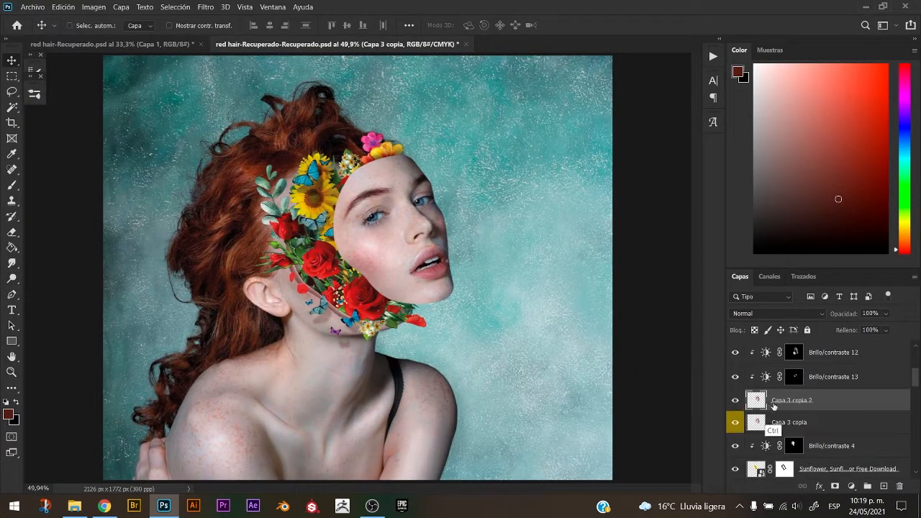
click(781, 423)
key(ctrl+t)
drag(437, 230, 424, 232)
key(Return)
Darken the offset face copy to solid black by lowering its Hue/Saturation lightness to the minimum.
key(ctrl+u)
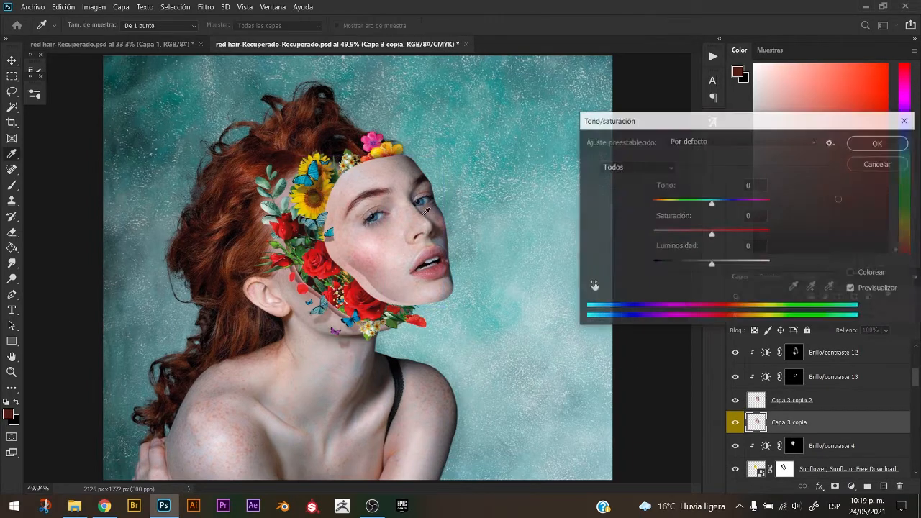
drag(712, 264, 619, 269)
click(877, 142)
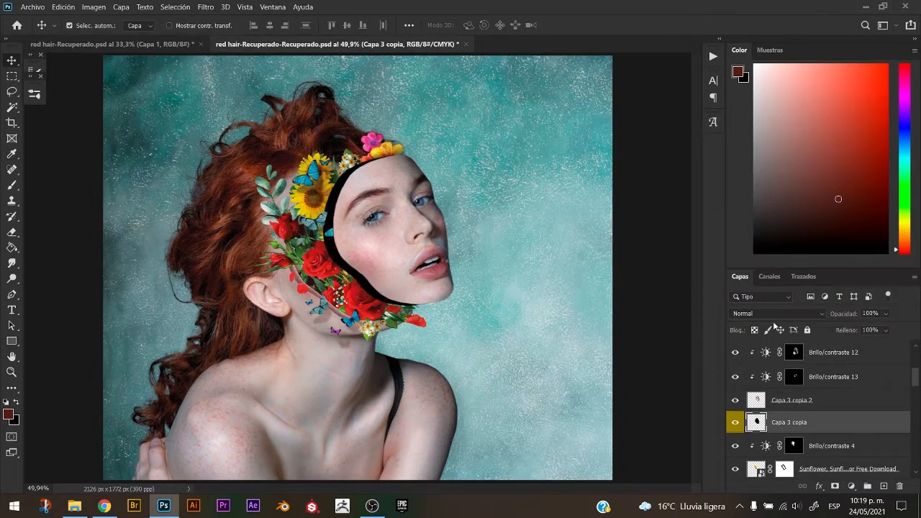
Load the outline of Capa 3 copia as a selection and fill it with a very dark red.
ctrl+click(756, 423)
key(b)
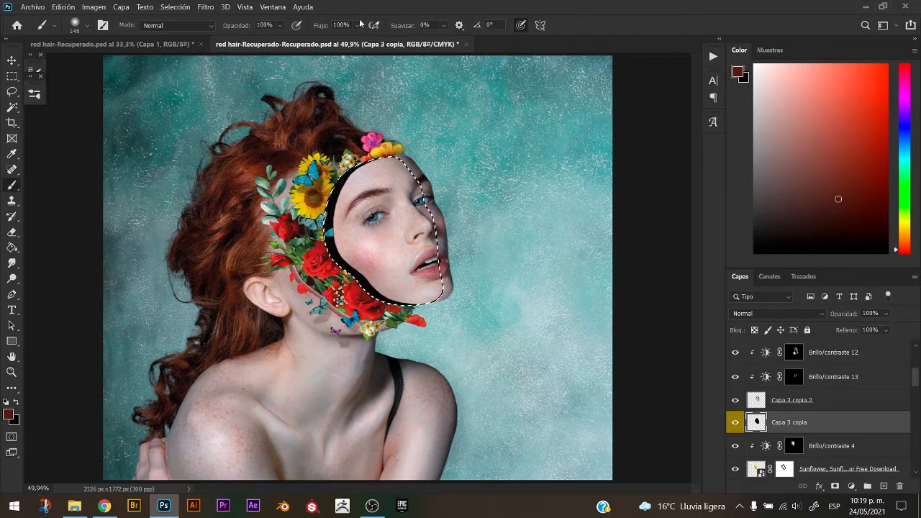
key(alt+BackSpace)
click(840, 214)
key(alt+BackSpace)
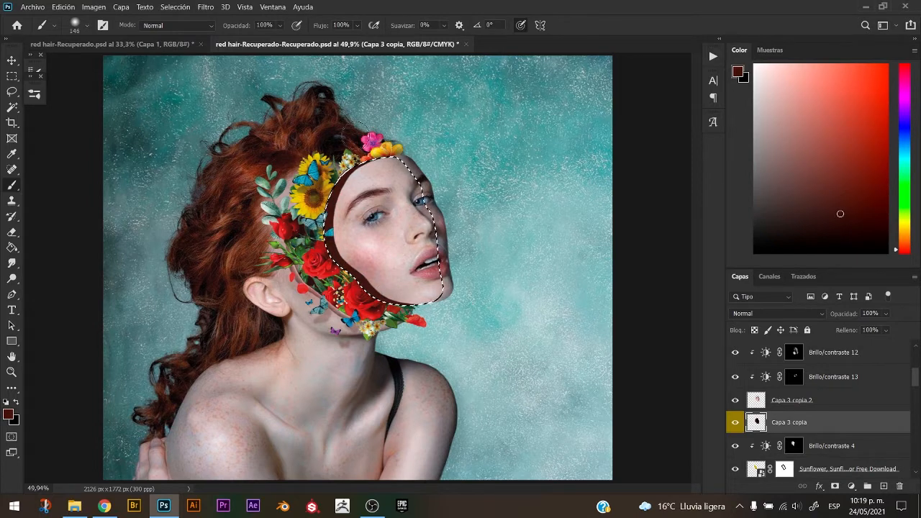
Deselect the shape and soften the dark face shadow on Capa 3 copia with a Gaussian Blur.
key(ctrl+d)
key(v)
click(206, 7)
mouse_move(238, 135)
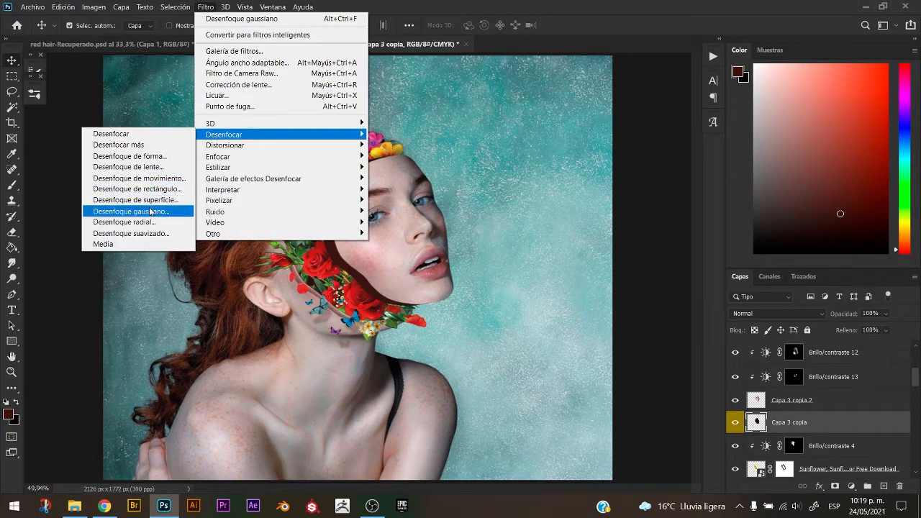
click(151, 212)
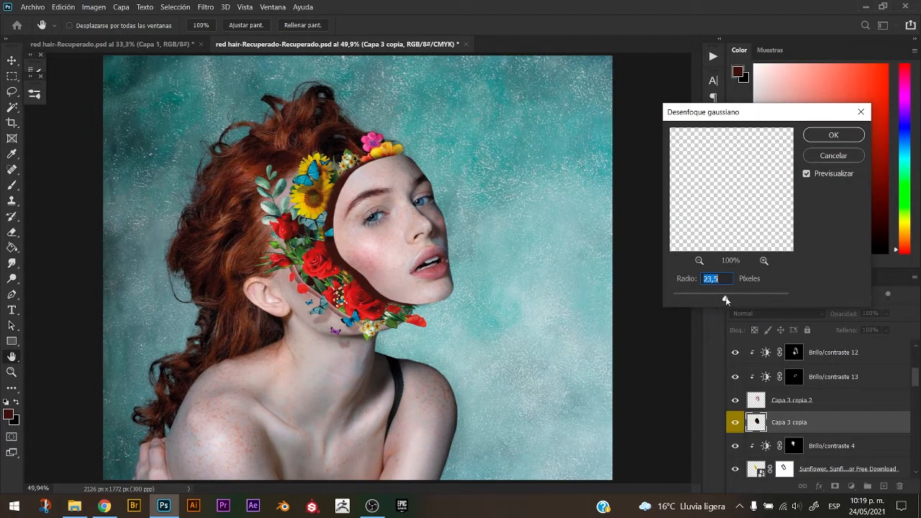
drag(726, 299, 720, 299)
click(804, 134)
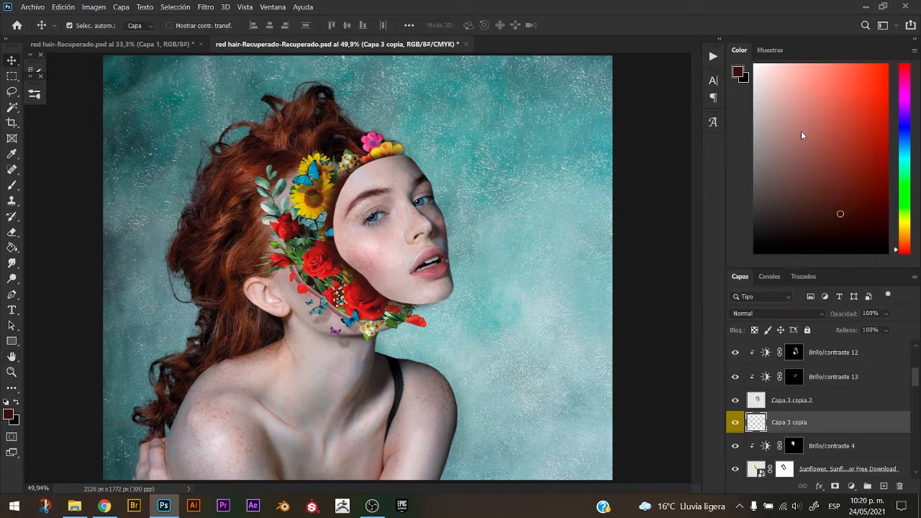
Set the face shadow layer Capa 3 copia to Hard Light (Luz fuerte) blending at 60% opacity.
click(752, 314)
click(756, 353)
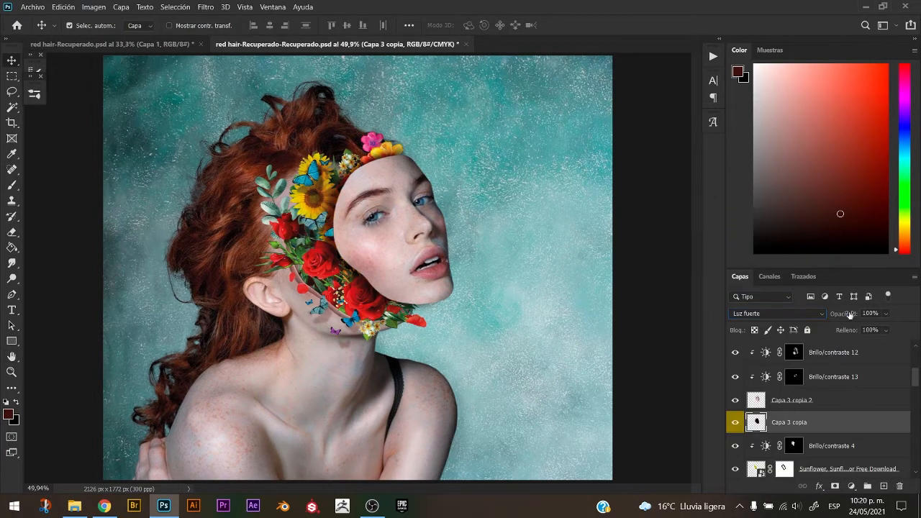
mouse_move(850, 314)
mouse_down()
mouse_move(839, 317)
mouse_move(847, 316)
mouse_up()
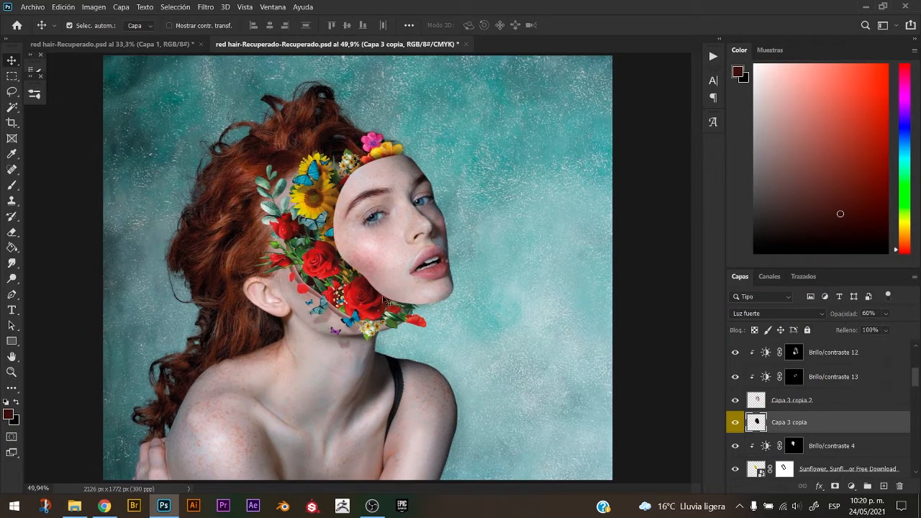
click(206, 7)
mouse_move(225, 134)
click(422, 208)
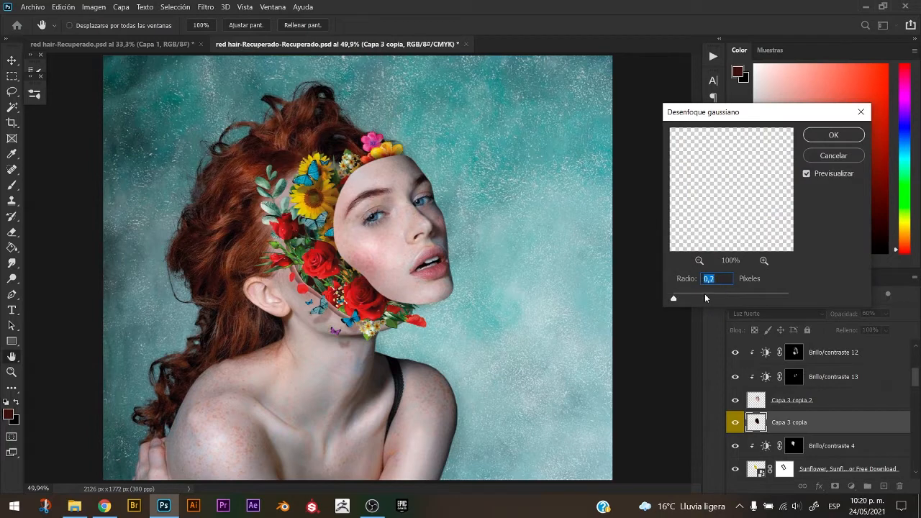
click(810, 160)
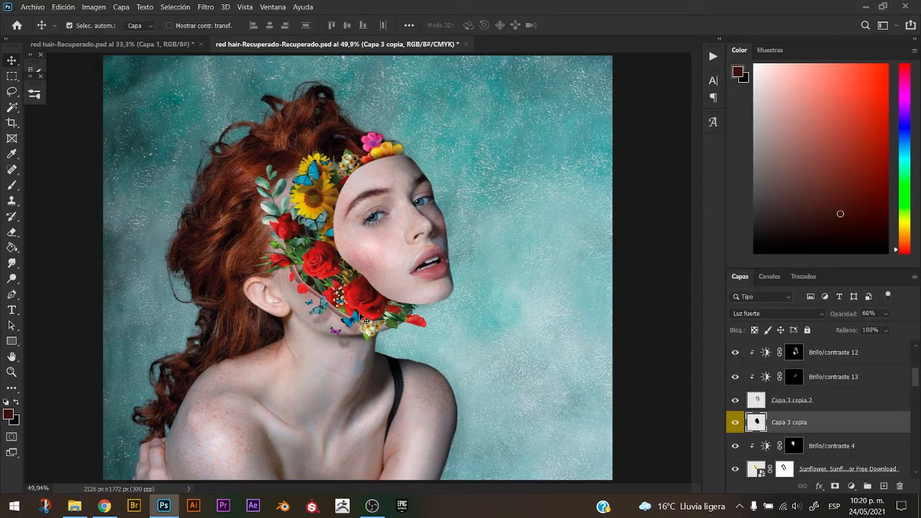
Limit the face shadow's white output level to 103 with Levels and set the layer's opacity to 100%.
key(ctrl+l)
drag(738, 269, 684, 265)
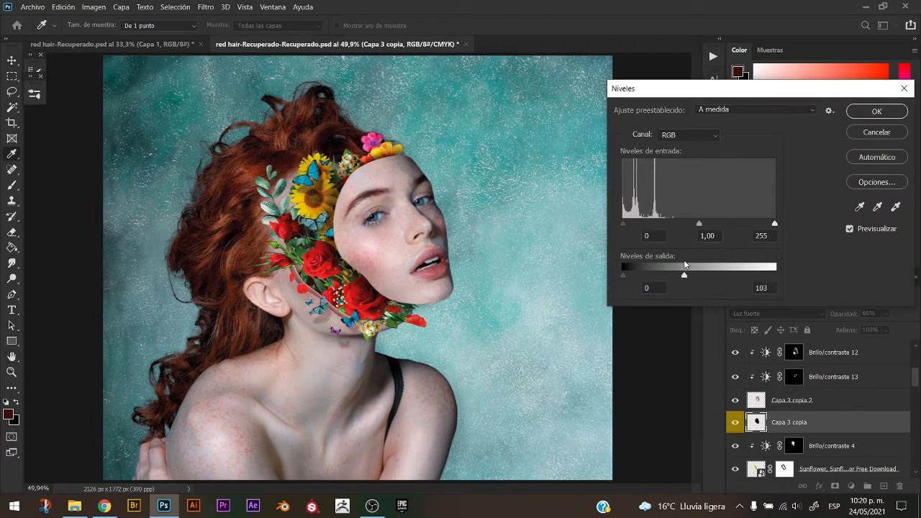
click(868, 115)
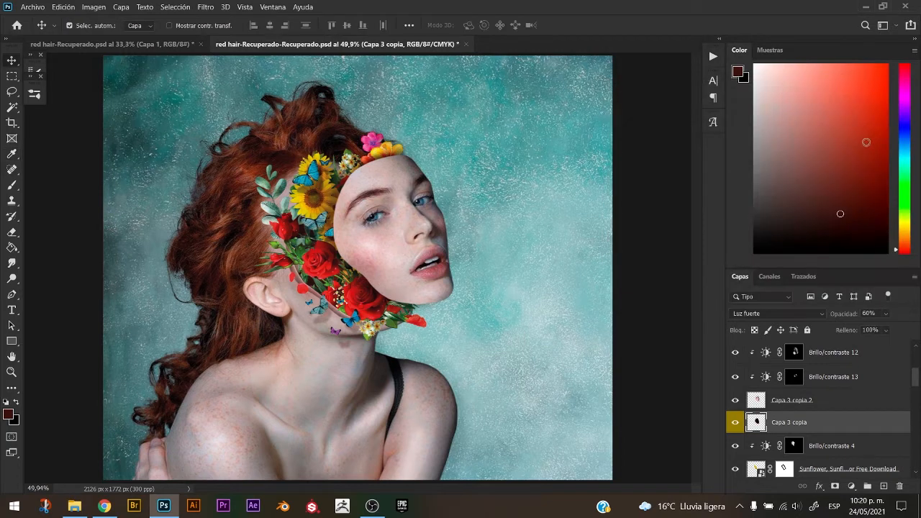
key(0)
Duplicate the woman's body layer Capa 1 and shift the copy to the right.
scroll(881, 412, down, 5)
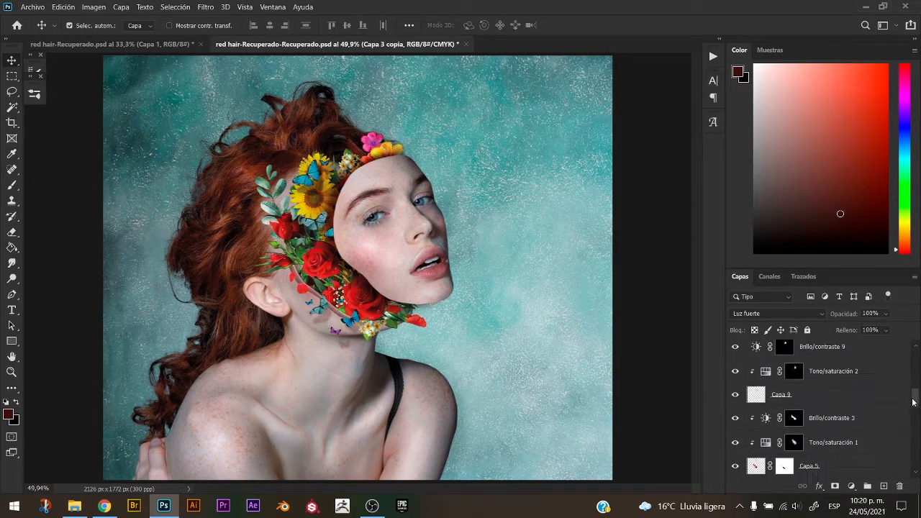
scroll(916, 443, down, 3)
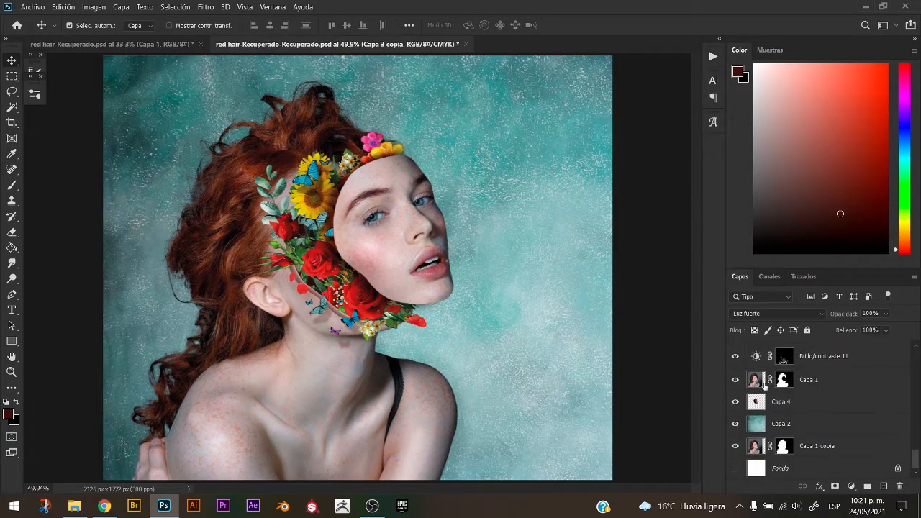
click(813, 380)
key(ctrl+j)
key(ctrl+t)
drag(349, 268, 446, 288)
key(Return)
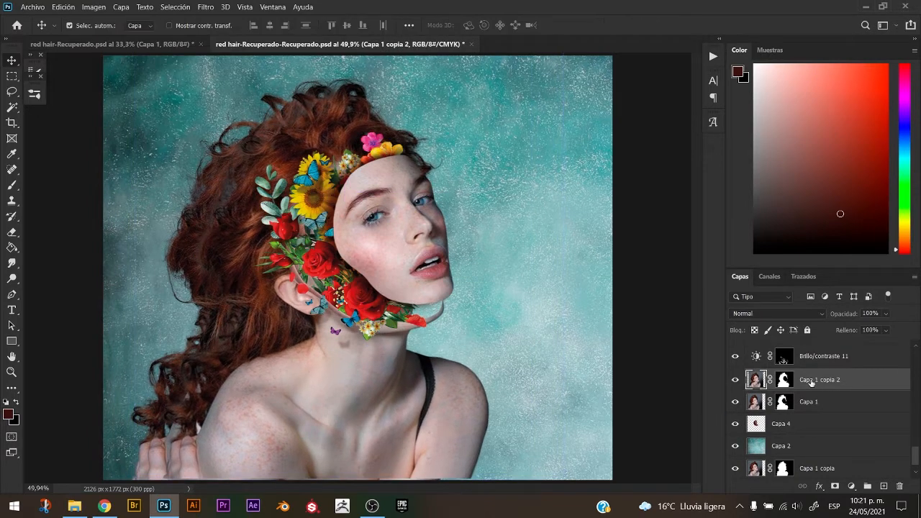
Place Capa 1 copia 2 below Capa 1 and lower its Hue/Saturation lightness to -76.
key(ctrl+bracketleft)
key(ctrl+t)
key(Escape)
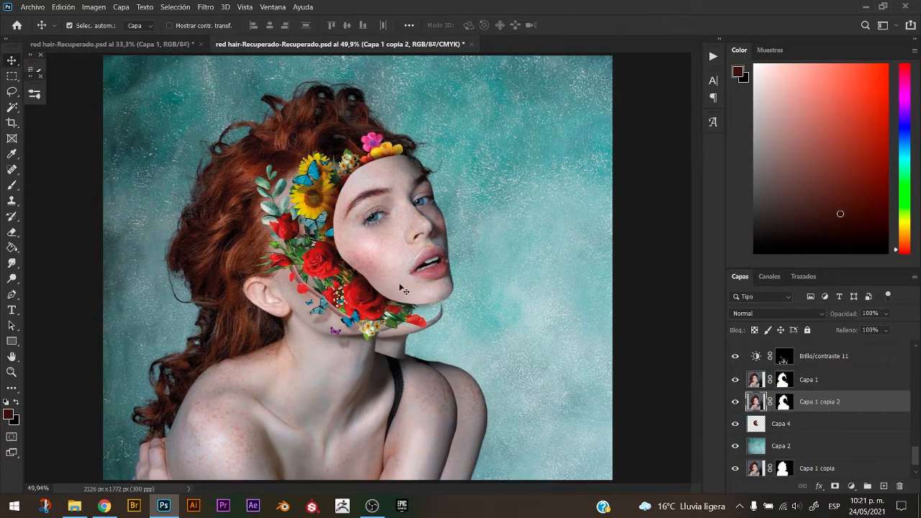
key(ctrl+u)
drag(711, 263, 667, 265)
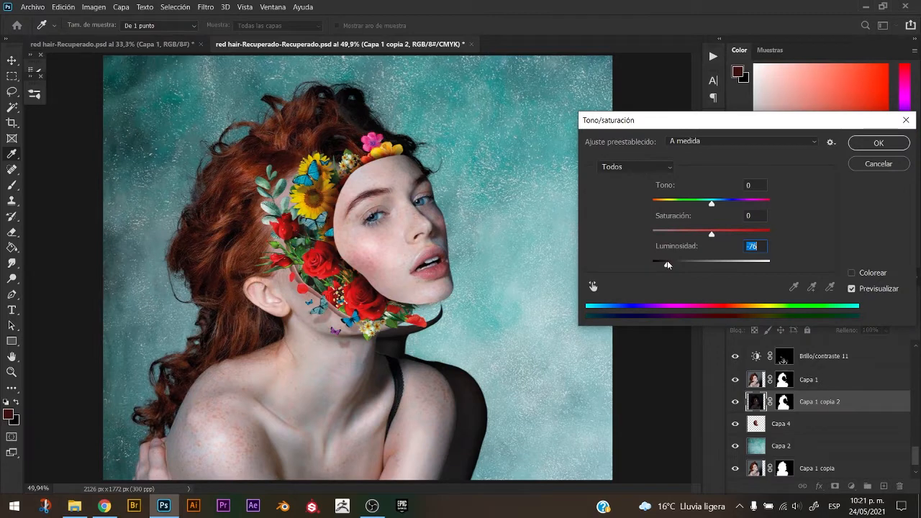
key(Return)
Paint white on the Capa 1 copia 2 mask below the chin to fill the gap in the dark shadow.
key(b)
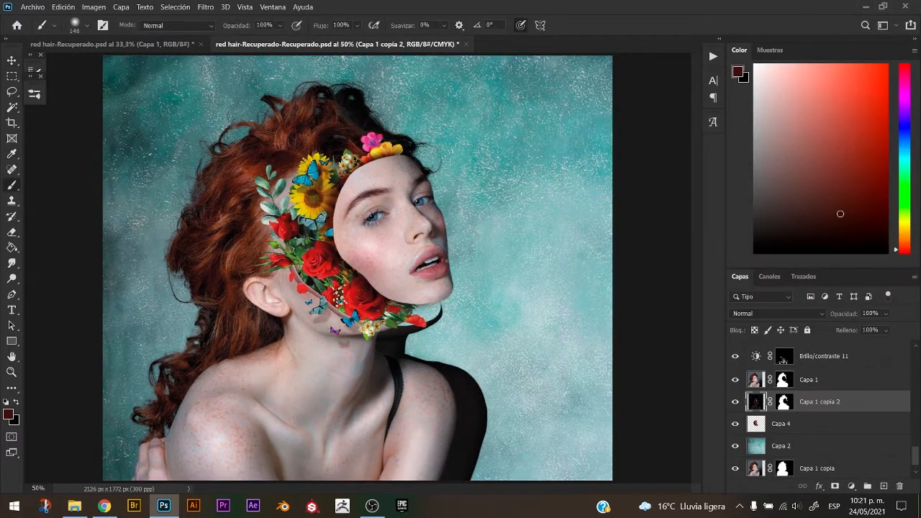
key(ctrl)
click(785, 402)
drag(425, 294, 405, 320)
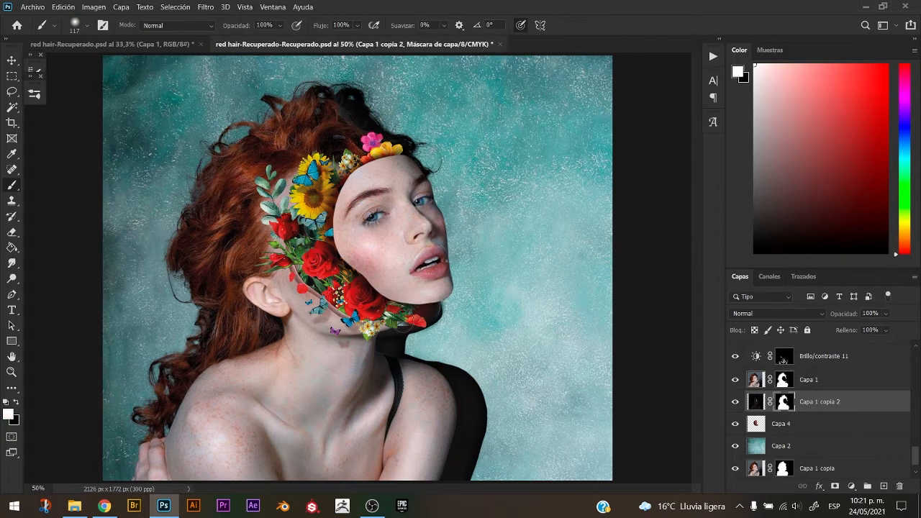
Soften the body shadow's edges by applying a Gaussian Blur to the Capa 1 copia 2 mask.
click(206, 7)
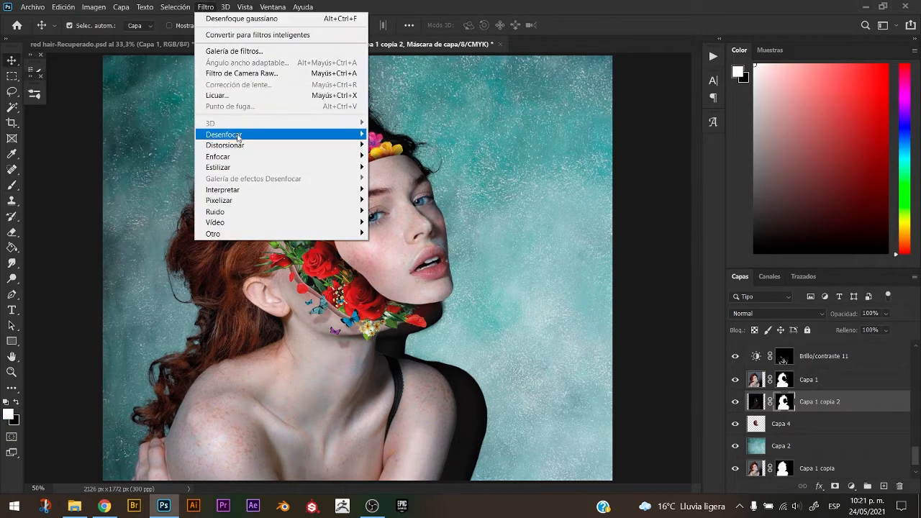
mouse_move(267, 132)
click(424, 208)
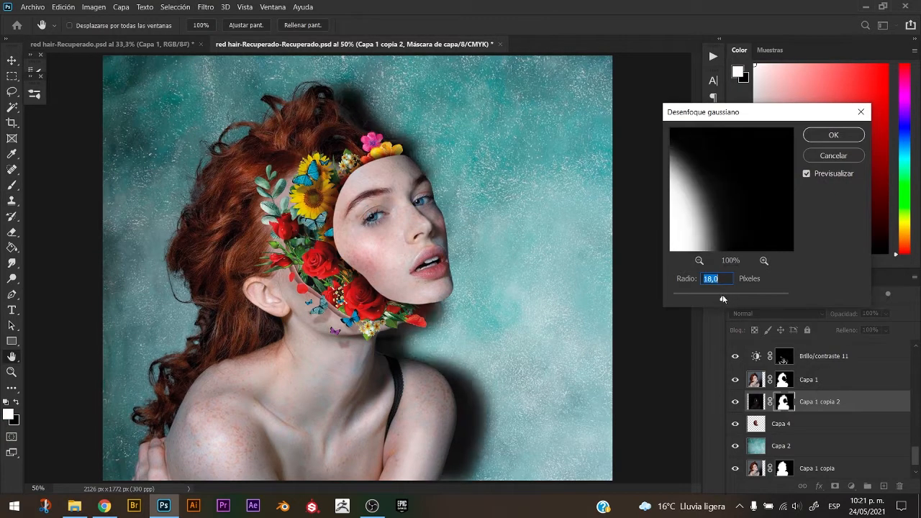
drag(723, 296, 721, 297)
key(Return)
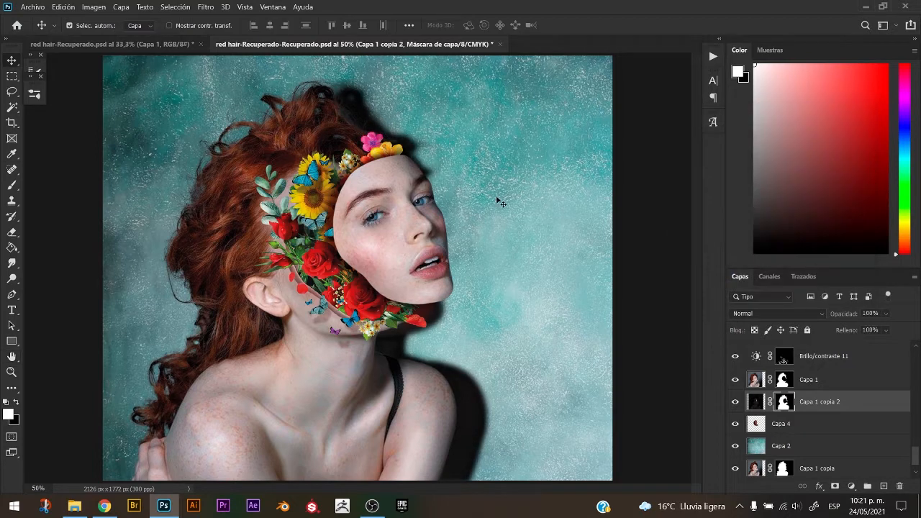
key(ctrl+t)
key(Return)
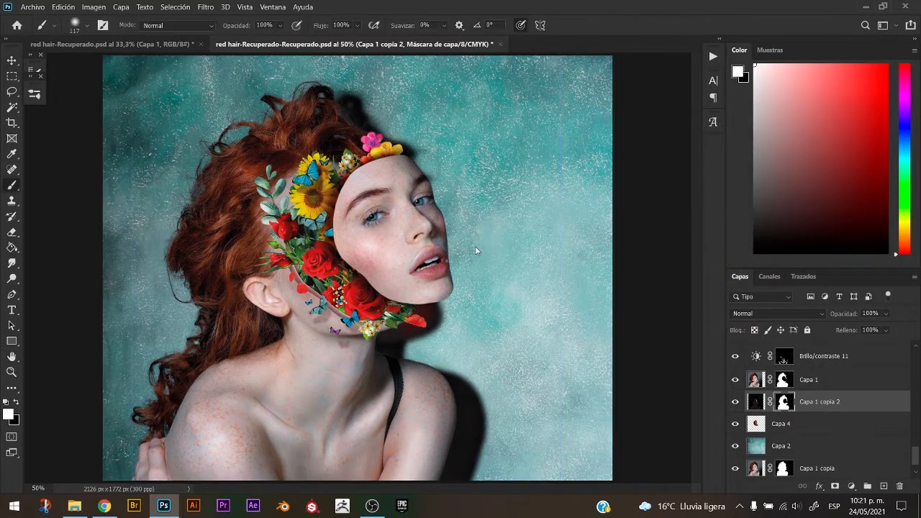
Set Capa 1 copia 2 to Soft Light (Luz suave) blending, and duplicate it with the copy at 36% opacity.
click(777, 313)
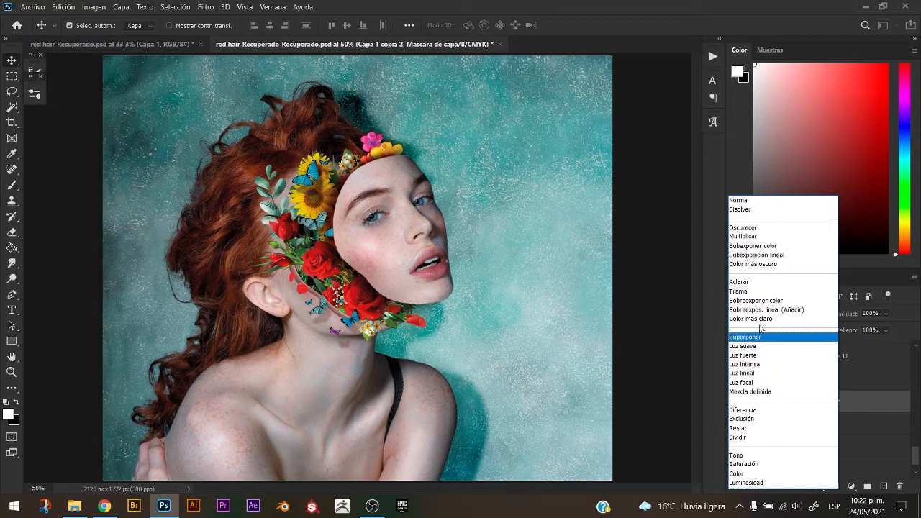
click(761, 346)
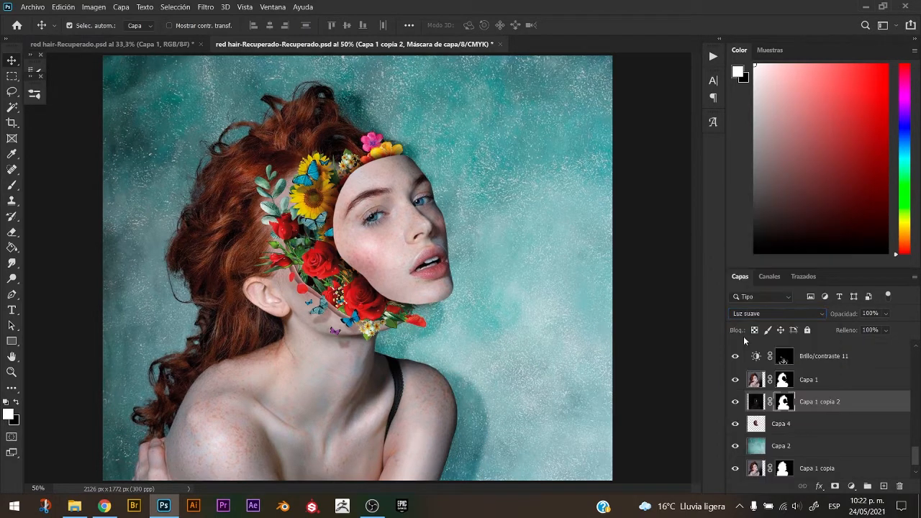
key(ctrl+j)
key(7)
key(7)
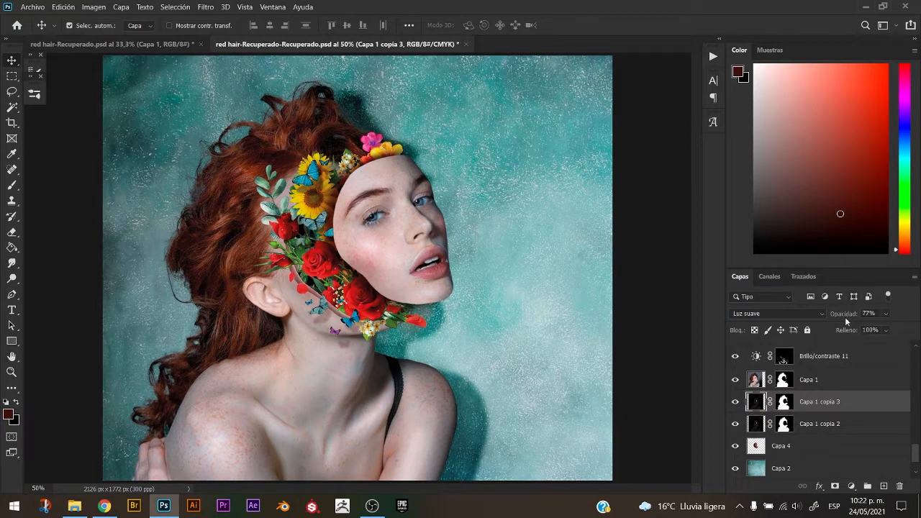
key(3)
key(6)
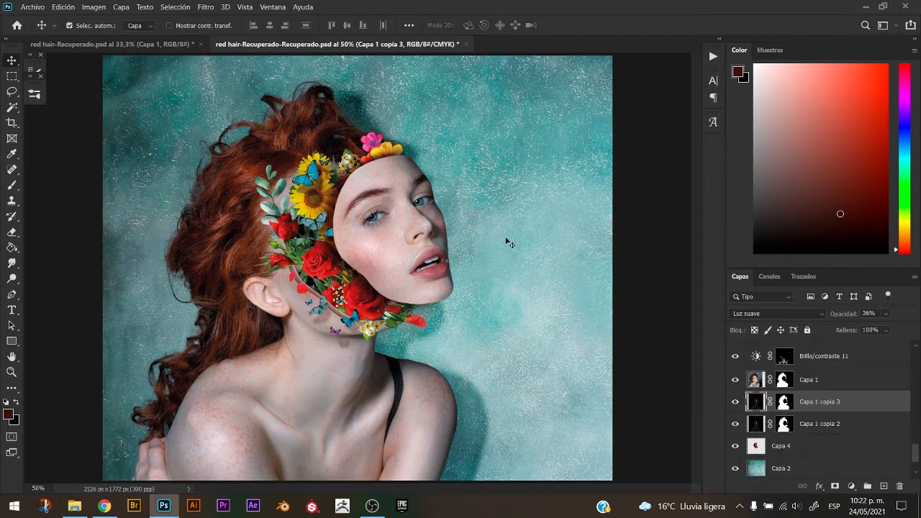
key(ctrl+plus)
drag(475, 339, 391, 218)
drag(351, 214, 352, 231)
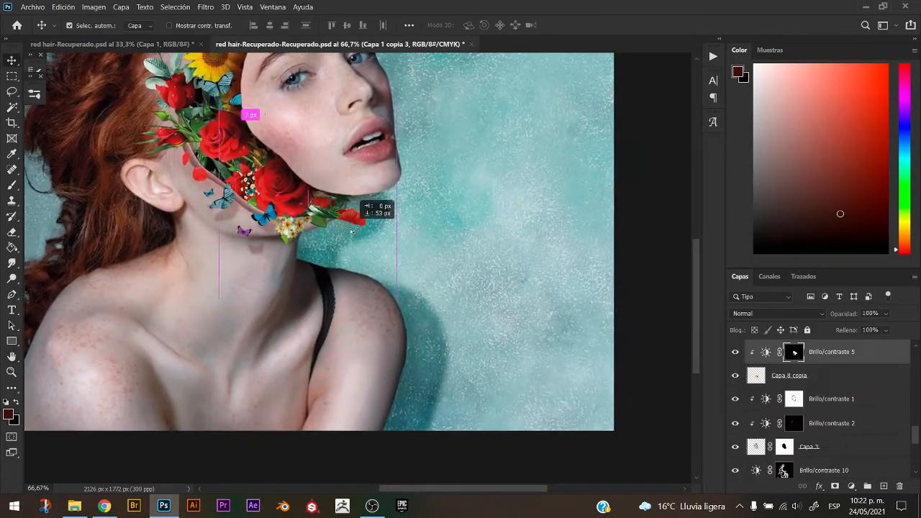
key(ctrl+z)
Duplicate Capa 8 copia and move one of the two layers down between Capa 4 and Capa 2.
click(769, 382)
key(ctrl+j)
drag(769, 384, 797, 415)
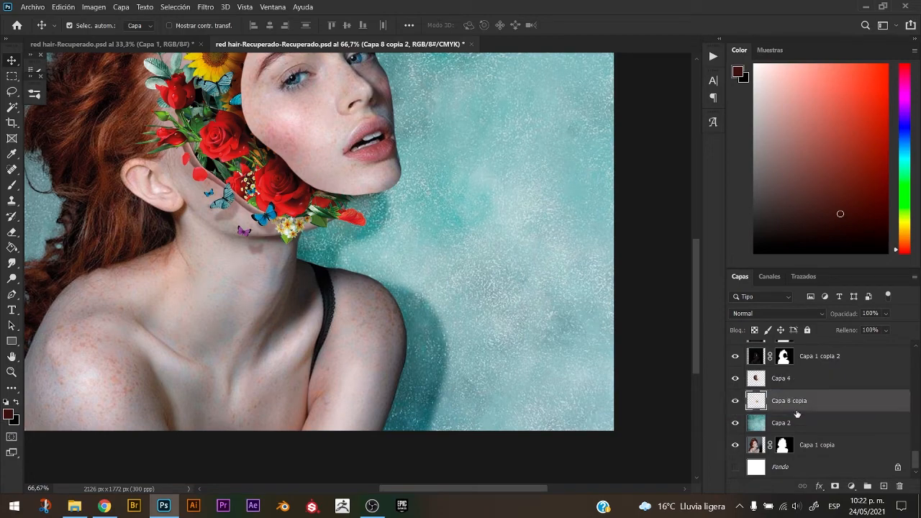
Move the Capa 8 copia flowers out from under the chin onto the teal background and place the layer above Capa 4.
key(ctrl+t)
drag(323, 175, 366, 203)
key(Return)
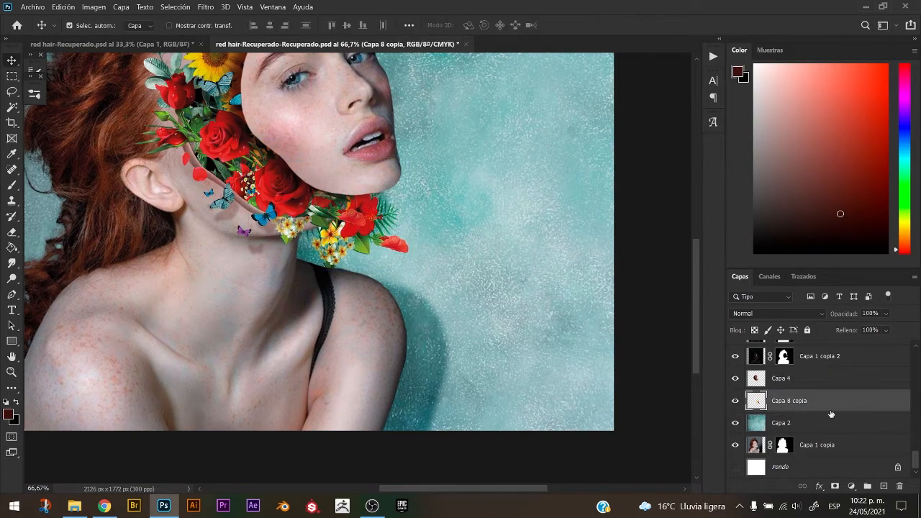
drag(828, 407, 819, 369)
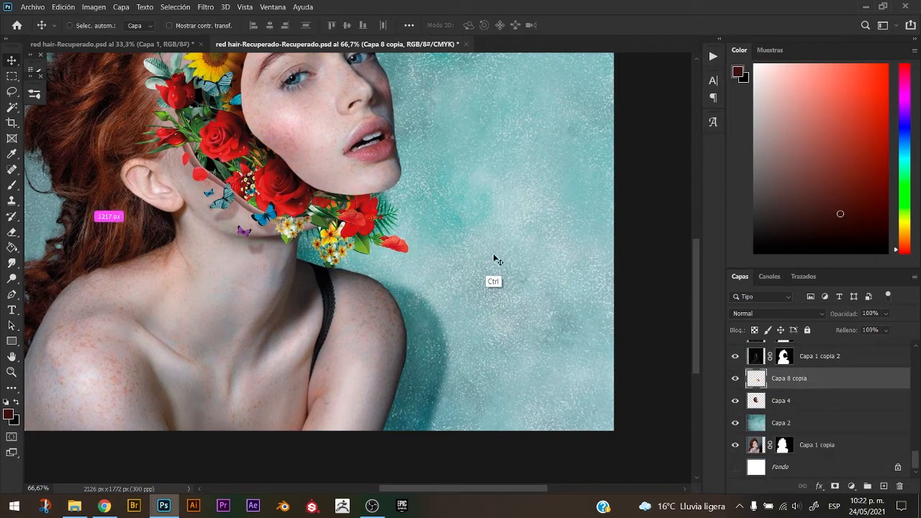
Turn the Capa 8 copia flowers solid black with Hue/Saturation and soften them with a 4,9 px Gaussian Blur.
key(ctrl+u)
mouse_move(676, 260)
mouse_down()
mouse_move(652, 262)
mouse_move(688, 260)
mouse_up()
key(Return)
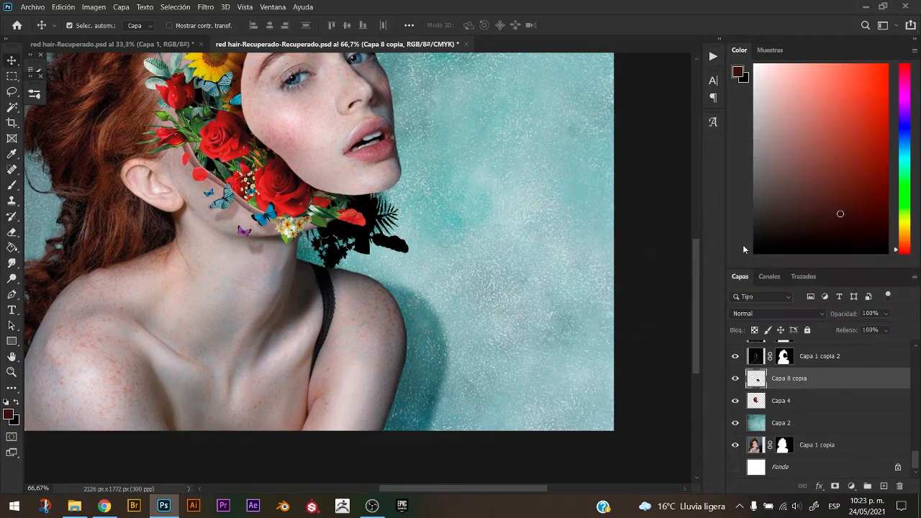
click(208, 8)
mouse_move(256, 137)
click(410, 213)
drag(720, 299, 706, 300)
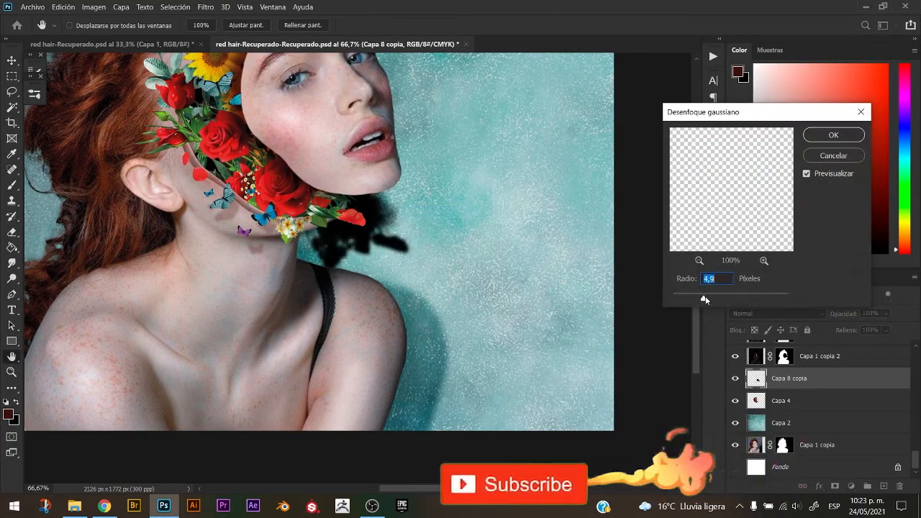
click(836, 138)
Set Capa 8 copia to Luz suave blending and add a layer mask, painting black to hide the shadow nearest the flowers.
click(769, 312)
key(Escape)
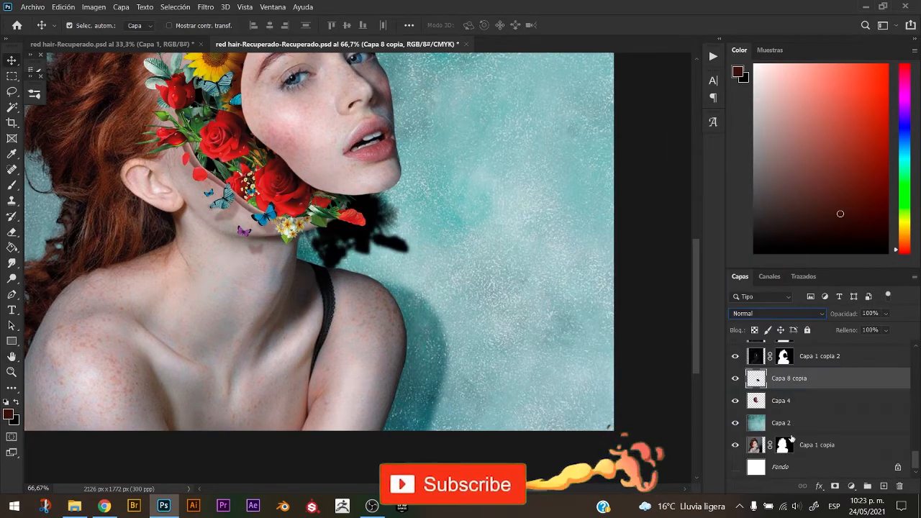
scroll(791, 432, up, 3)
click(767, 314)
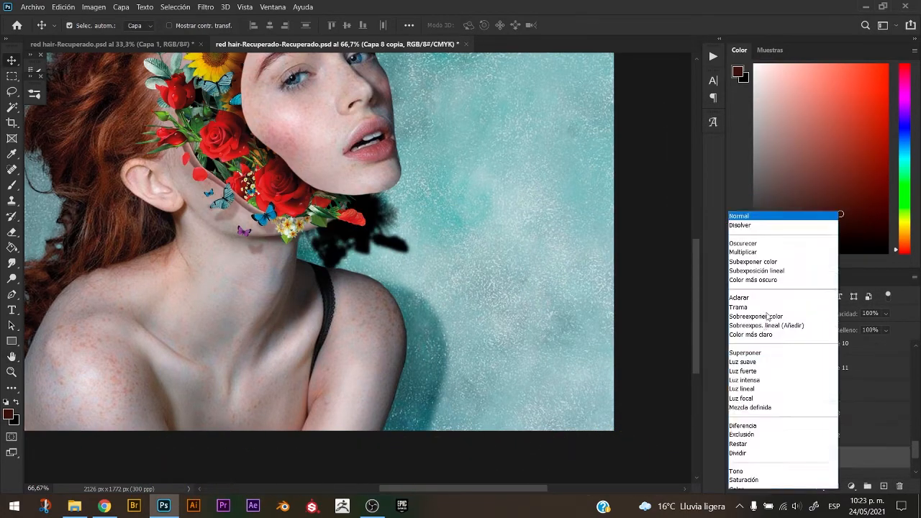
click(743, 362)
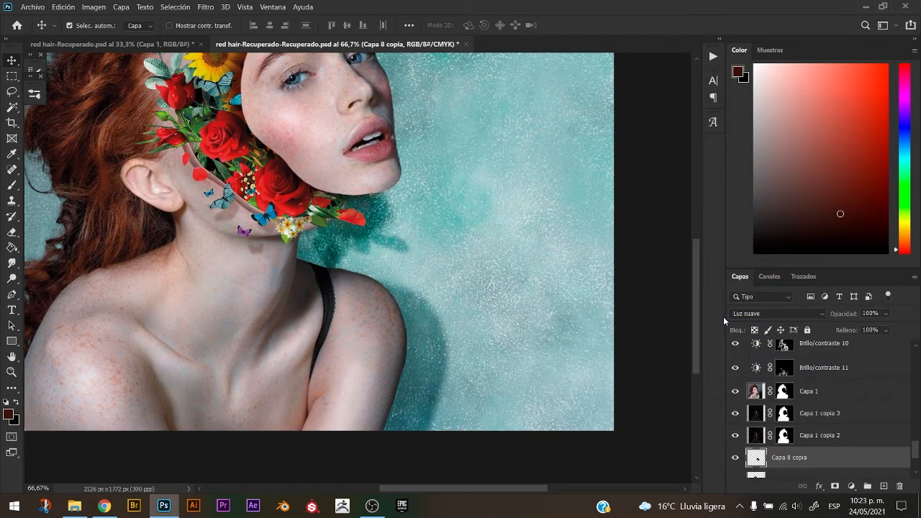
key(b)
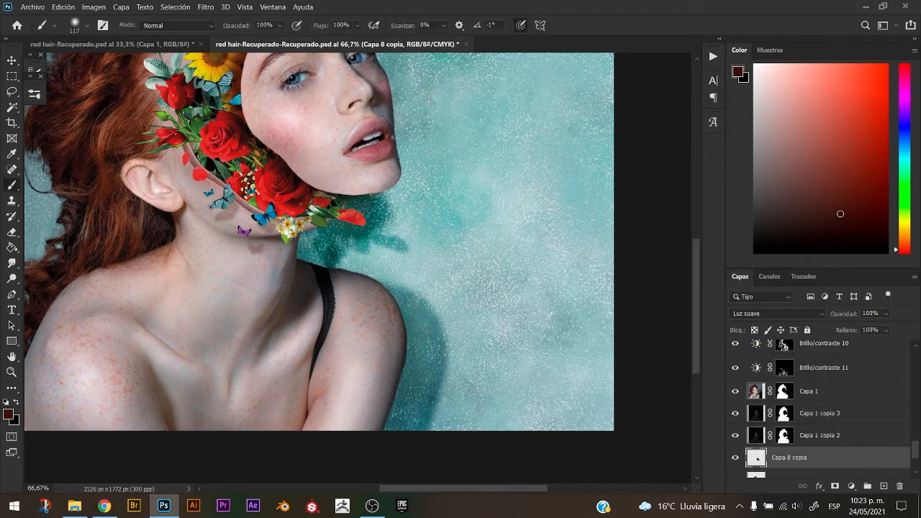
click(834, 485)
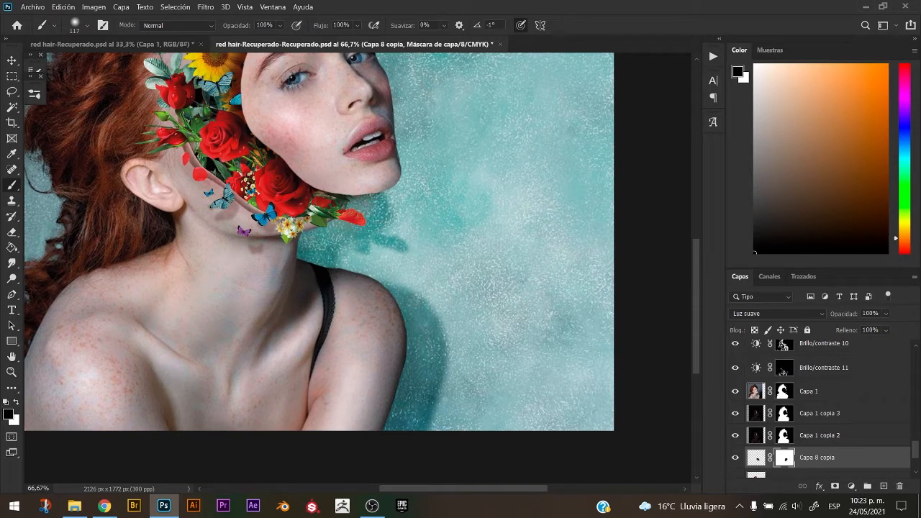
Duplicate the flower shadow Capa 8 copia, then rotate and reposition the copy just below the chin.
key(ctrl+j)
key(ctrl+t)
drag(460, 209, 452, 170)
drag(366, 235, 382, 213)
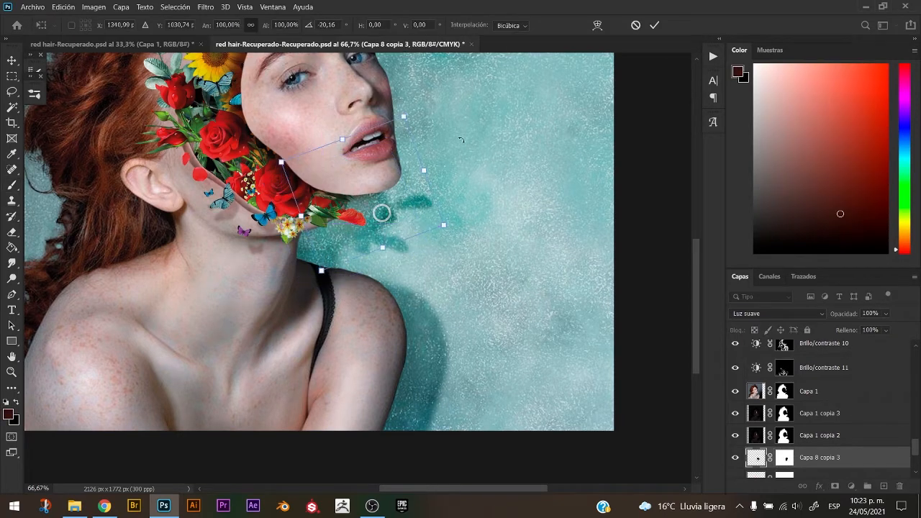
mouse_move(461, 139)
mouse_down()
mouse_move(442, 230)
mouse_move(413, 195)
mouse_move(422, 178)
mouse_up()
key(Return)
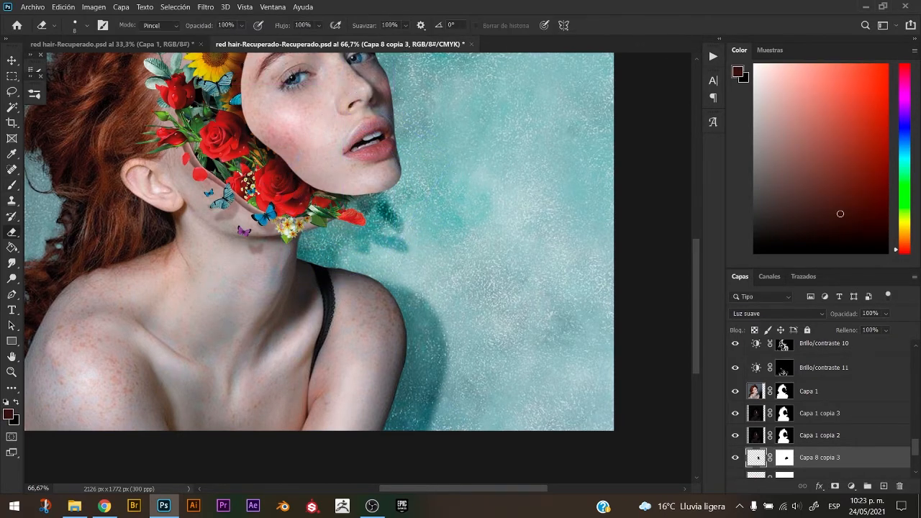
Paint black on the Capa 8 copia 3 mask to trim the duplicated shadow beneath the chin.
click(785, 459)
key(b)
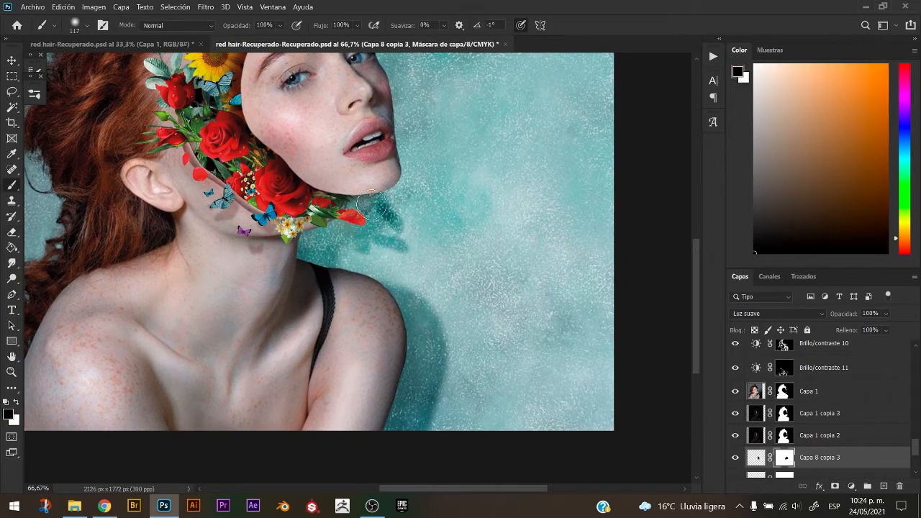
drag(381, 213, 350, 179)
key(ctrl+minus)
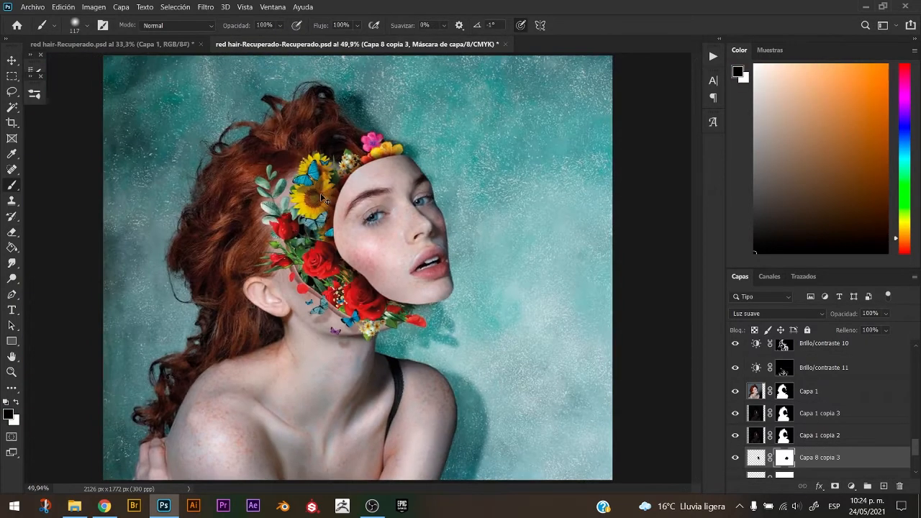
Soften the duplicated flower shadow on Capa 8 copia 3 with a Gaussian Blur.
key(ctrl+plus)
key(space)
drag(535, 371, 453, 203)
key(v)
click(755, 458)
click(206, 6)
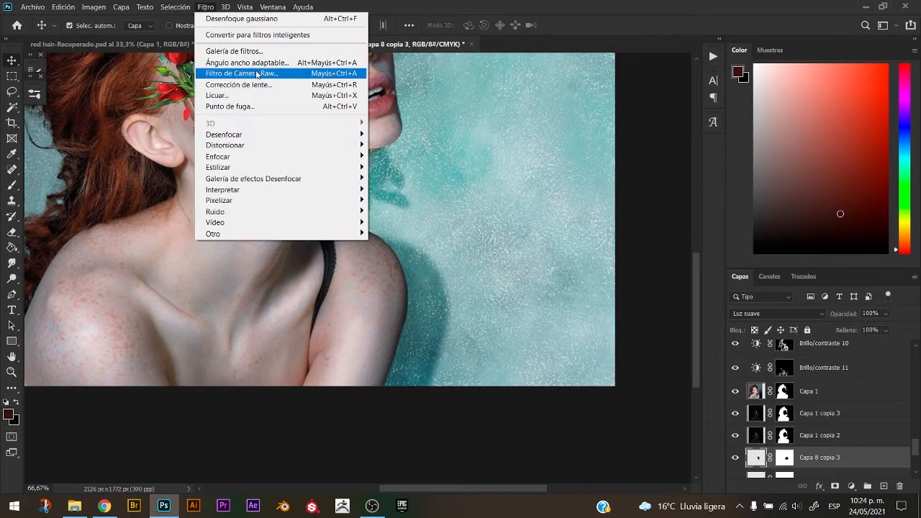
click(410, 200)
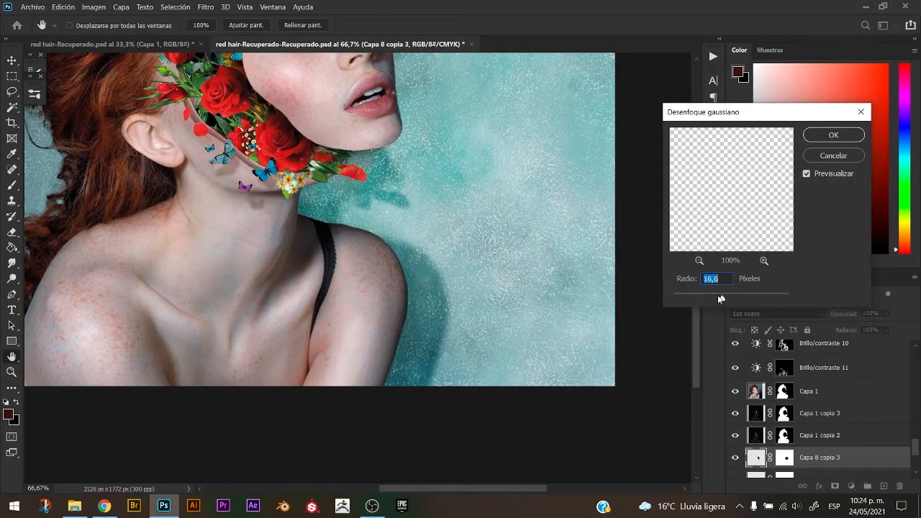
click(833, 134)
Reselect Luz suave blending for Capa 8 copia and soften its flower shadow with another Gaussian Blur.
click(791, 475)
click(776, 313)
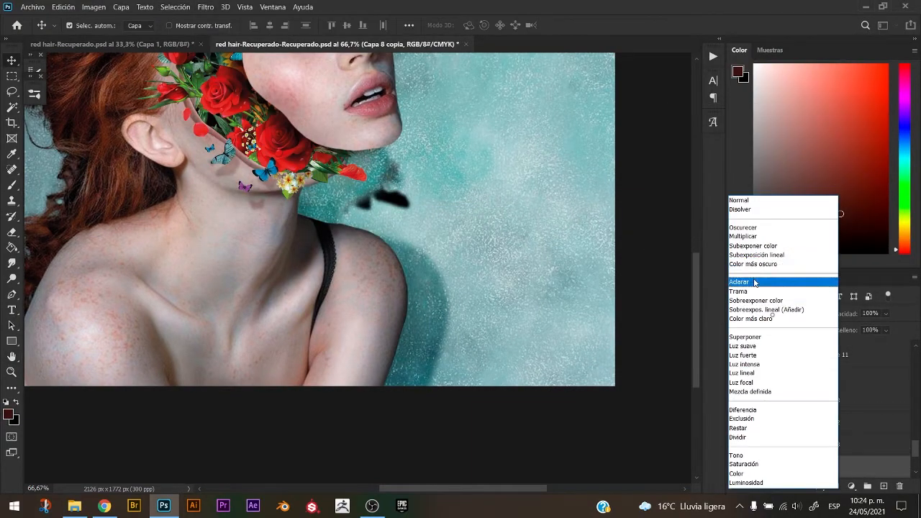
click(744, 346)
click(206, 7)
mouse_move(231, 135)
click(412, 211)
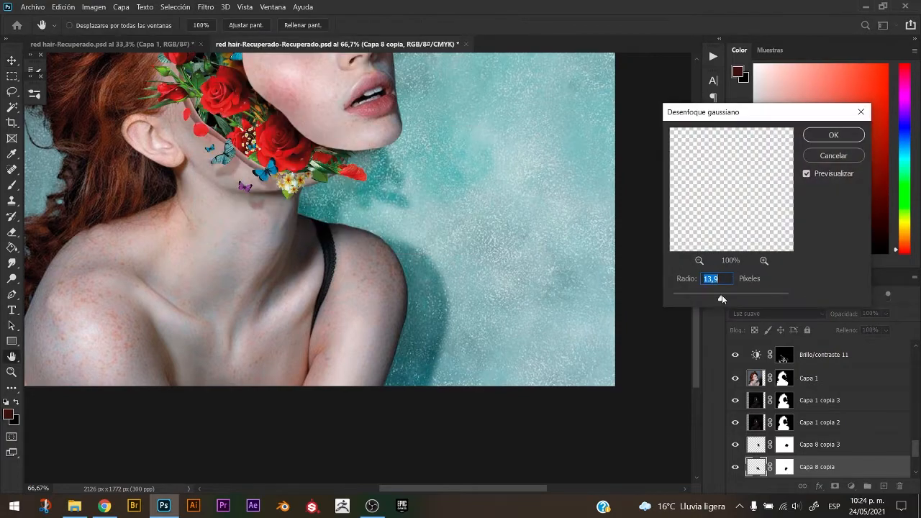
key(Return)
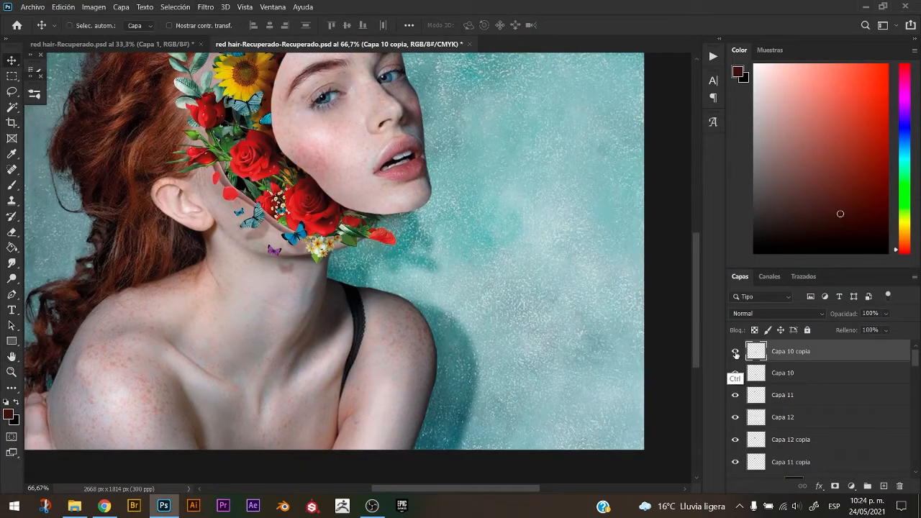
Duplicate the butterflies layer Capa 10 copia, move the copy onto the teal background below the chin, and remove its purple butterfly.
key(ctrl+j)
key(ctrl+t)
mouse_move(306, 216)
mouse_down()
mouse_move(329, 207)
mouse_move(436, 252)
mouse_move(441, 191)
mouse_move(443, 246)
mouse_move(431, 259)
mouse_up()
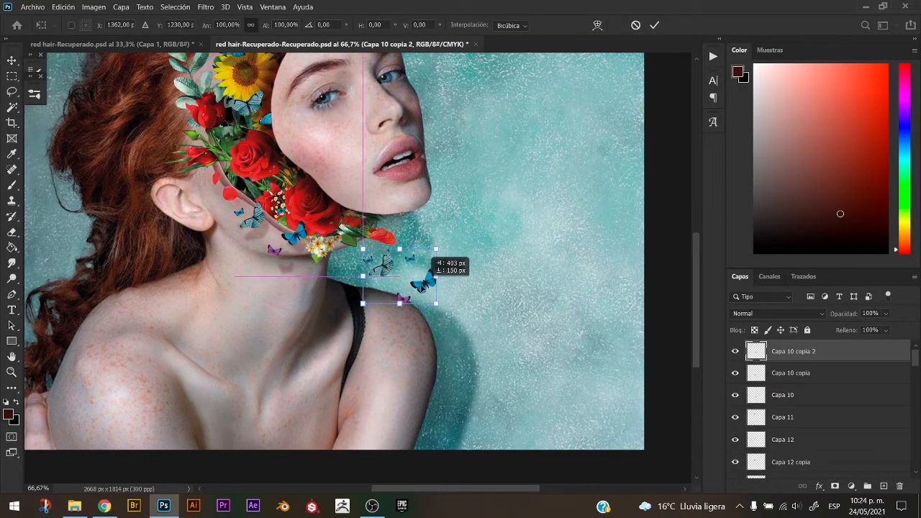
key(Return)
key(l)
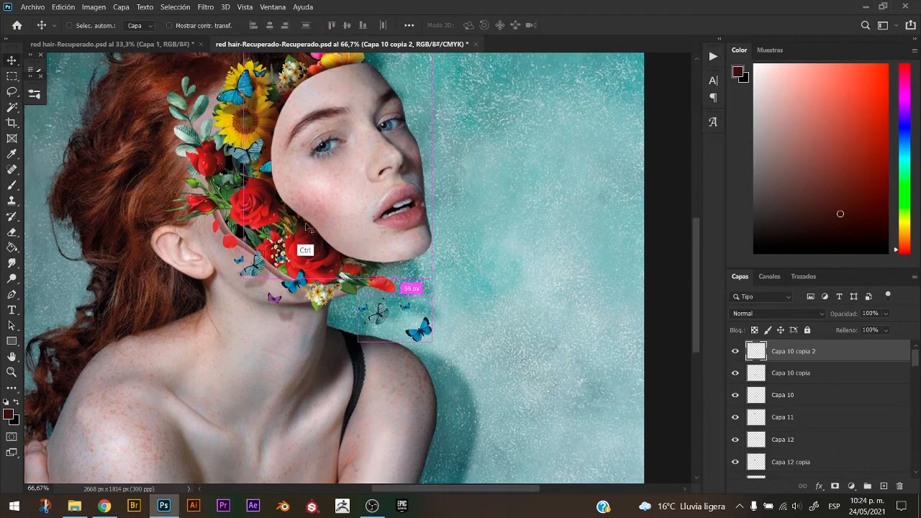
Turn the Capa 10 copia 2 butterflies black with Hue/Saturation and set the layer to Luz suave blending.
key(ctrl+u)
drag(713, 261, 597, 261)
key(Return)
click(777, 314)
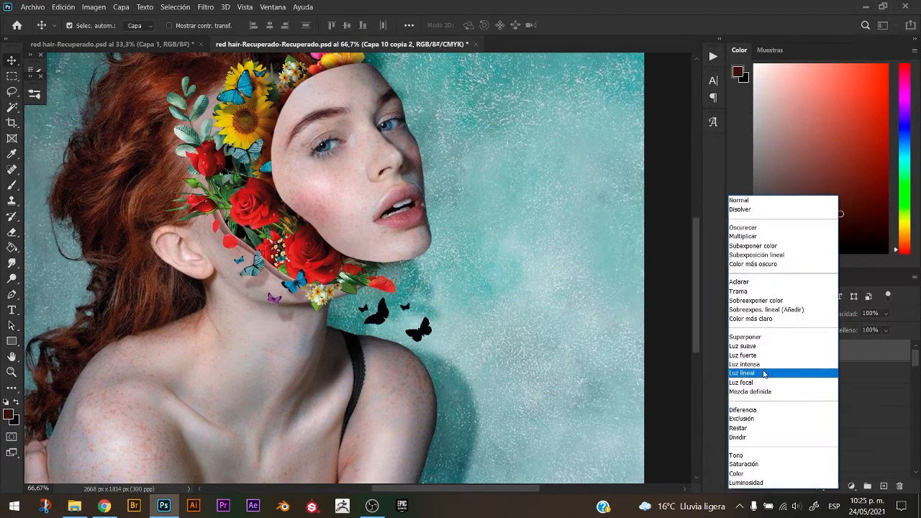
click(745, 346)
Blur the butterfly shadow with a 6,0 px Gaussian Blur and shift it closer to the flowers under the chin.
click(206, 6)
mouse_move(340, 136)
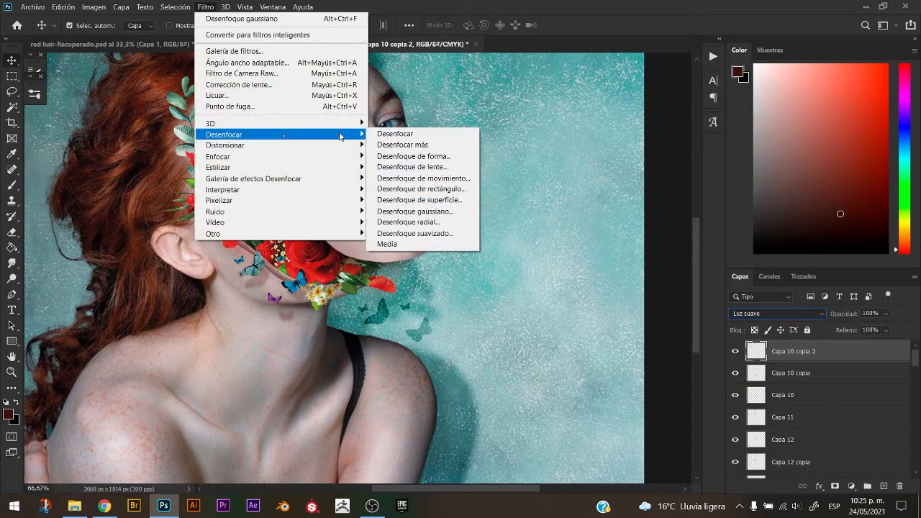
click(415, 211)
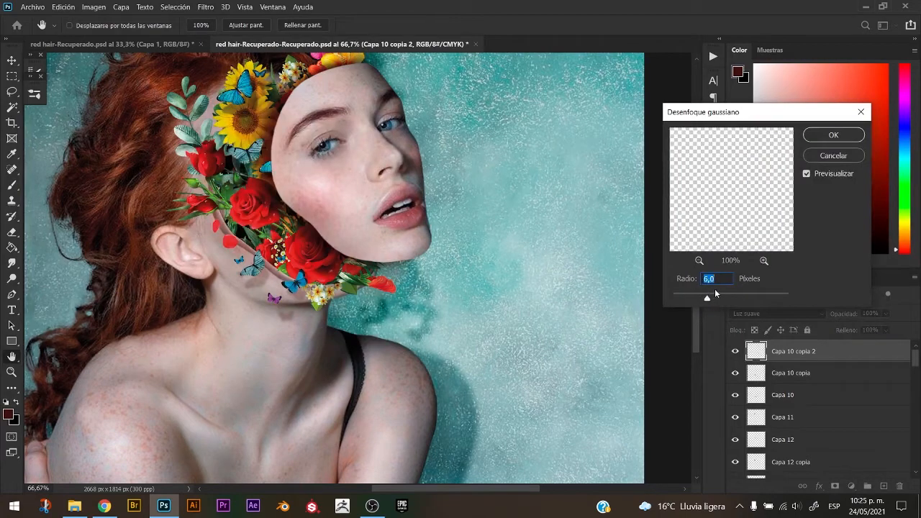
key(Return)
key(ctrl+t)
drag(416, 309, 391, 322)
key(Return)
Add a layer mask to Capa 10 copia 2 and paint black to hide part of the butterfly shadow.
click(834, 486)
key(b)
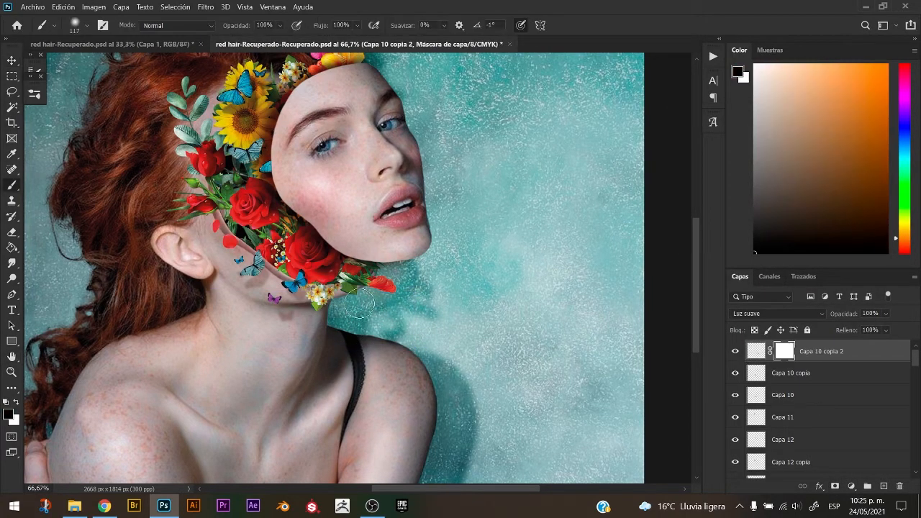
key(ctrl+0)
key(ctrl+plus)
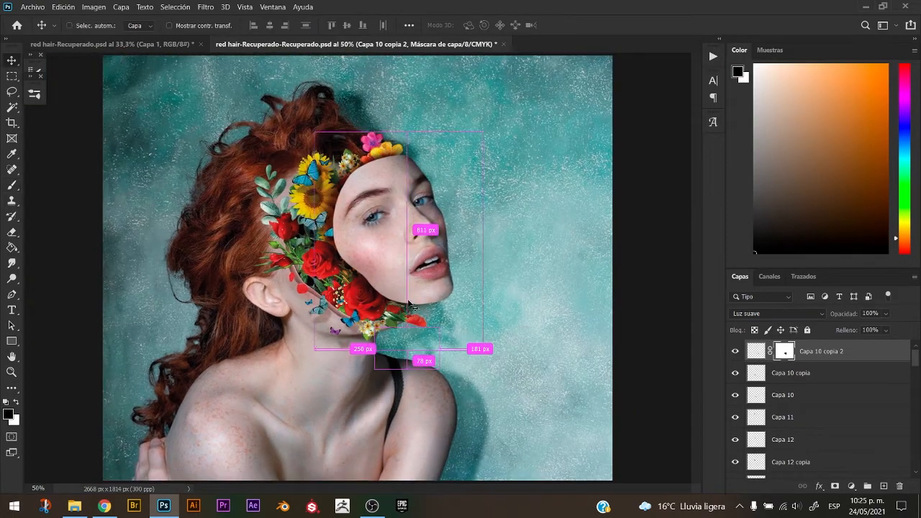
Paint white over the face on the Brillo/contraste 12 mask with the brush at 11% opacity.
click(405, 245)
click(762, 451)
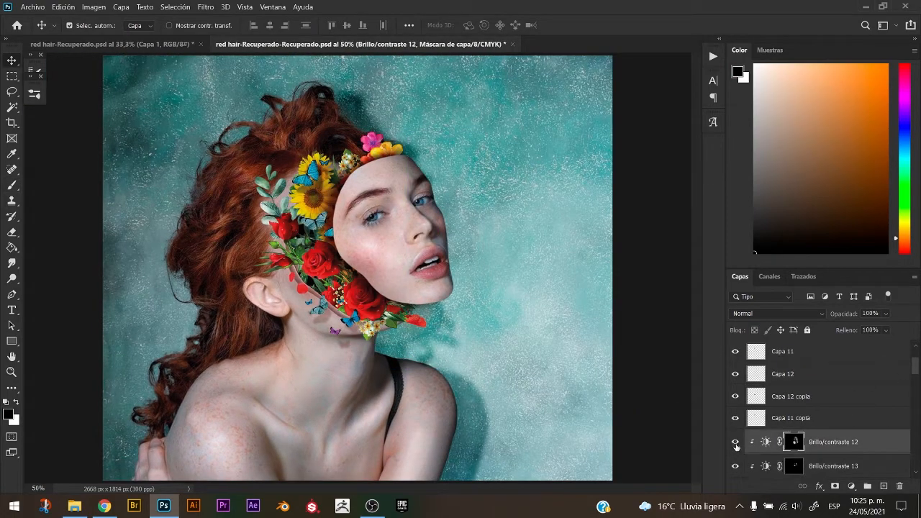
text(x)
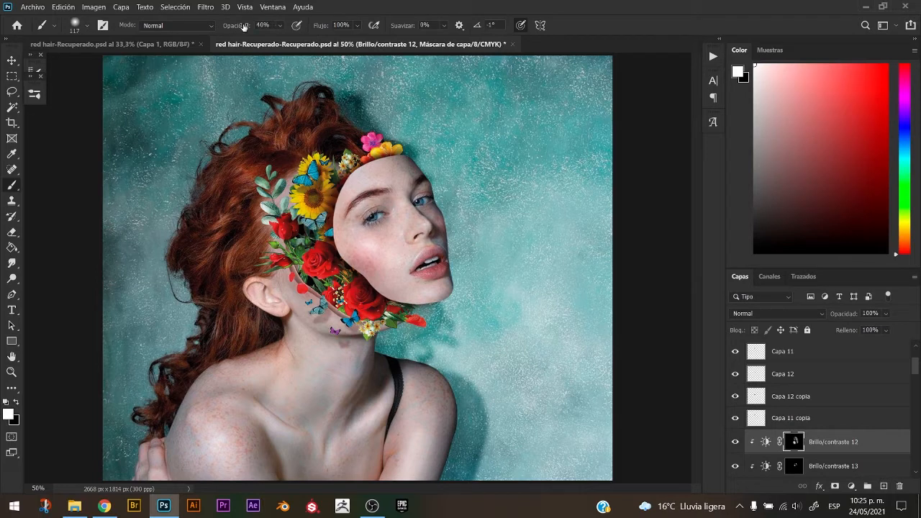
text(22)
key(Return)
drag(365, 143, 389, 143)
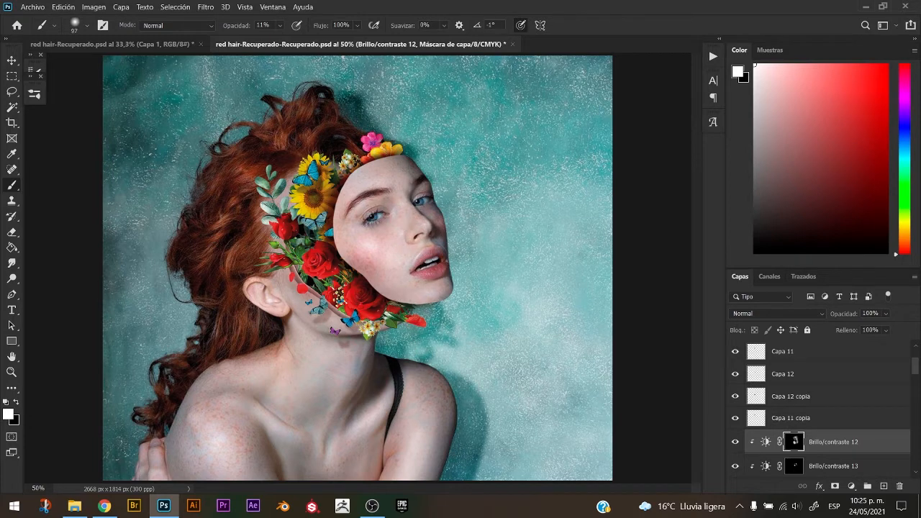
drag(406, 222, 421, 222)
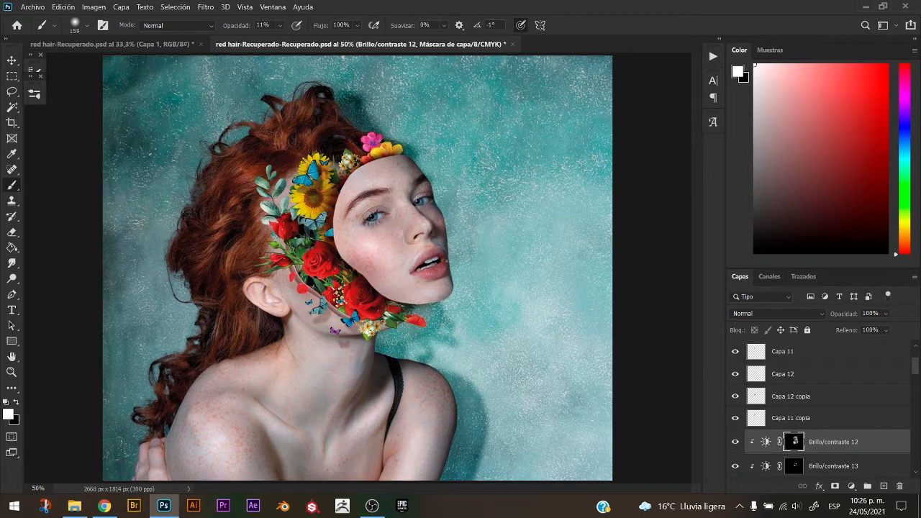
Touch up the face on the Brillo/contraste 12 and 13 masks, using 23% brush opacity for Brillo/contraste 13.
key(x)
key(x)
key(alt+bracketleft)
key(x)
key(x)
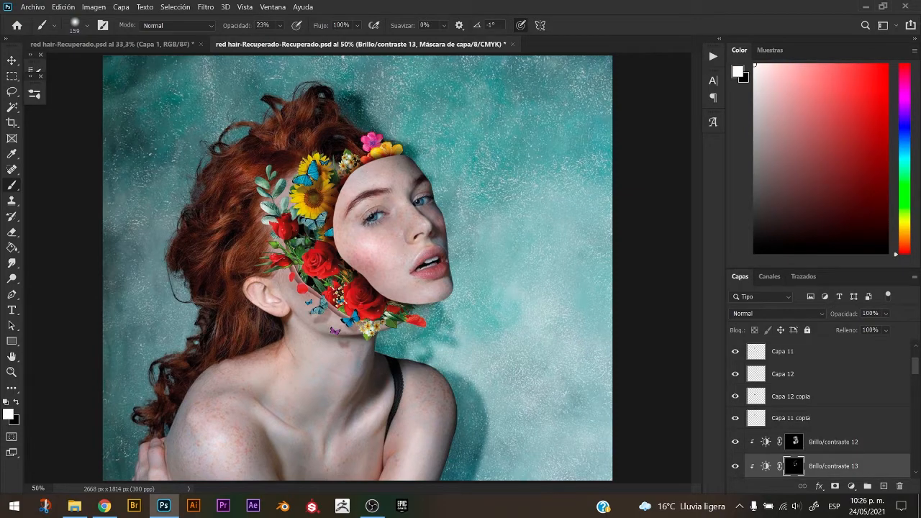
Find the floating face layer Capa 3 copia 2 and add a new empty layer clipped to it.
key(ctrl+plus)
key(ctrl+plus)
drag(434, 258, 268, 204)
key(v)
drag(915, 370, 905, 440)
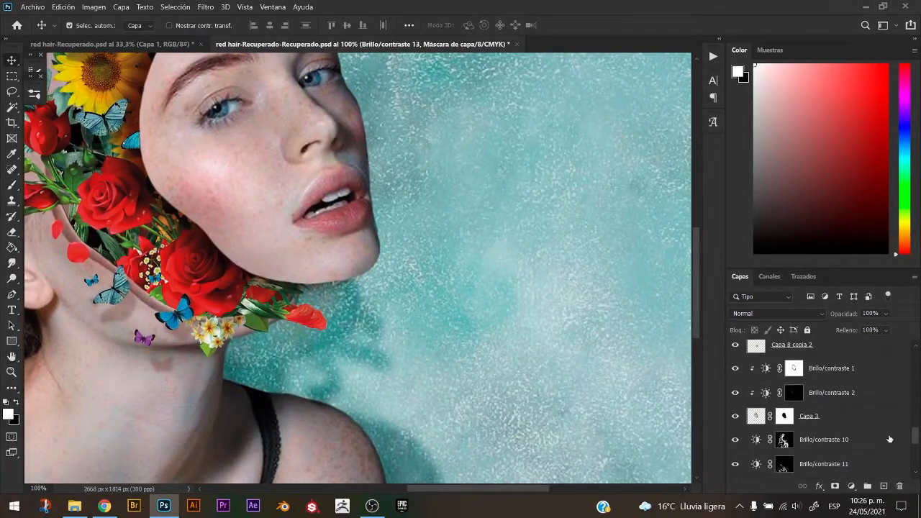
click(736, 417)
click(735, 417)
key(alt+bracketleft)
key(h)
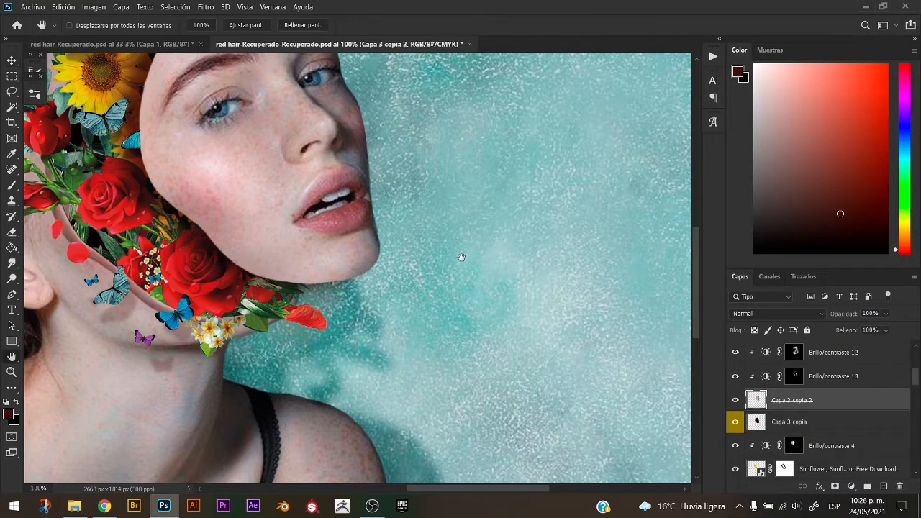
drag(461, 258, 431, 313)
click(883, 485)
Paint the lips on Capa 13 with sampled reds at 23% brush opacity and set the layer's blend mode to Color.
key(b)
drag(303, 256, 265, 268)
alt+click(321, 251)
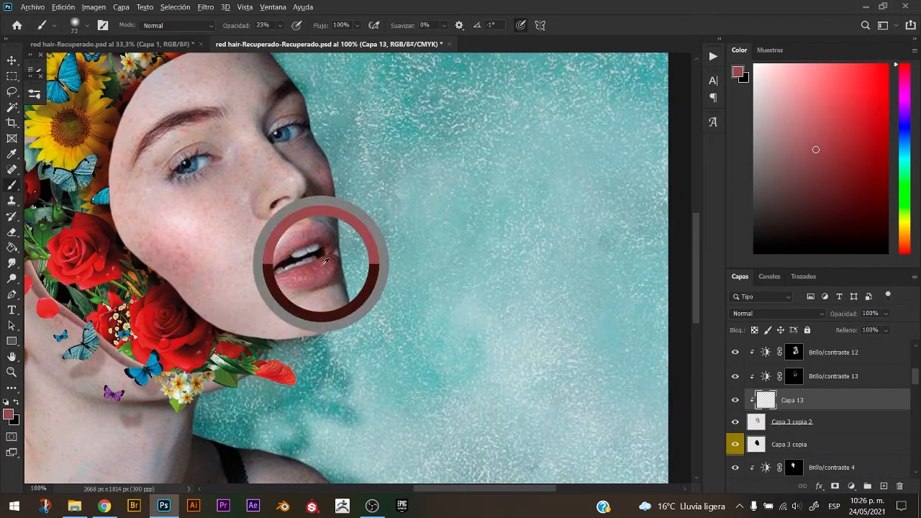
key(ctrl+z)
alt+right_click(297, 275)
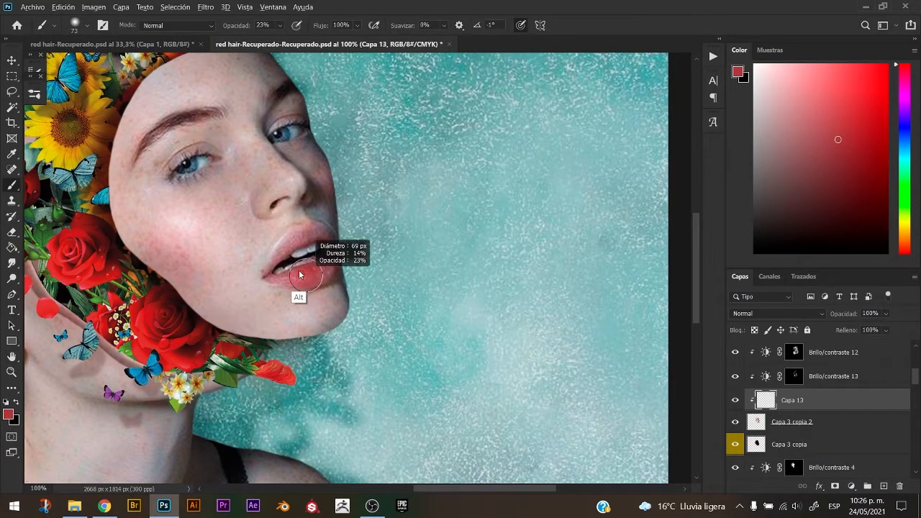
alt+click(297, 276)
alt+right_click(331, 263)
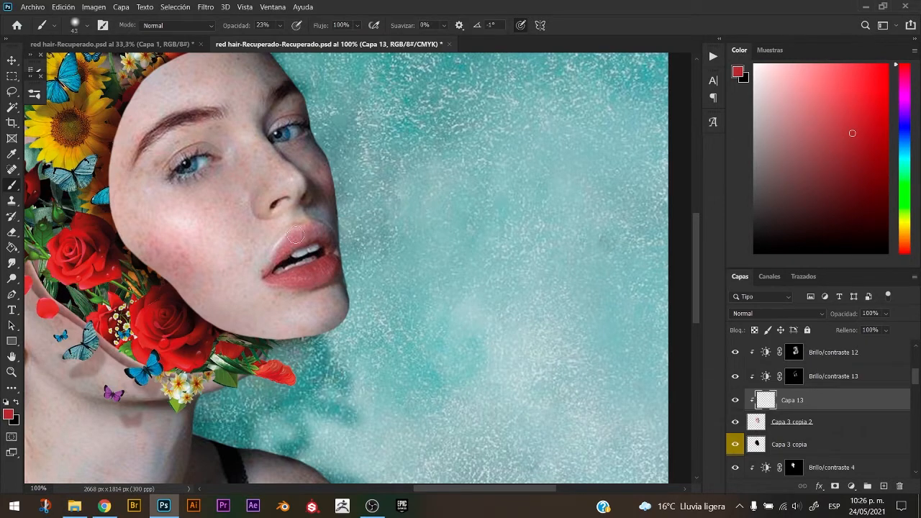
click(766, 313)
click(774, 470)
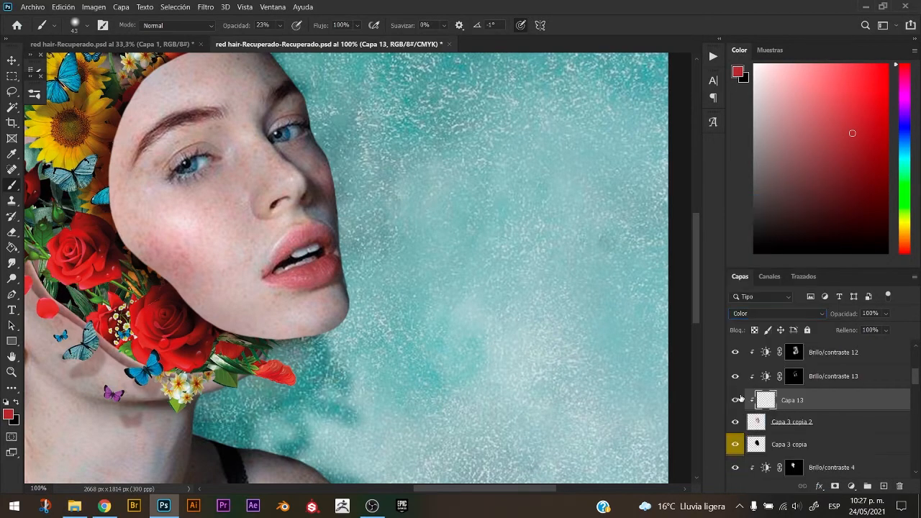
Tint the irises on Capa 13 with blue and erase the excess around the eye at 59% eraser opacity.
alt+click(200, 164)
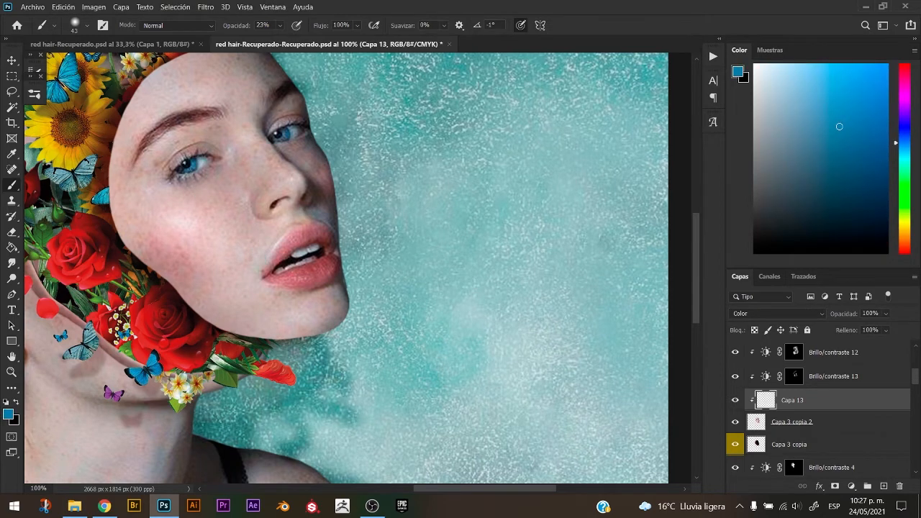
key(e)
drag(182, 174, 201, 174)
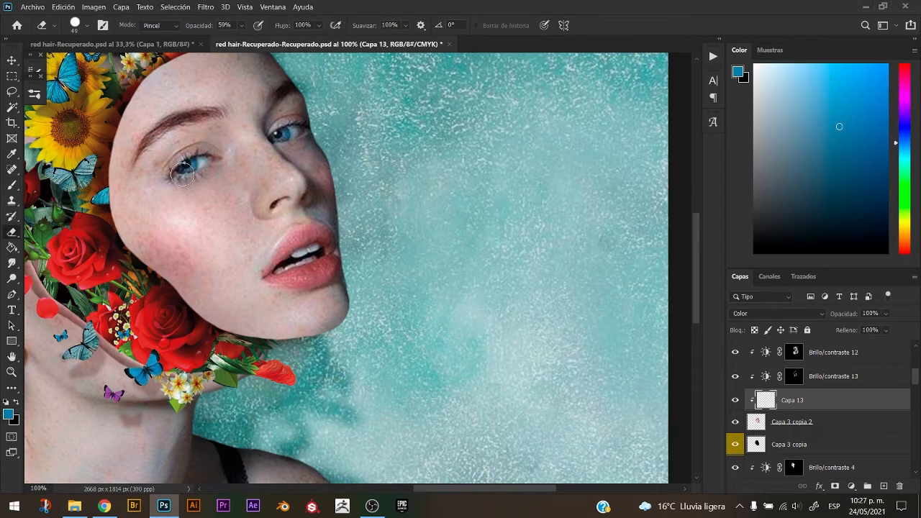
Tint the skin around the eyes on Capa 13 with a sampled dark red at 23% brush opacity.
key(b)
scroll(350, 175, up, 2)
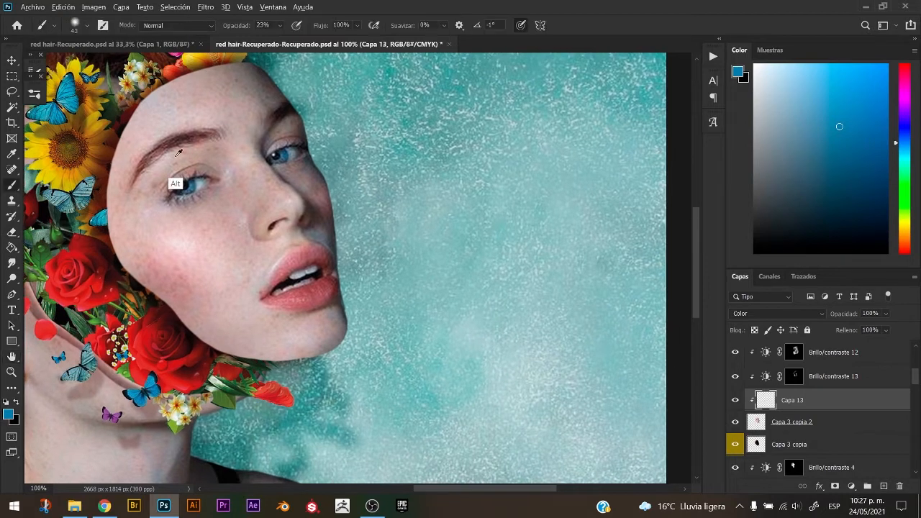
alt+click(177, 154)
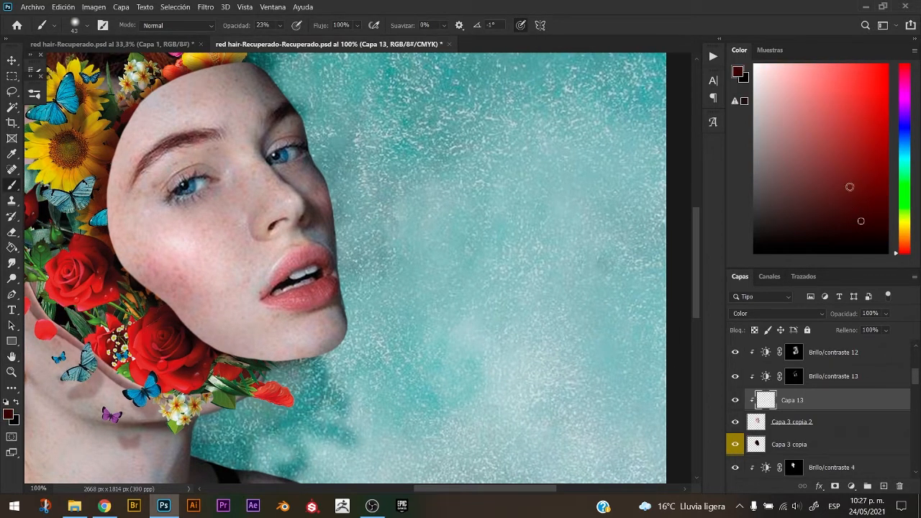
drag(167, 197, 145, 200)
key(ctrl+minus)
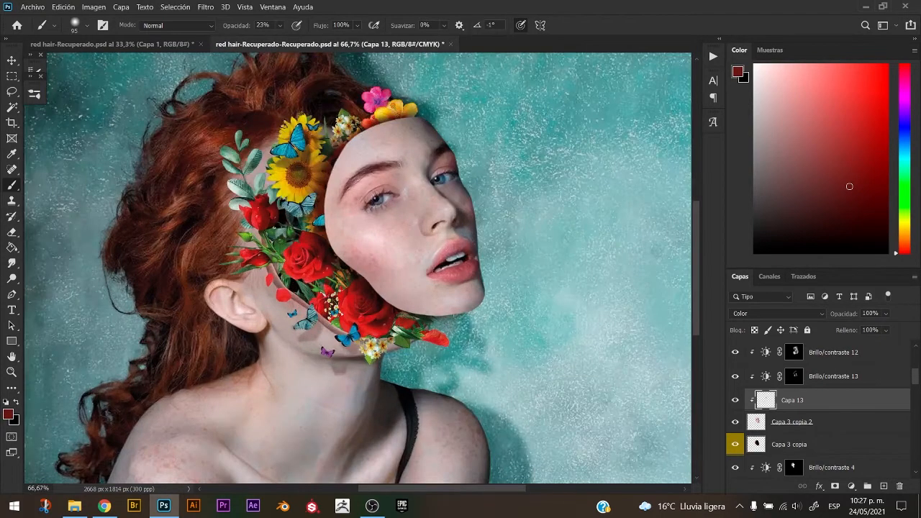
key(ctrl+plus)
key(e)
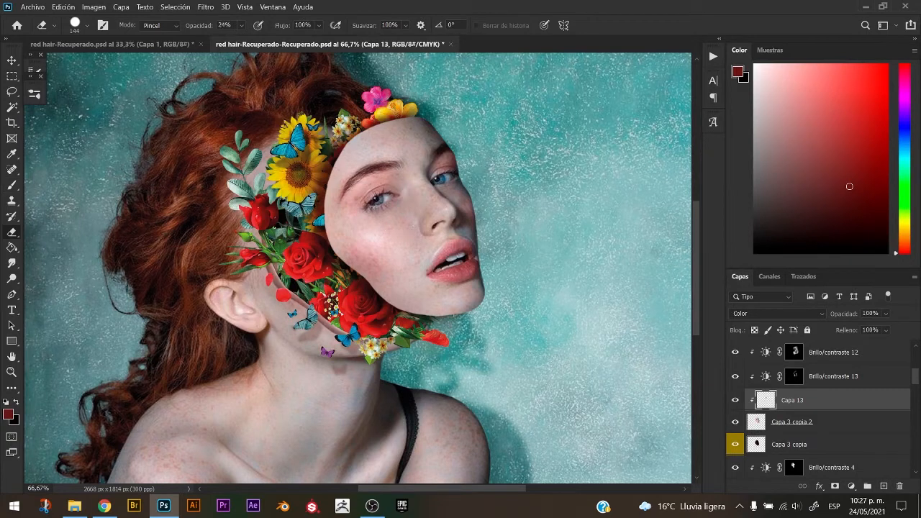
Paint dark red blush over the cheek and around the mouth on Capa 13, lowering the brush opacity to 11%.
key(b)
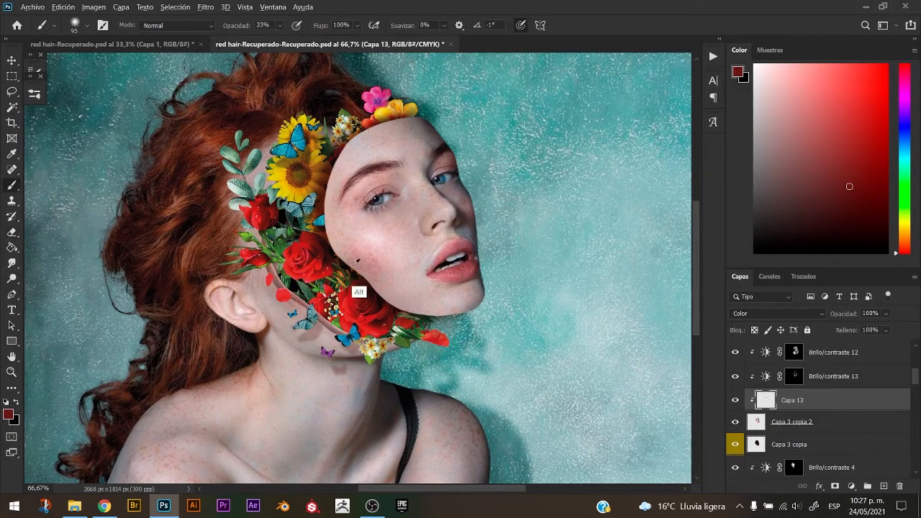
mouse_move(346, 269)
mouse_down()
mouse_move(371, 269)
mouse_move(356, 309)
mouse_move(334, 286)
mouse_move(339, 300)
mouse_up()
drag(451, 274, 422, 286)
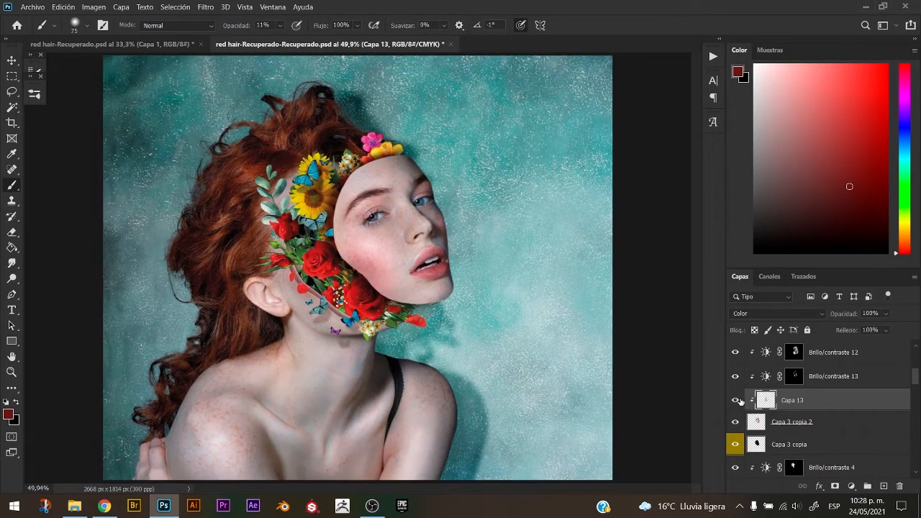
Check the shadow layer Capa 10 copia 2 by toggling its visibility and set its opacity to 39%.
key(v)
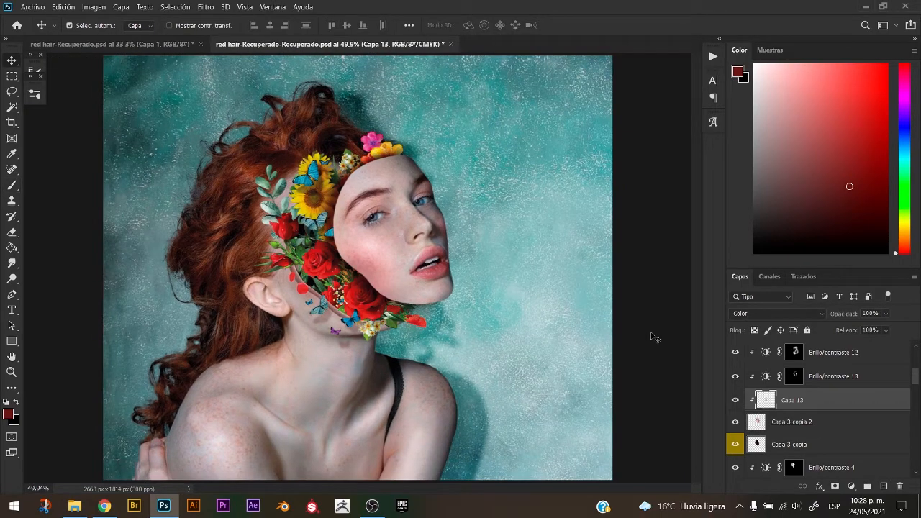
click(424, 358)
click(735, 351)
click(735, 351)
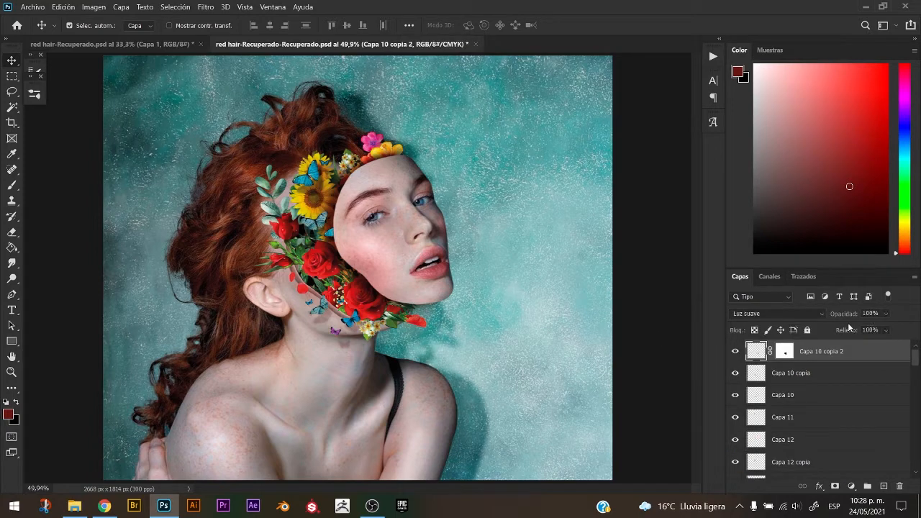
drag(846, 315, 830, 316)
Scale all layers from Capa 10 copia 2 down to Capa 4 together to about 107% and reposition the figure.
drag(915, 355, 900, 458)
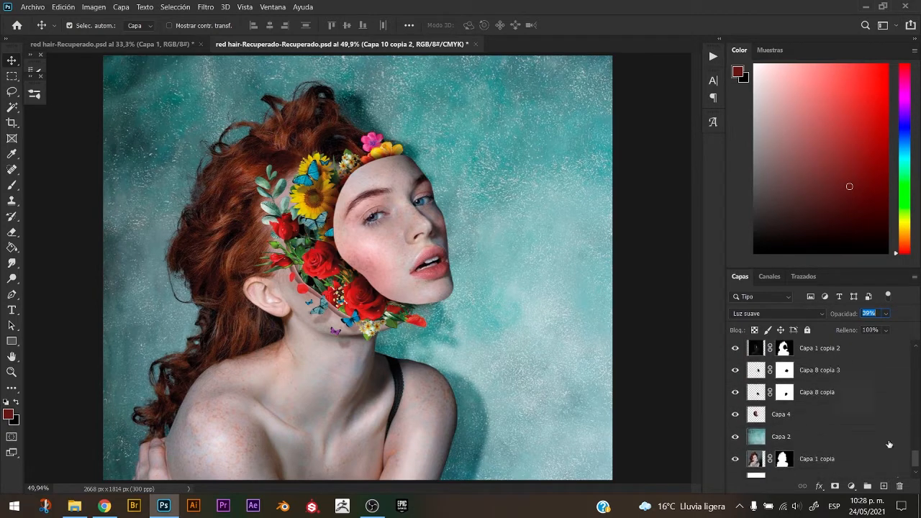
shift+click(825, 416)
key(ctrl+t)
key(ctrl+minus)
drag(494, 222, 515, 221)
drag(470, 268, 468, 260)
key(Return)
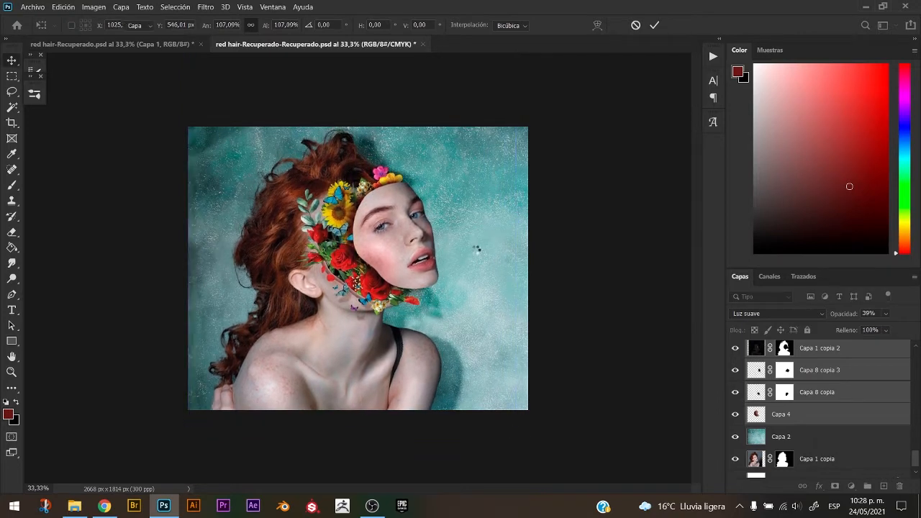
key(ctrl+0)
Stamp all visible layers into a new layer above Capa 10 copia 2.
click(786, 388)
drag(915, 457, 916, 346)
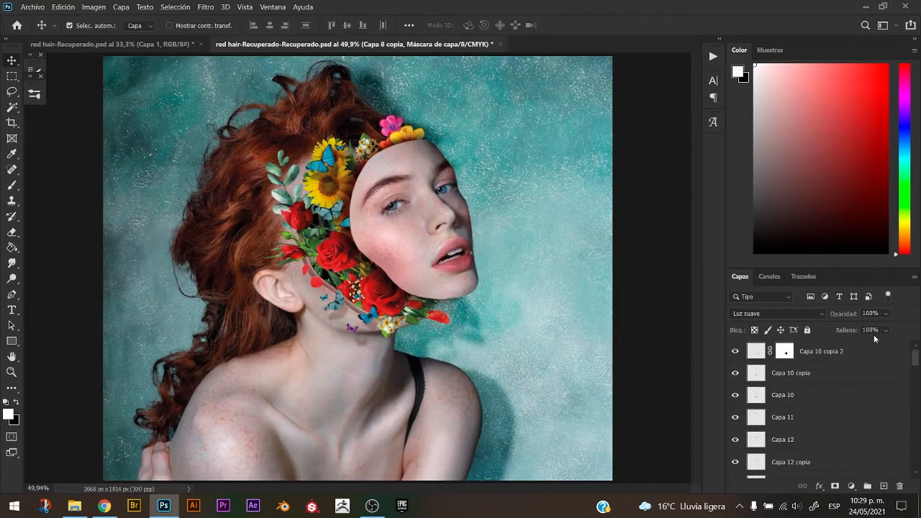
click(822, 350)
key(ctrl+alt+shift+e)
Open the Camera Raw filter on Capa 14 and set temperature -3, tint +3, exposure -0.15, contrast +18, highlights -14, shadows +1 and whites +16.
click(206, 7)
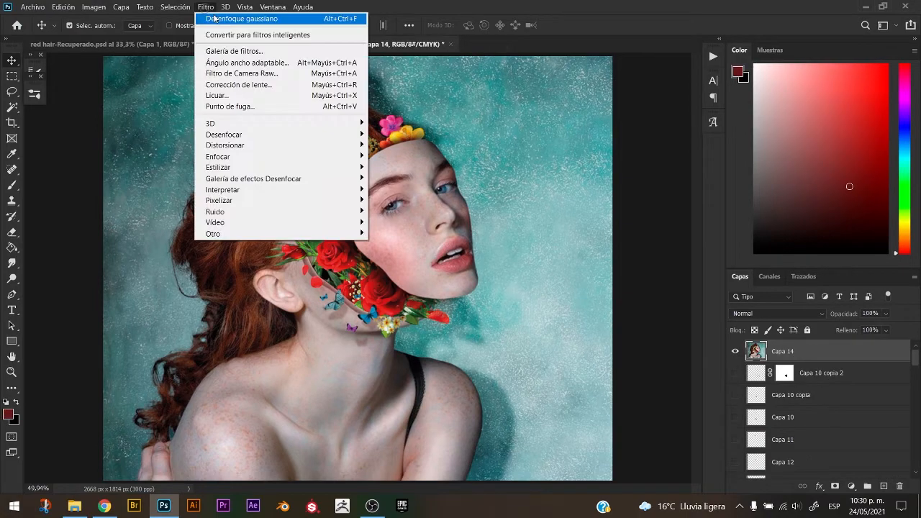
click(243, 75)
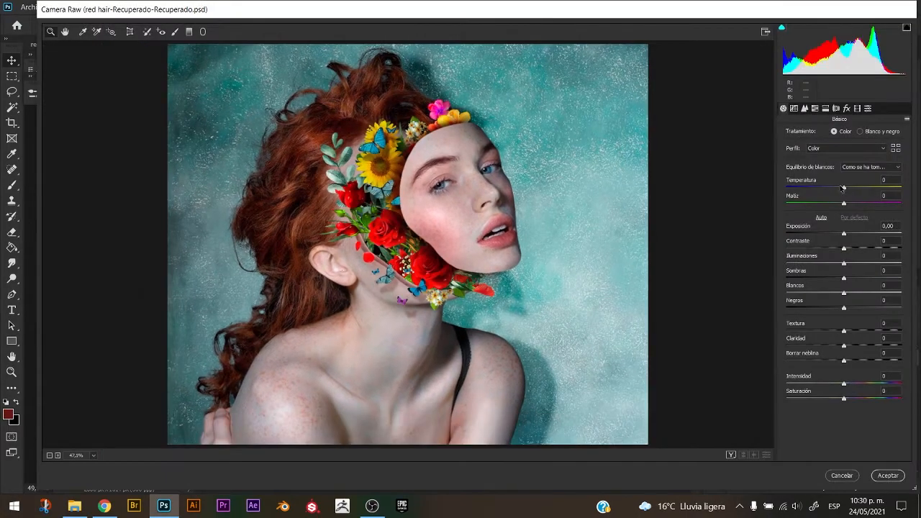
drag(843, 188, 853, 294)
drag(845, 308, 853, 308)
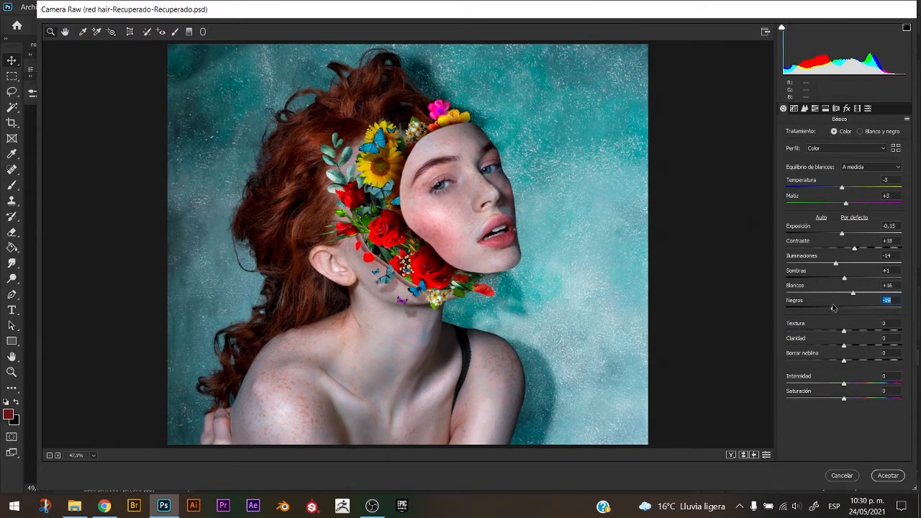
Set blacks to -18, texture to +17 and clarity to +7, add slight dehaze, and apply the Camera Raw filter.
drag(832, 308, 852, 368)
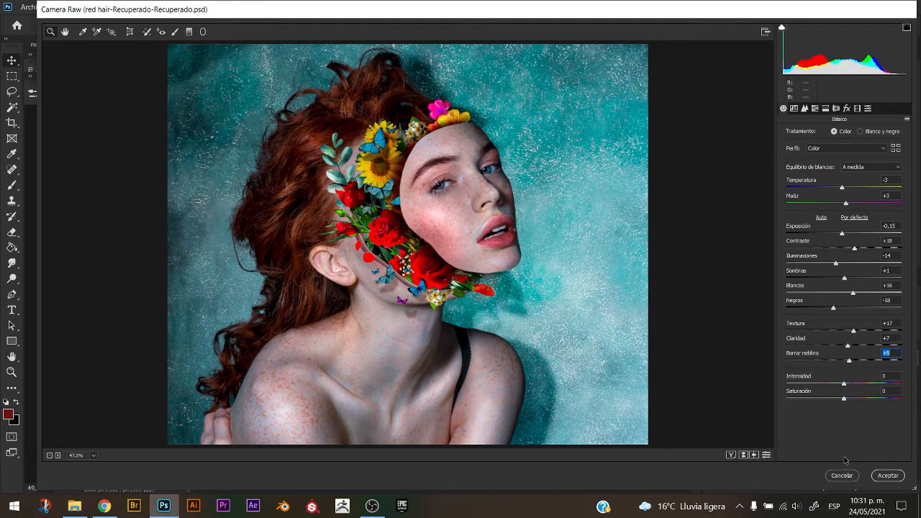
click(888, 476)
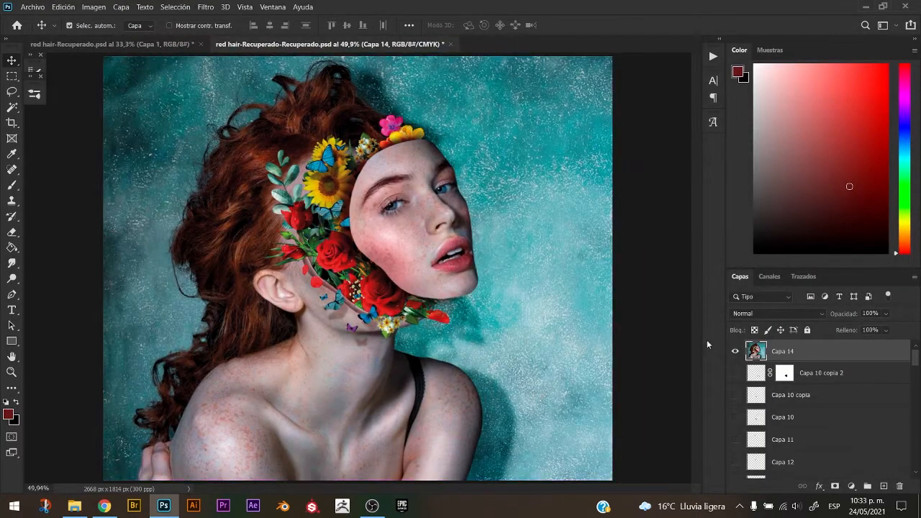
Add a Brightness/Contrast adjustment layer above Capa 14 with brightness 33 and contrast -50, and invert its mask to black.
click(851, 486)
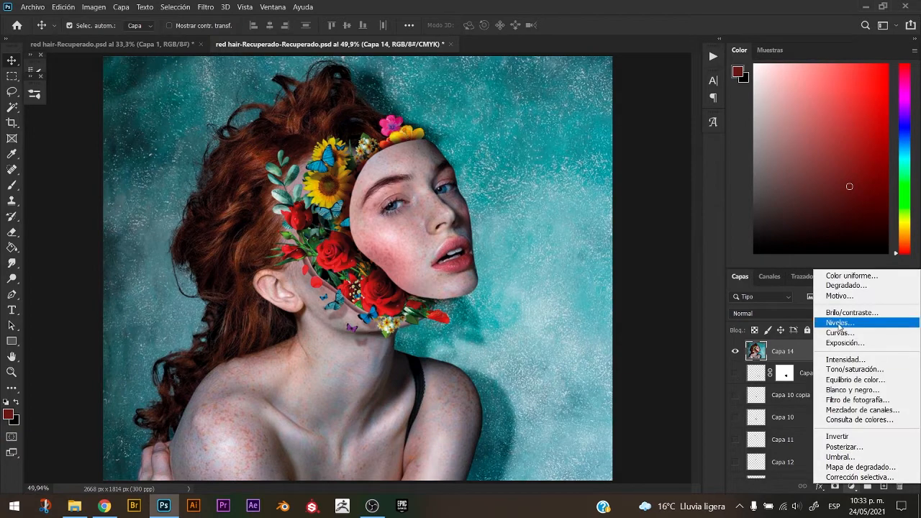
click(780, 313)
drag(769, 208, 697, 230)
click(770, 231)
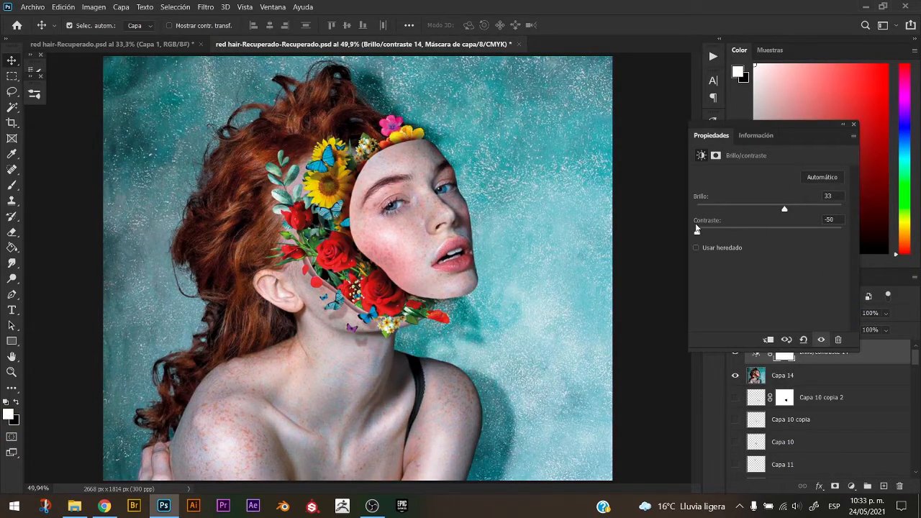
click(853, 123)
key(ctrl+i)
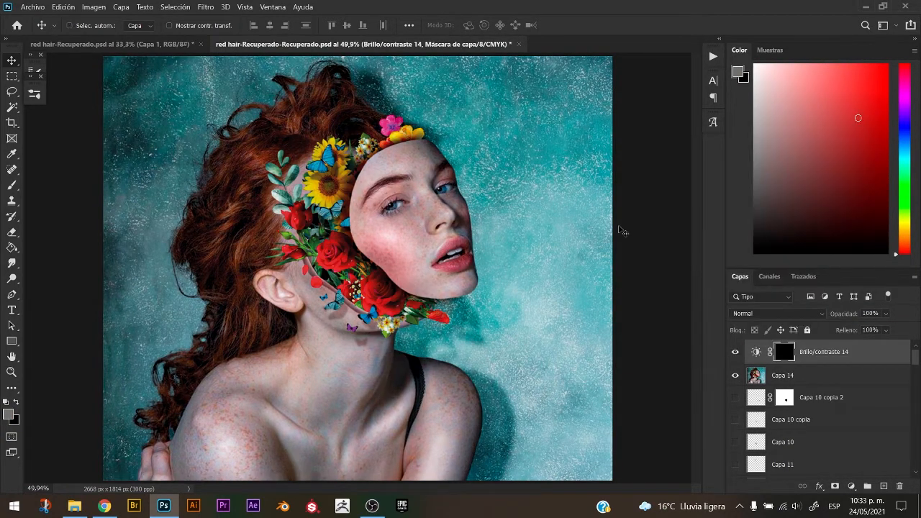
Paint white over the cheek and nose on the Brillo/contraste 14 mask with the brush at 11% opacity.
key(b)
key(d)
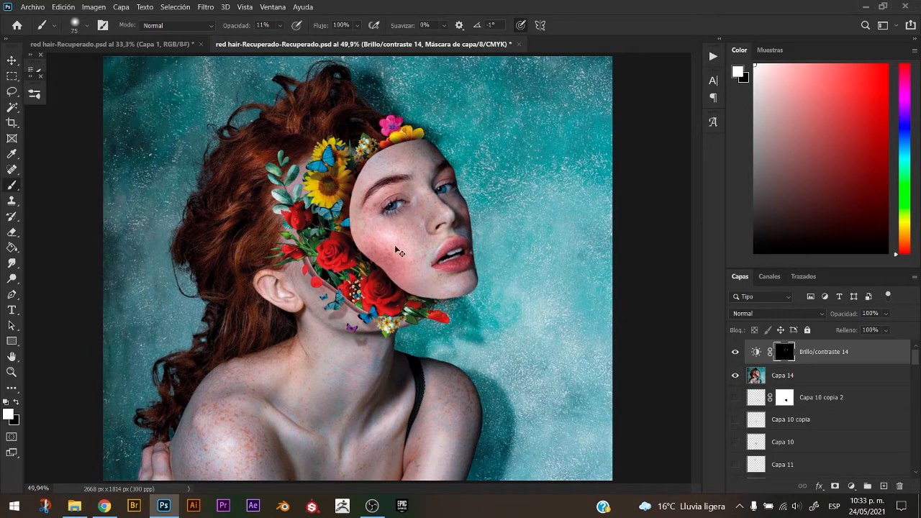
drag(392, 253, 387, 253)
drag(442, 210, 443, 209)
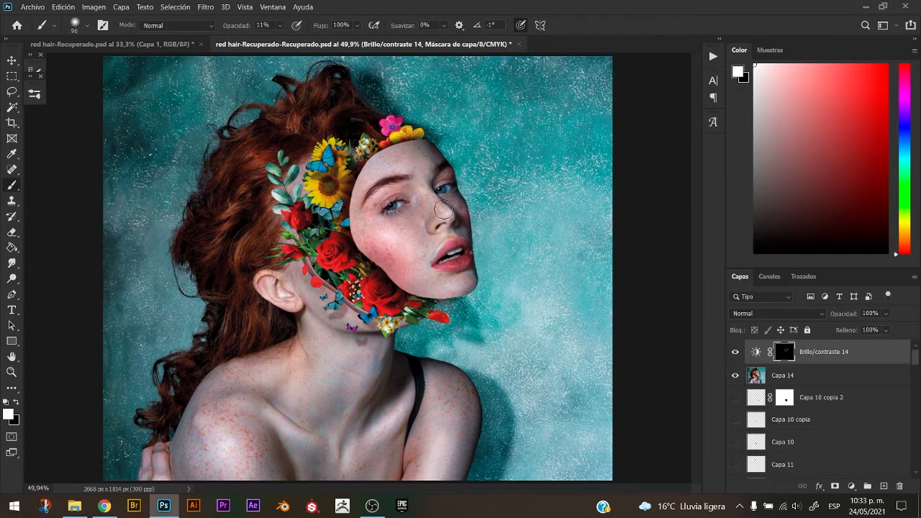